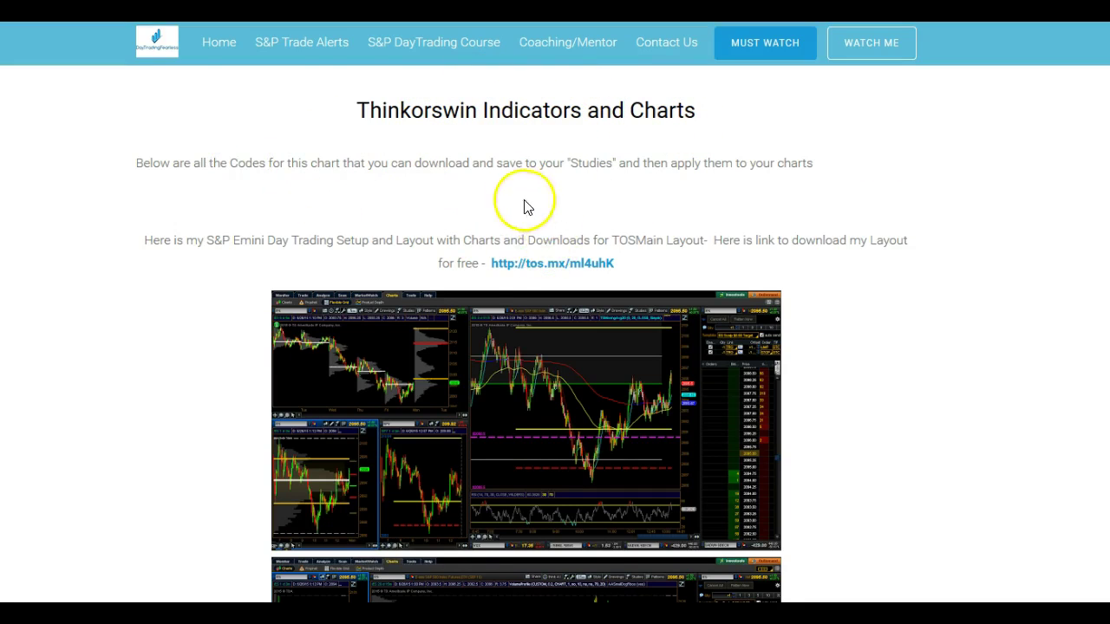
Step: Look through the trading layout screenshots on the Thinkorswim Indicators and Charts page
scroll(265, 178, down, 1)
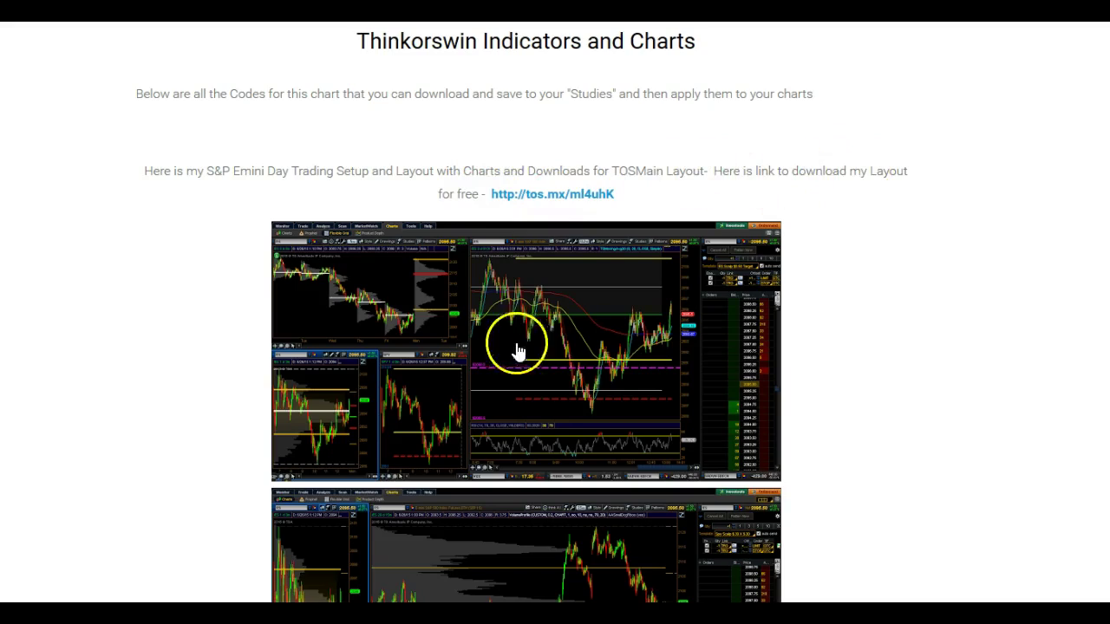
scroll(458, 321, down, 1)
scroll(458, 320, down, 1)
scroll(520, 179, down, 3)
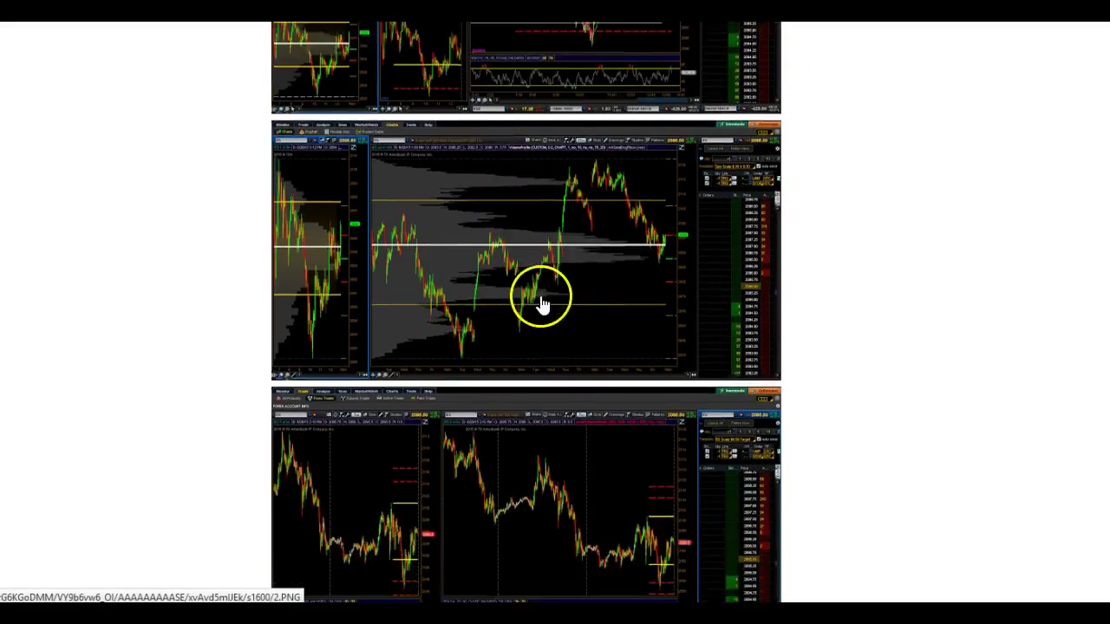
scroll(555, 260, down, 4)
scroll(573, 409, up, 6)
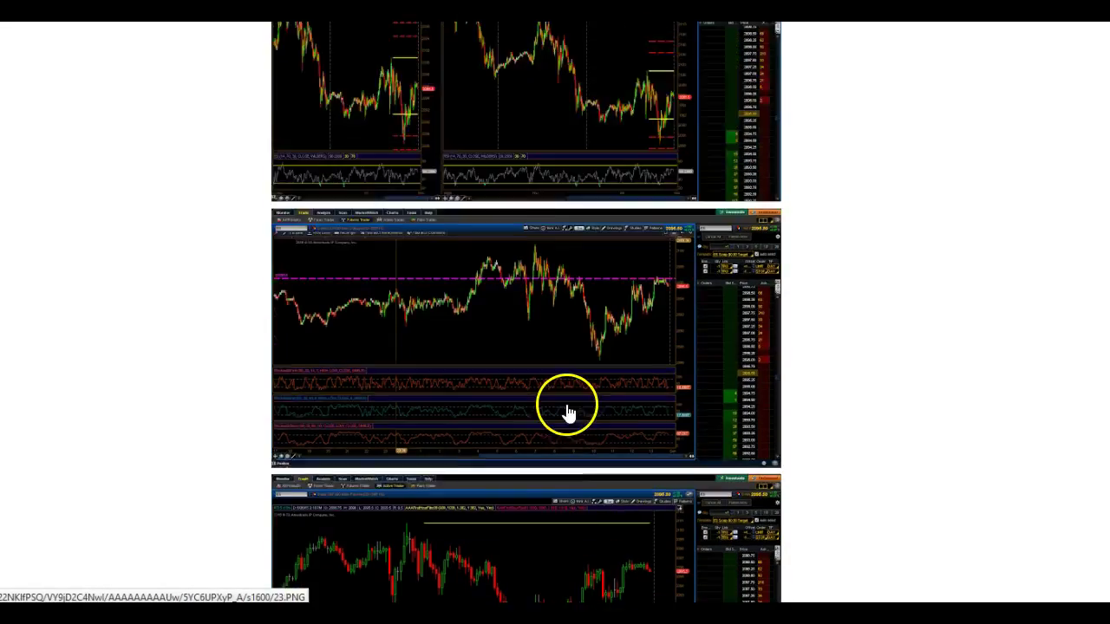
scroll(563, 258, up, 7)
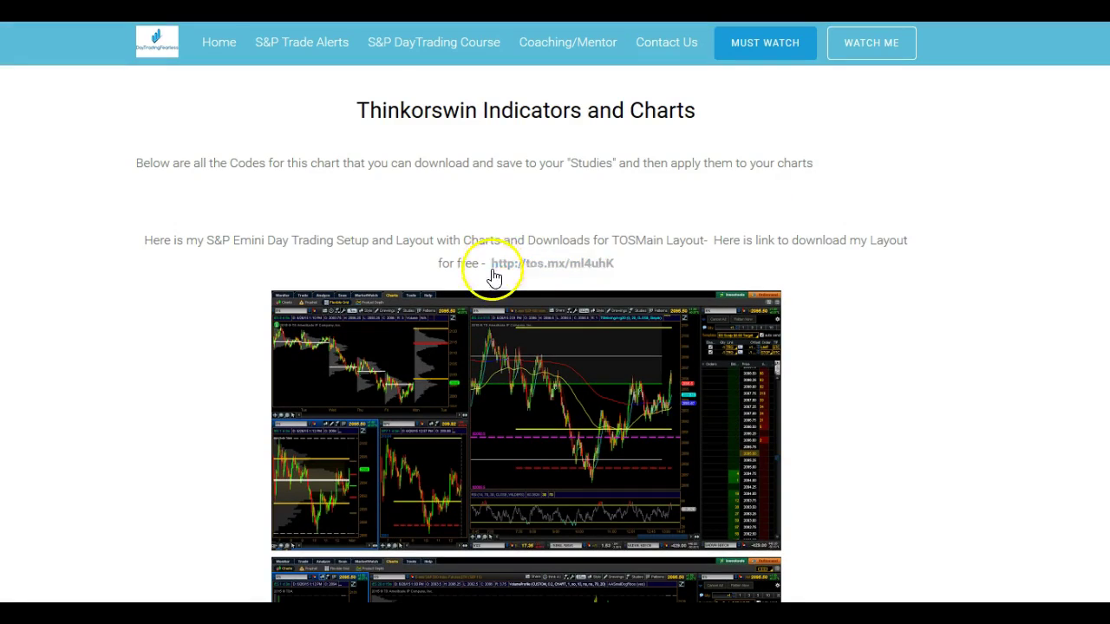
drag(489, 263, 627, 244)
click(619, 263)
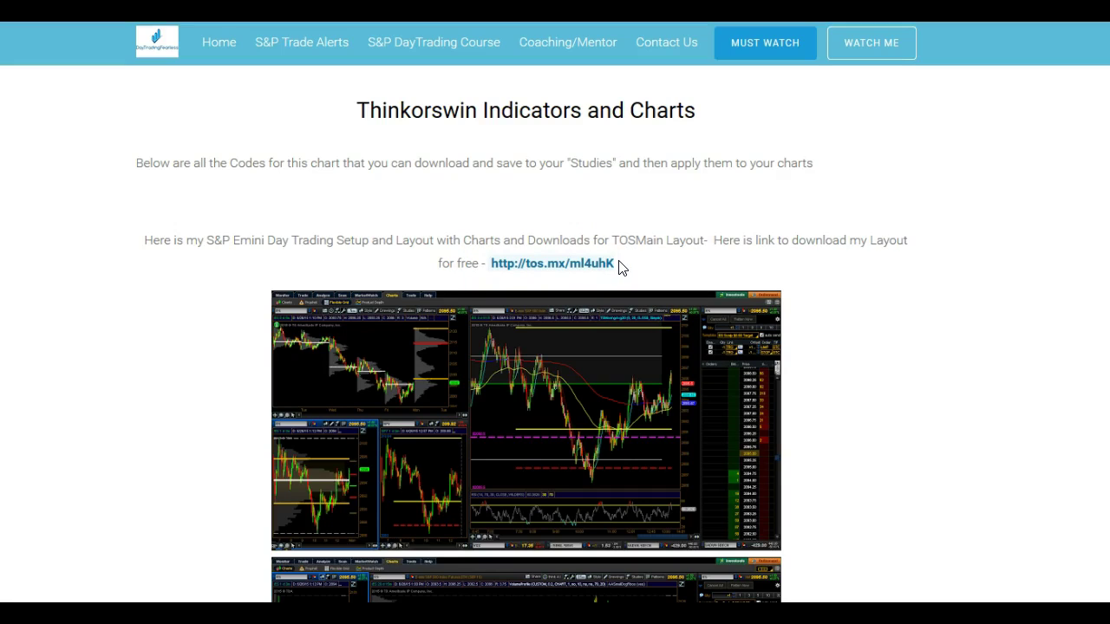
click(542, 265)
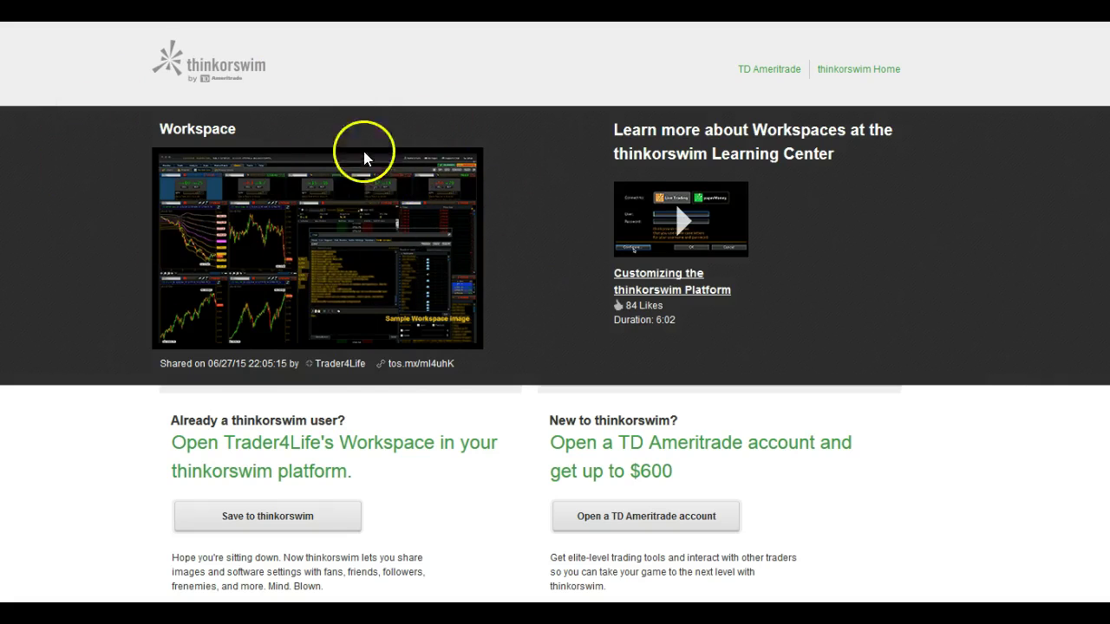
click(261, 521)
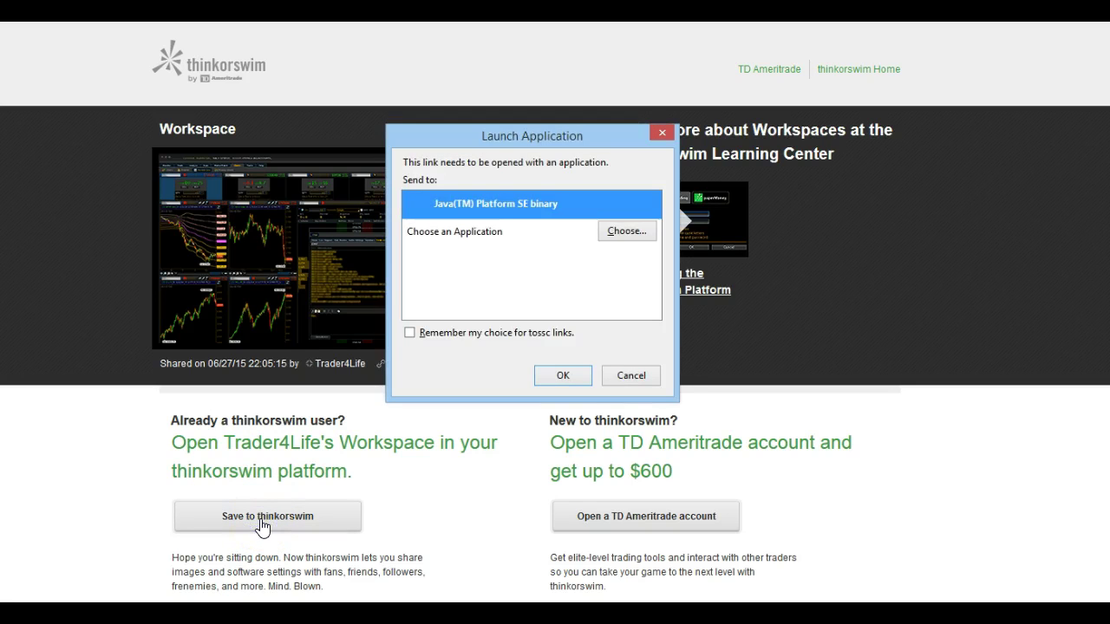
click(561, 378)
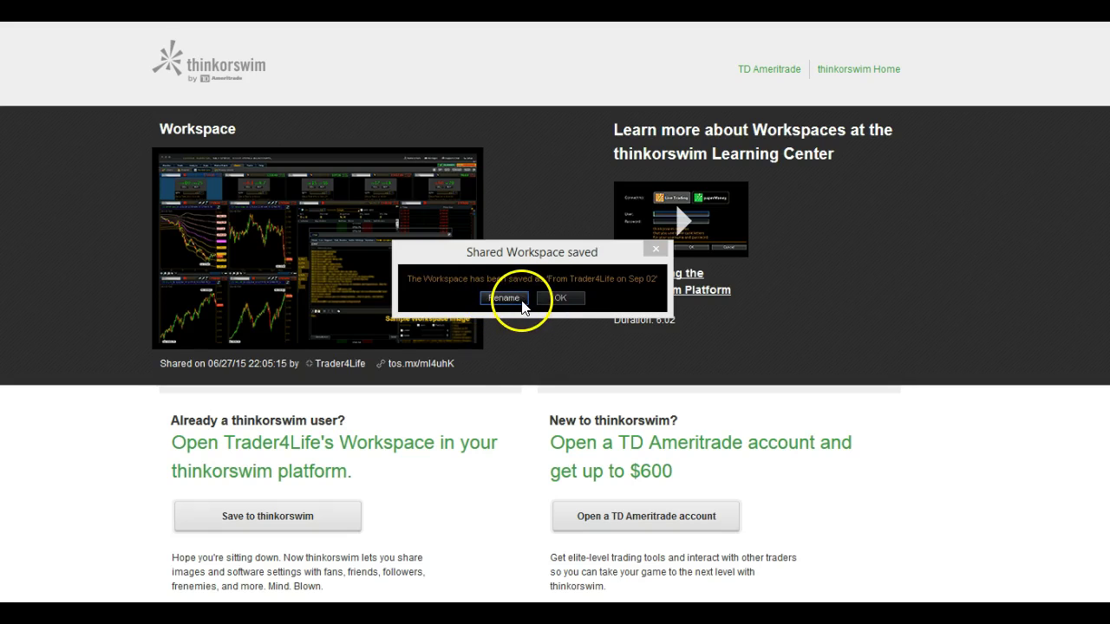
click(561, 299)
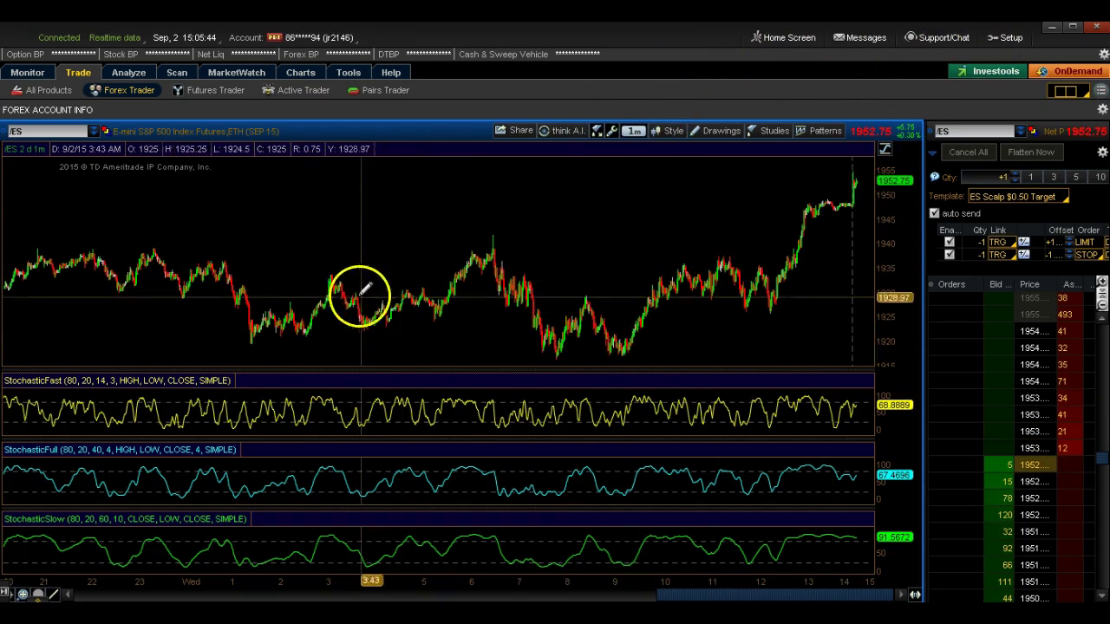
Step: Switch to thinkorswim and look for the shared Trader4Life workspace among the saved workspaces
click(1012, 38)
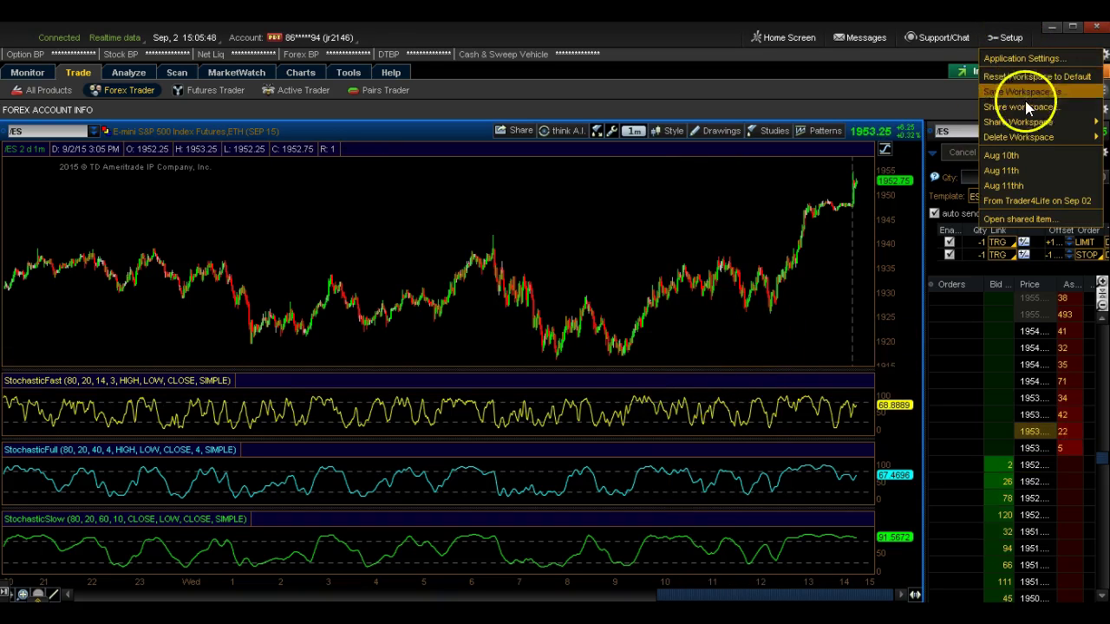
mouse_move(1031, 135)
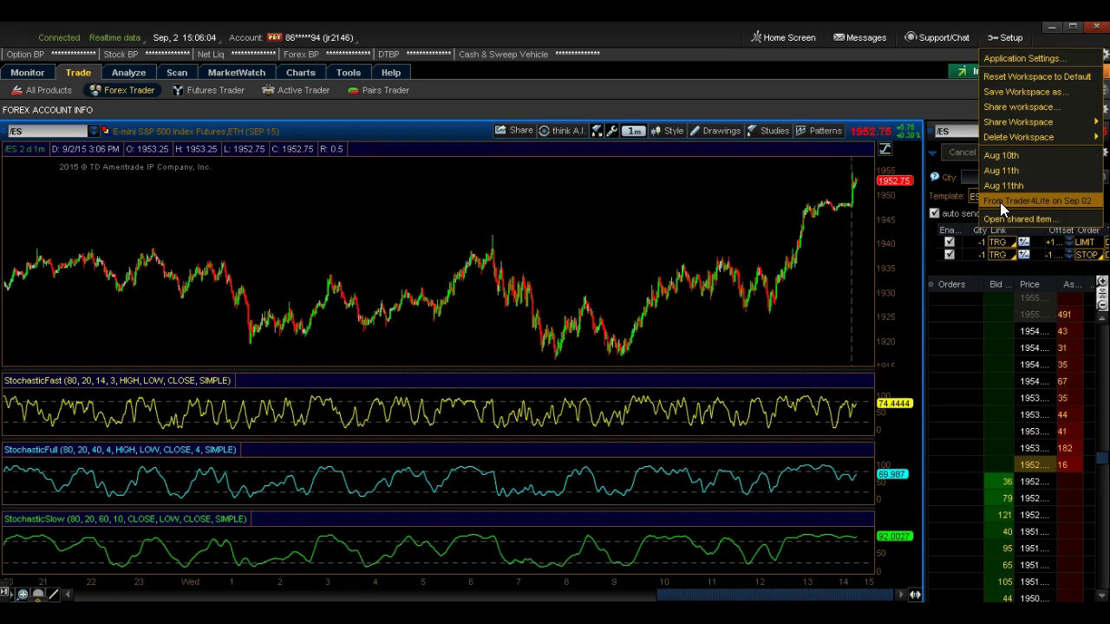
click(657, 38)
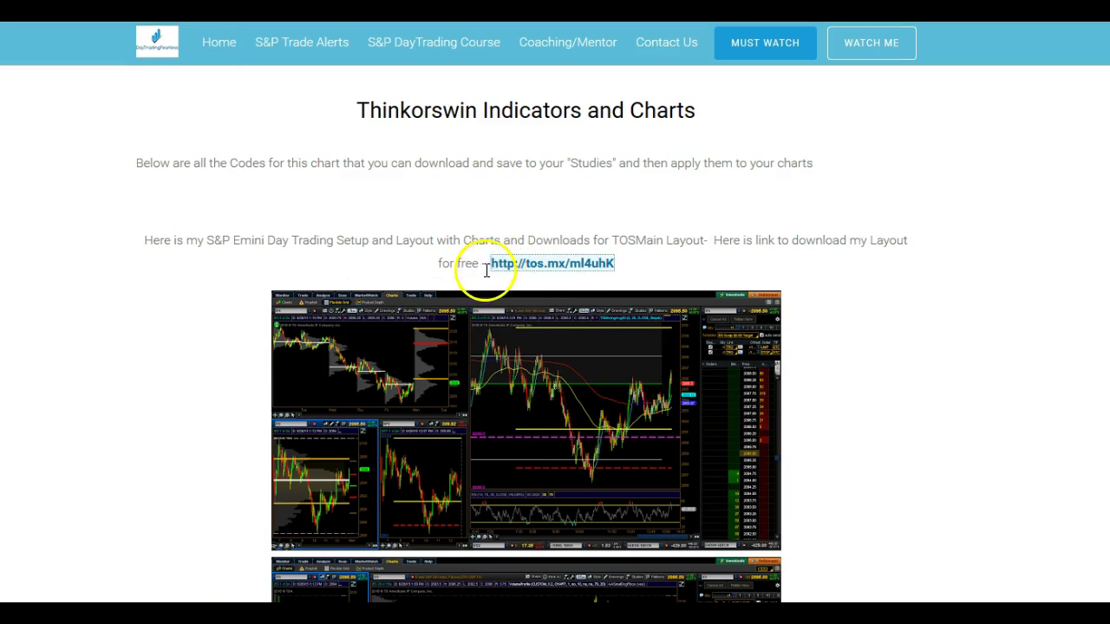
click(494, 267)
drag(493, 267, 614, 264)
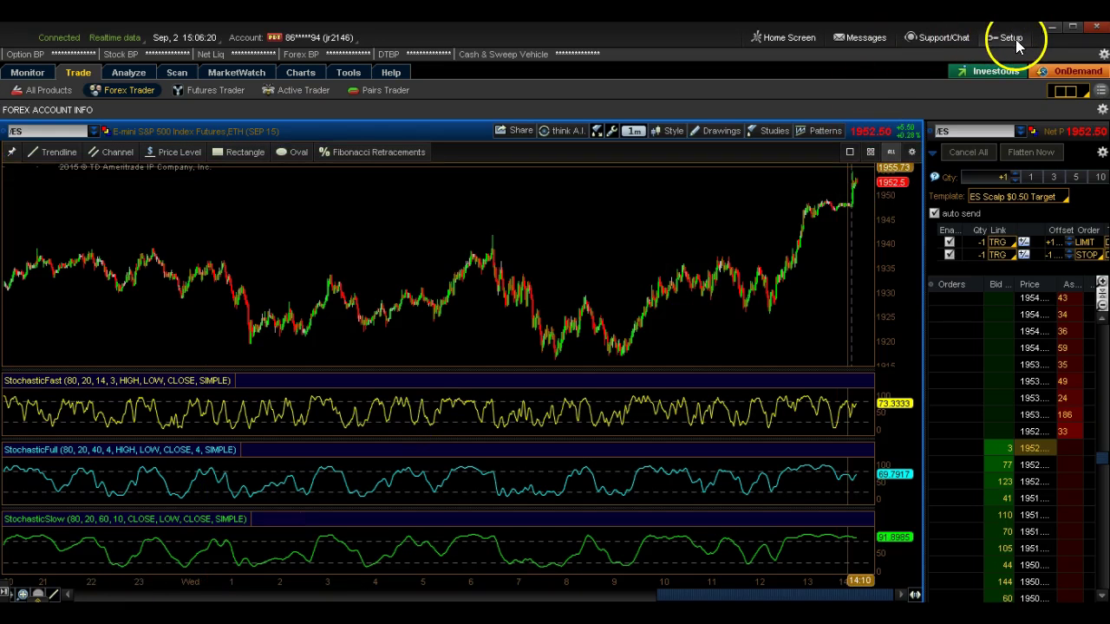
click(1016, 37)
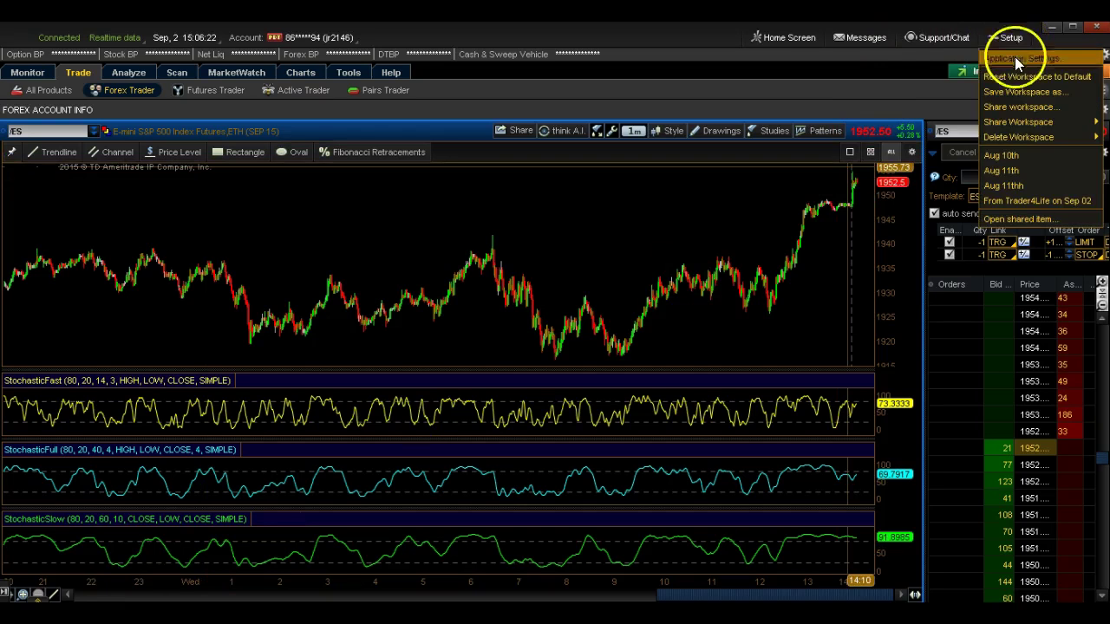
click(1006, 221)
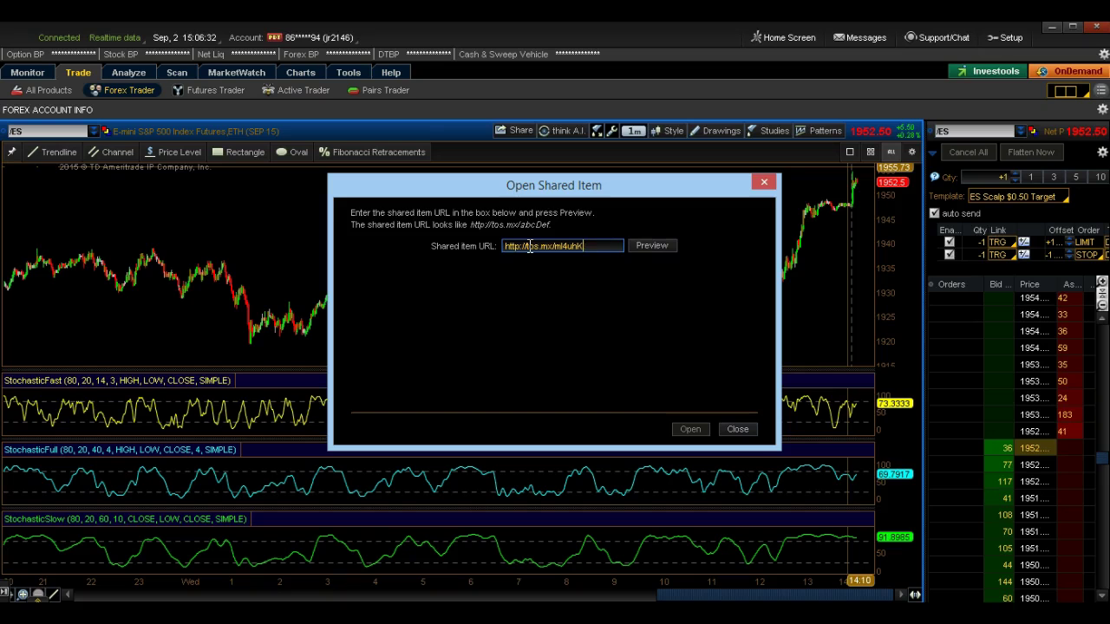
click(651, 246)
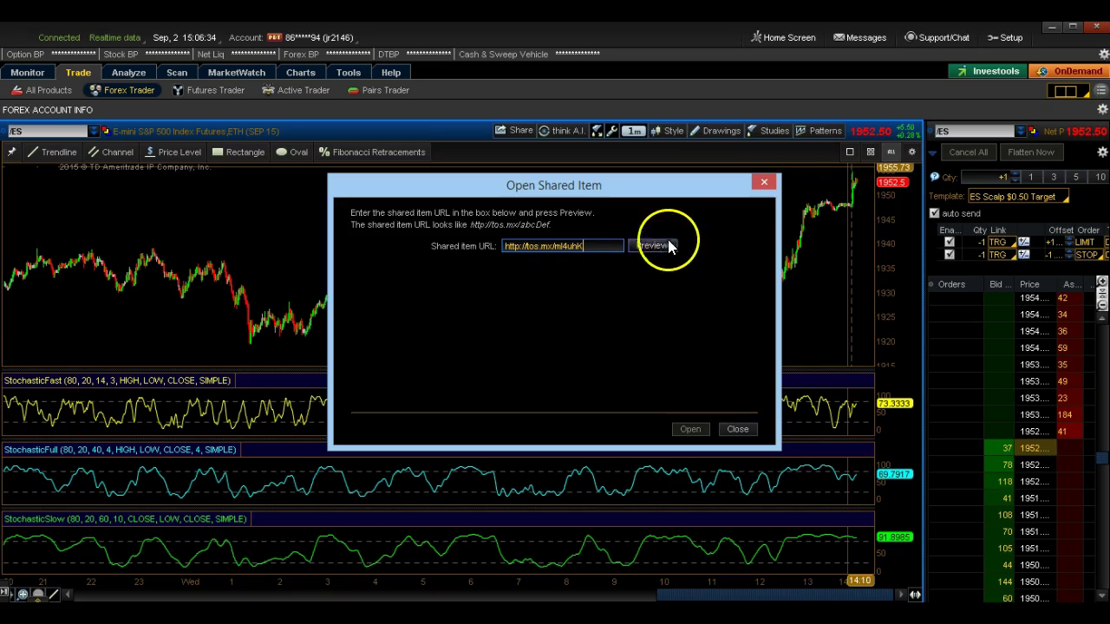
click(763, 182)
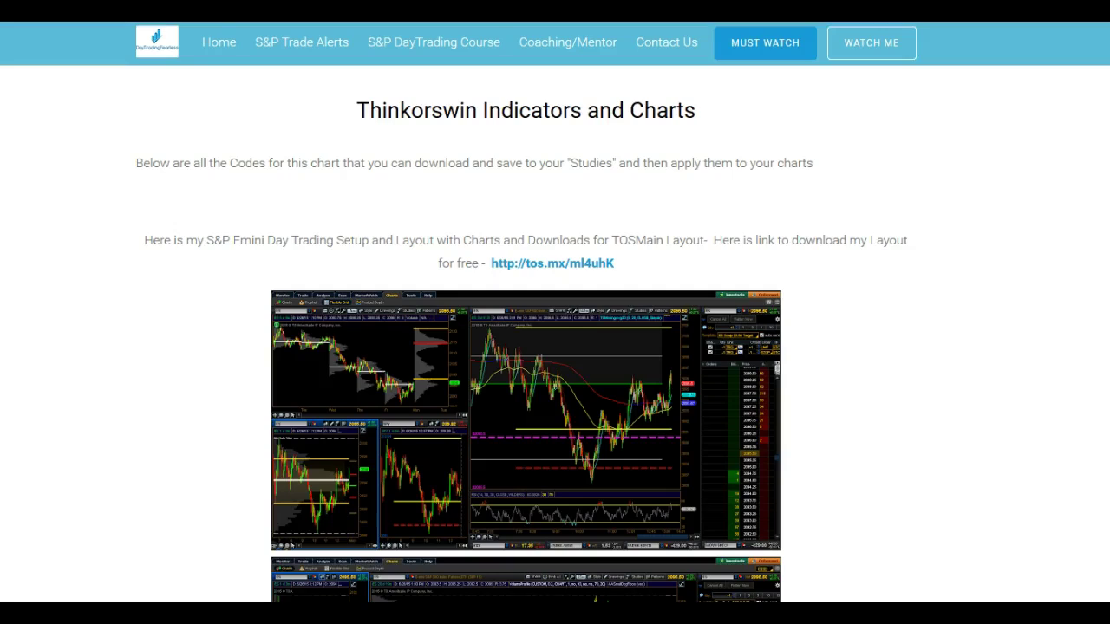
Step: Browse the web page's individual chart downloads and examine the codes listed for the 3 Day / 512 Tick chart with RSI
scroll(174, 334, down, 10)
scroll(180, 332, down, 6)
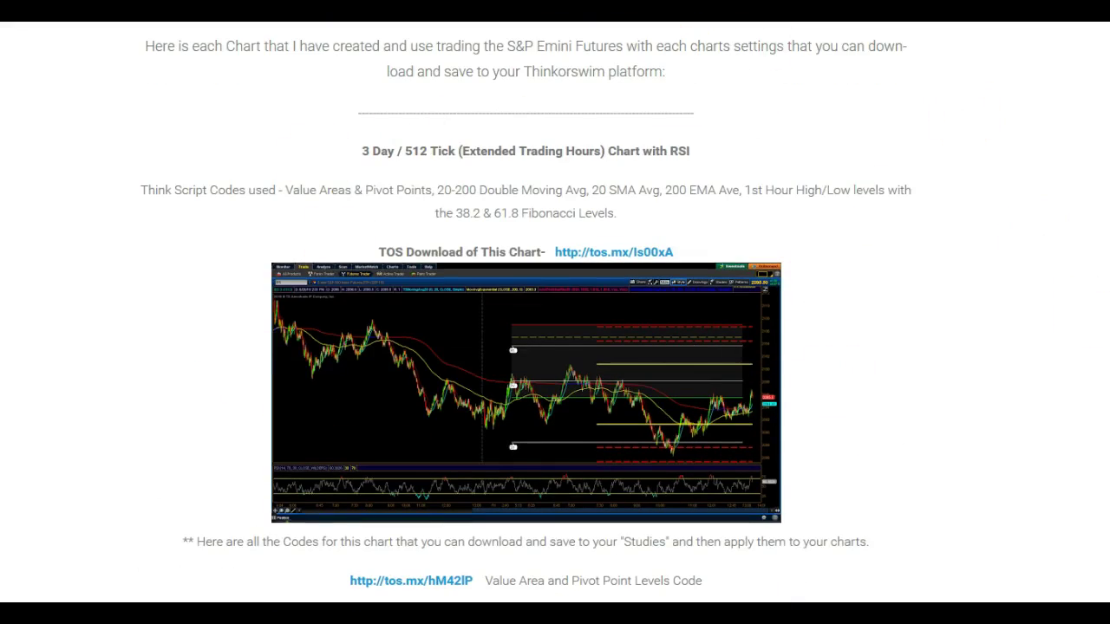
scroll(526, 312, down, 20)
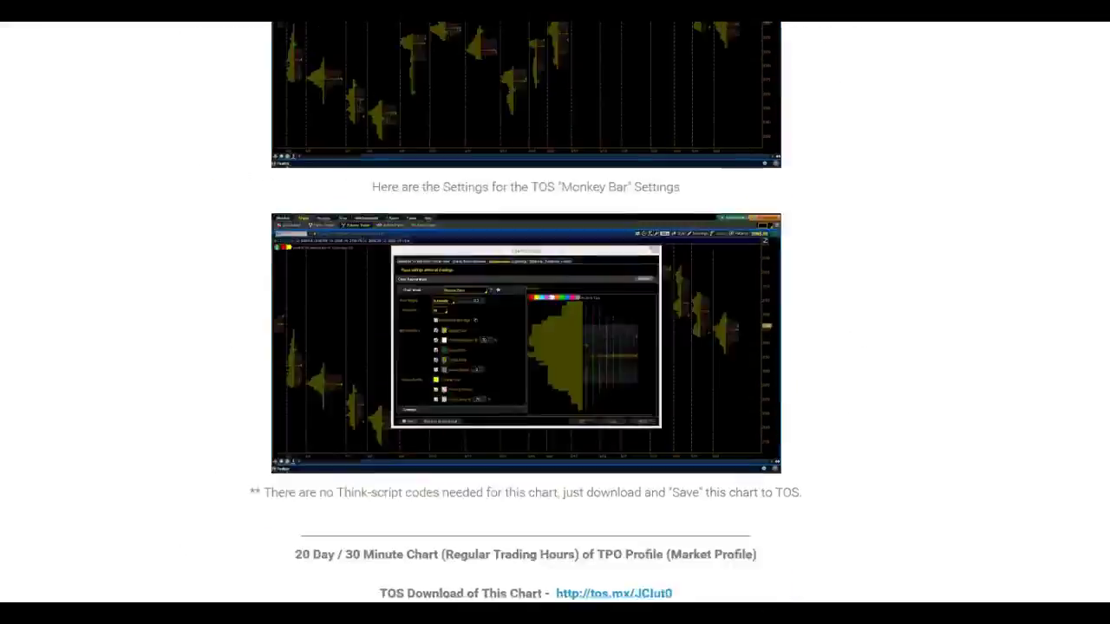
scroll(527, 312, up, 20)
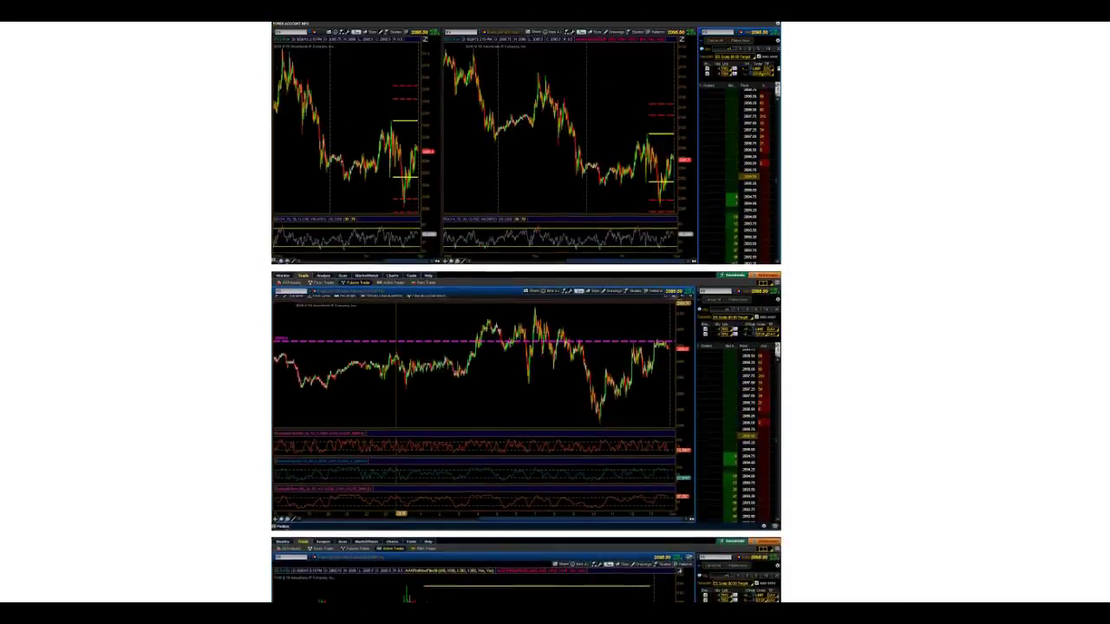
scroll(526, 313, down, 7)
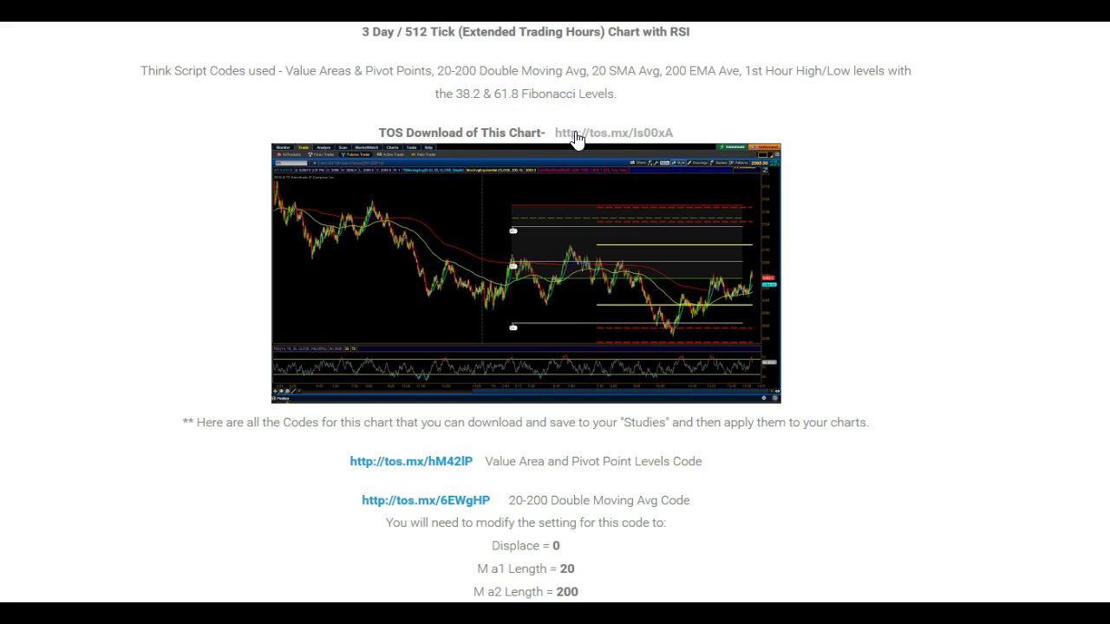
scroll(440, 290, down, 3)
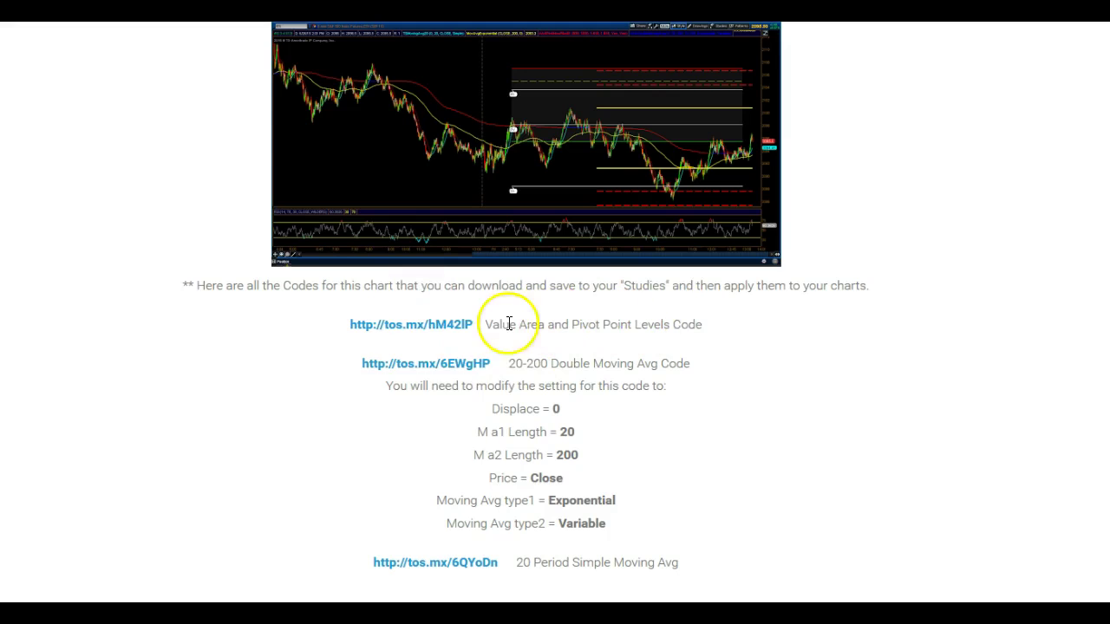
scroll(503, 384, up, 4)
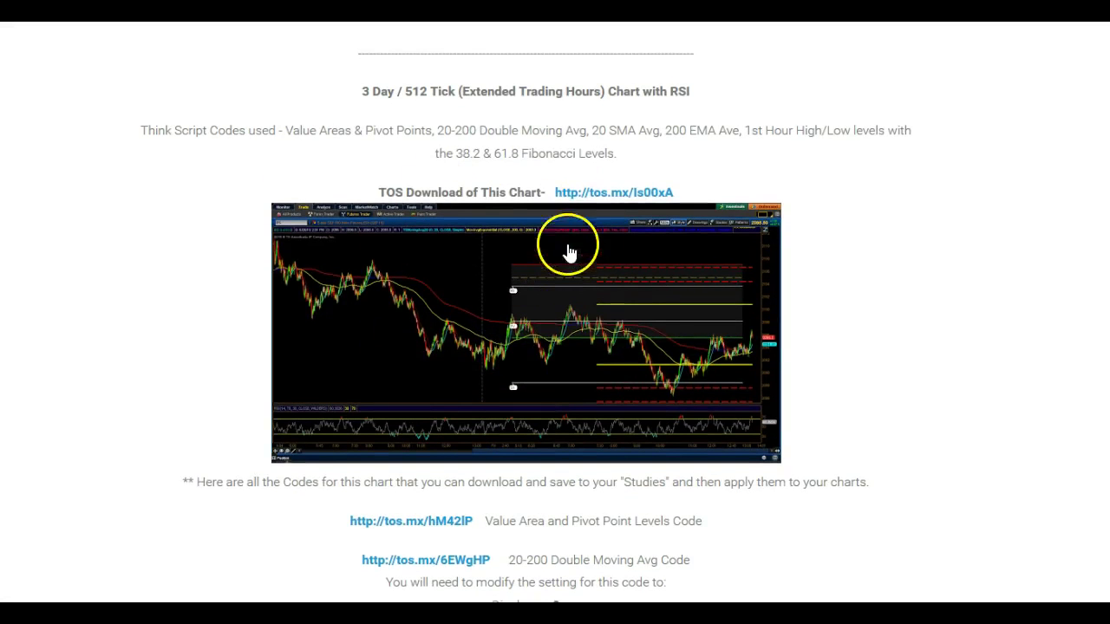
Step: Open the download page of the 3 Day / 512 Tick chart, view its enlarged preview and close the preview
click(595, 194)
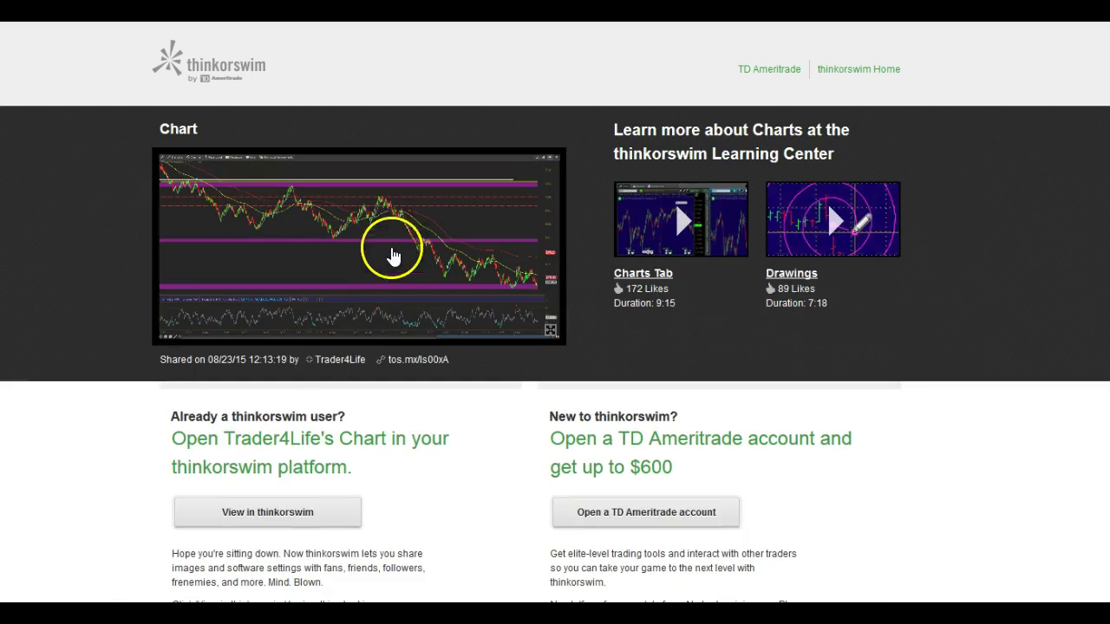
click(365, 262)
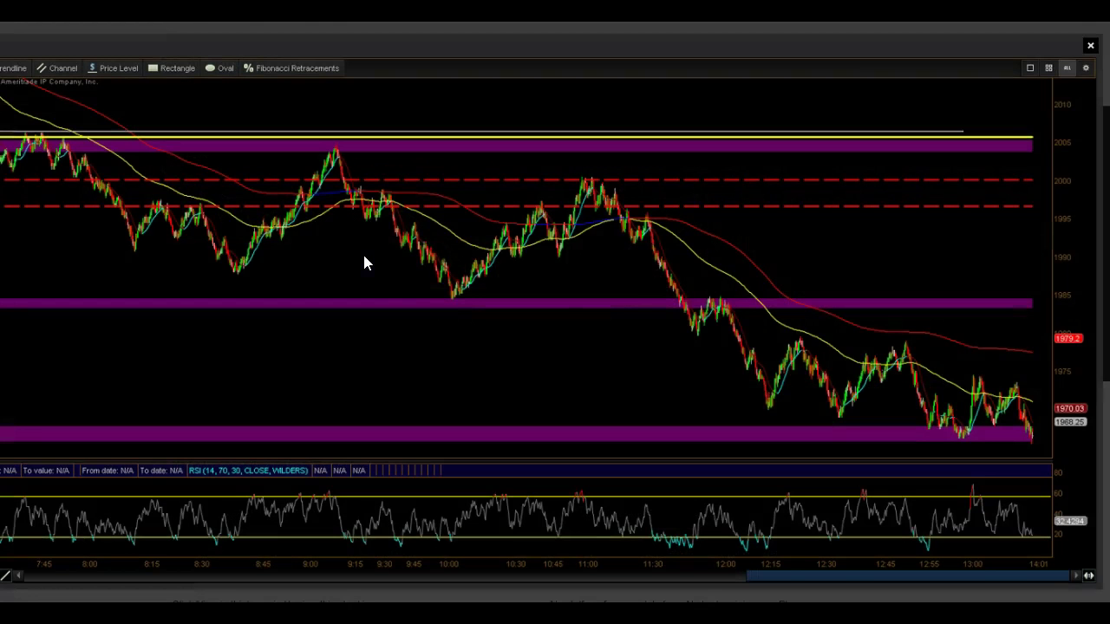
click(422, 257)
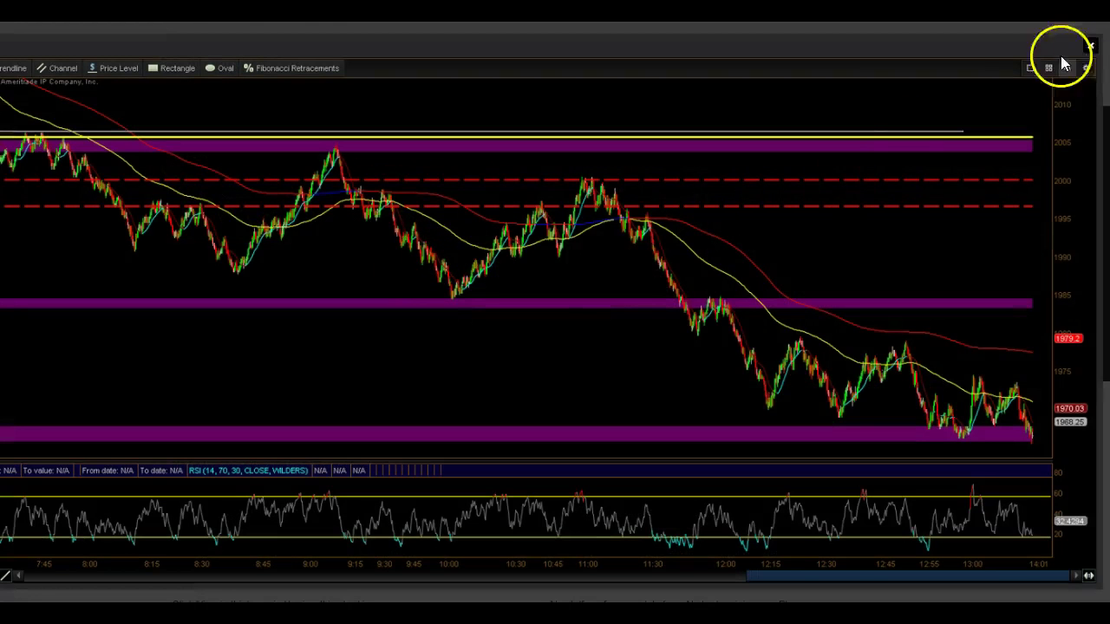
click(1090, 44)
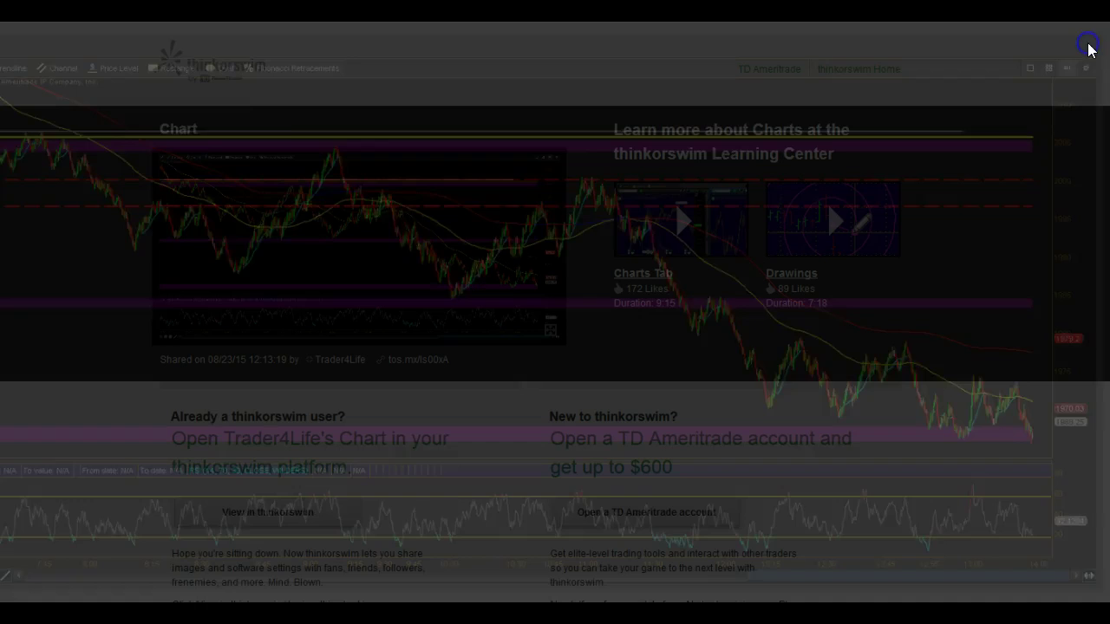
Step: Open the shared chart in thinkorswim and enlarge its window to fill most of the screen
click(257, 519)
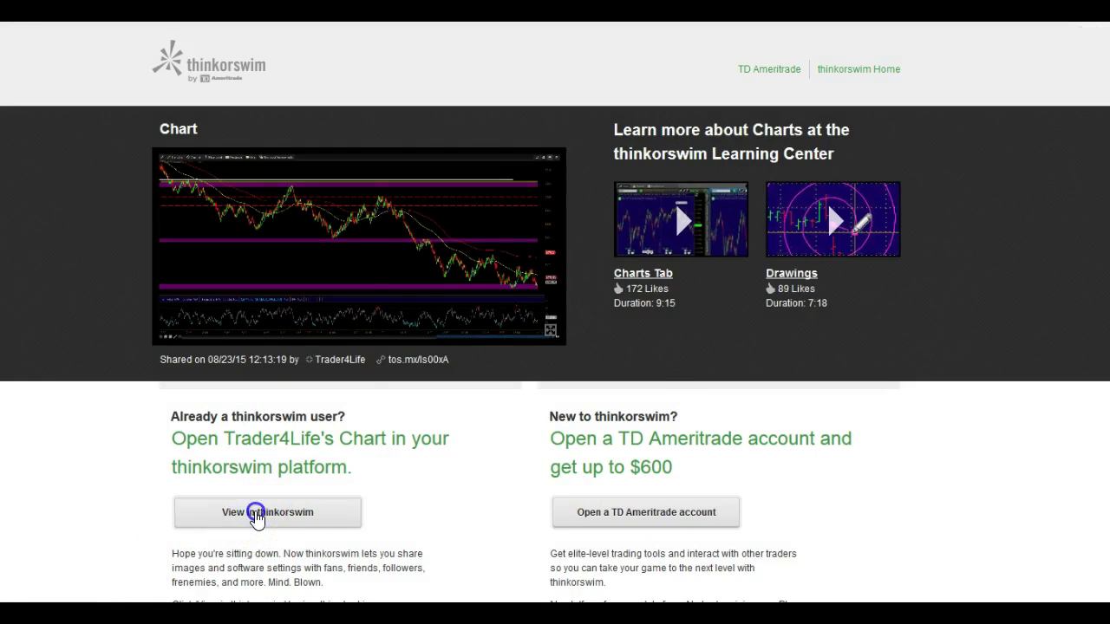
click(562, 376)
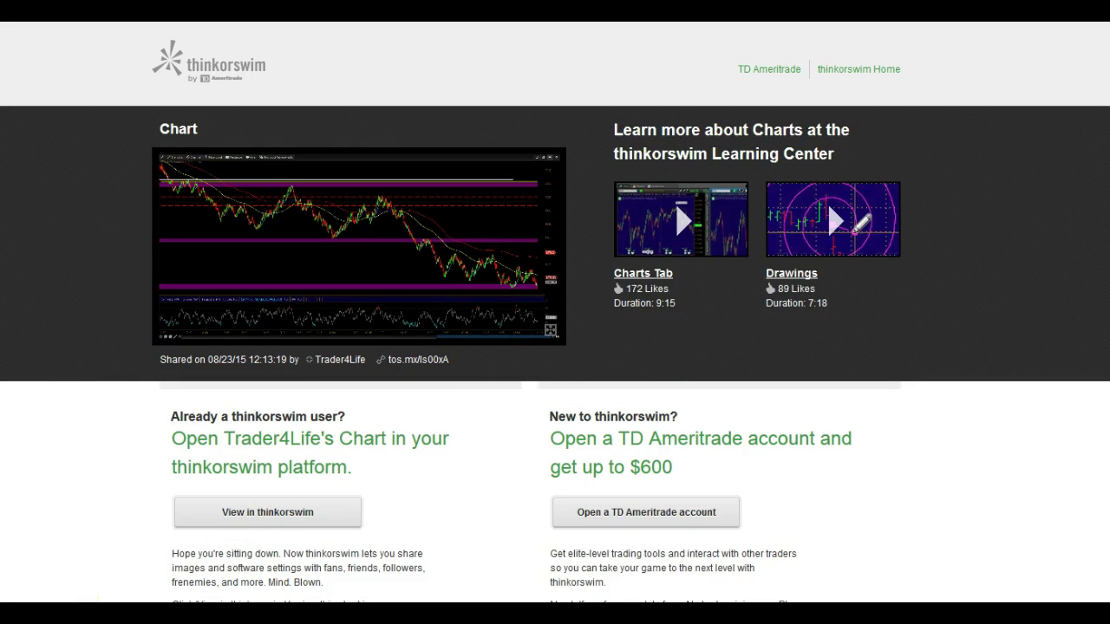
click(156, 556)
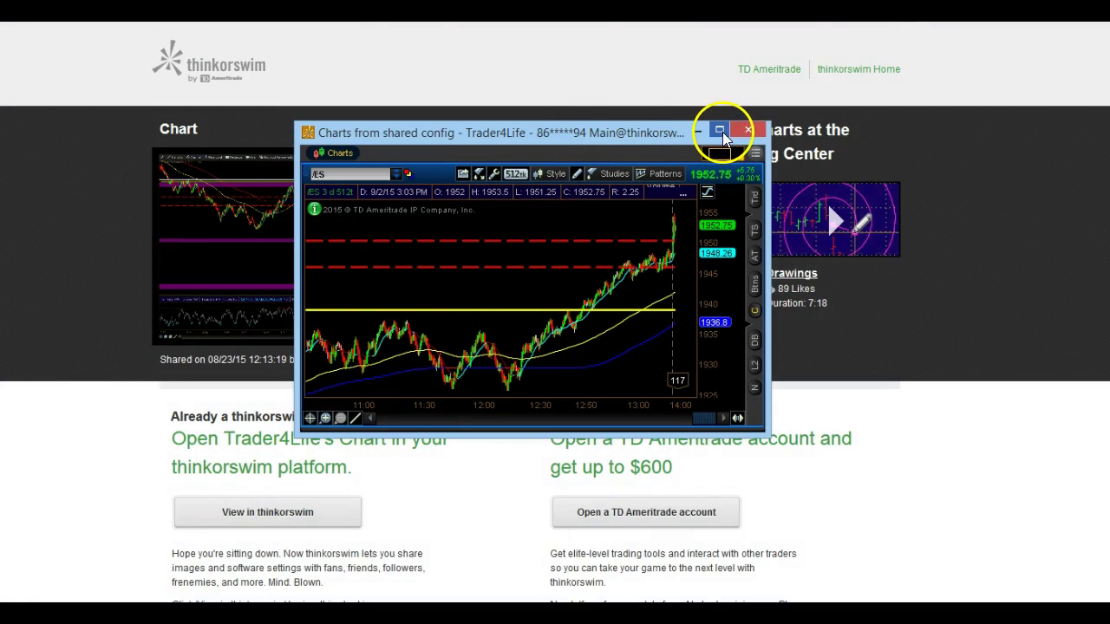
drag(768, 122, 1030, 54)
drag(296, 436, 52, 589)
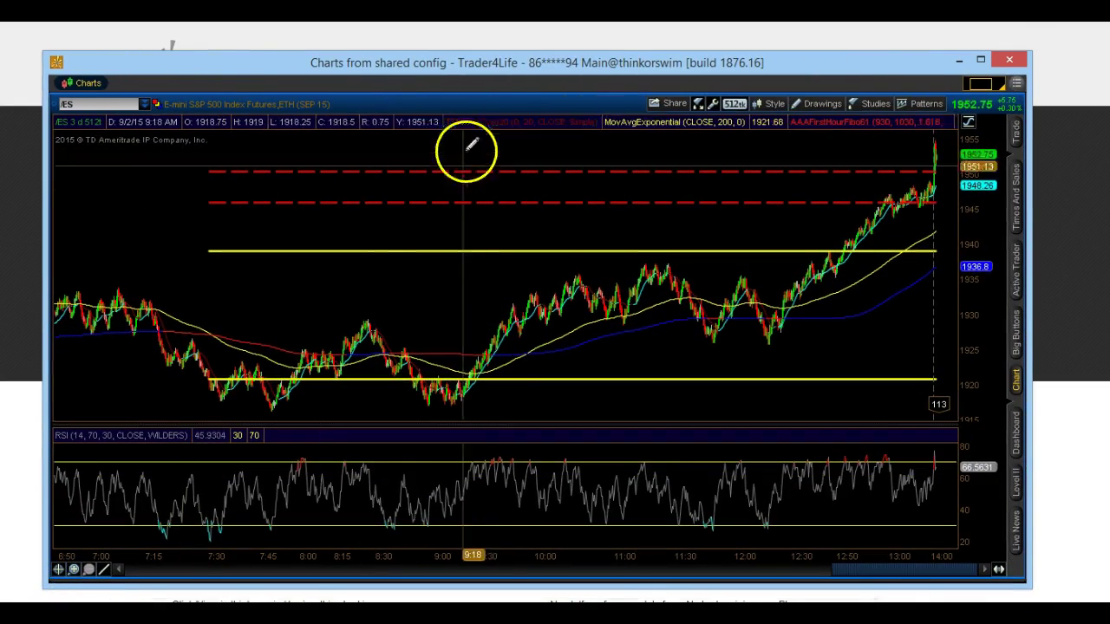
Step: Open the shared chart's study editor and examine which studies are applied to it
click(866, 105)
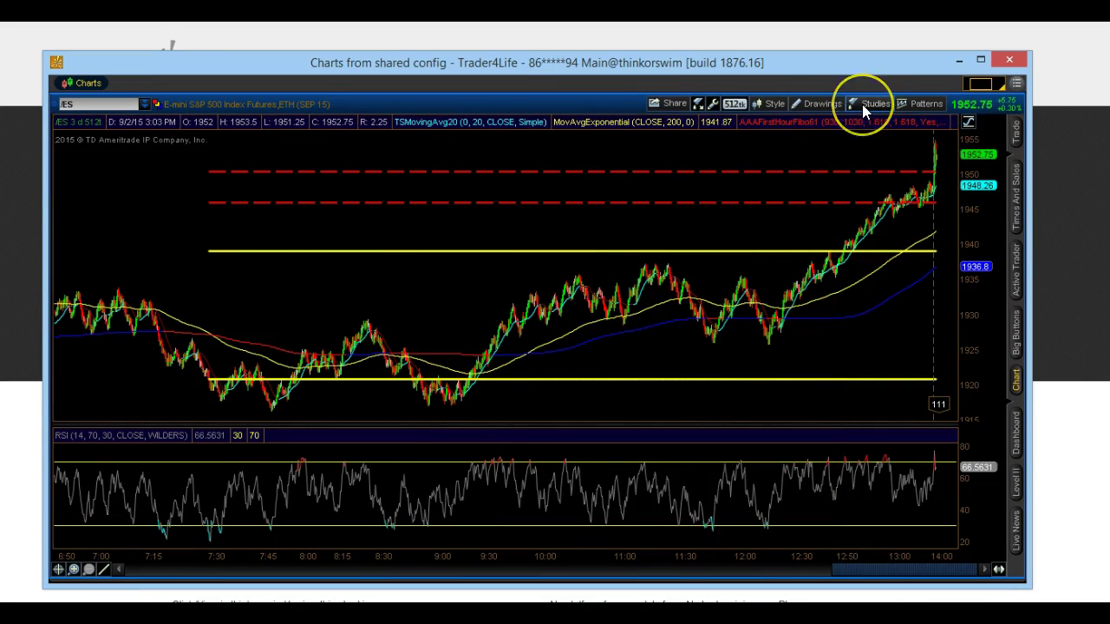
click(863, 109)
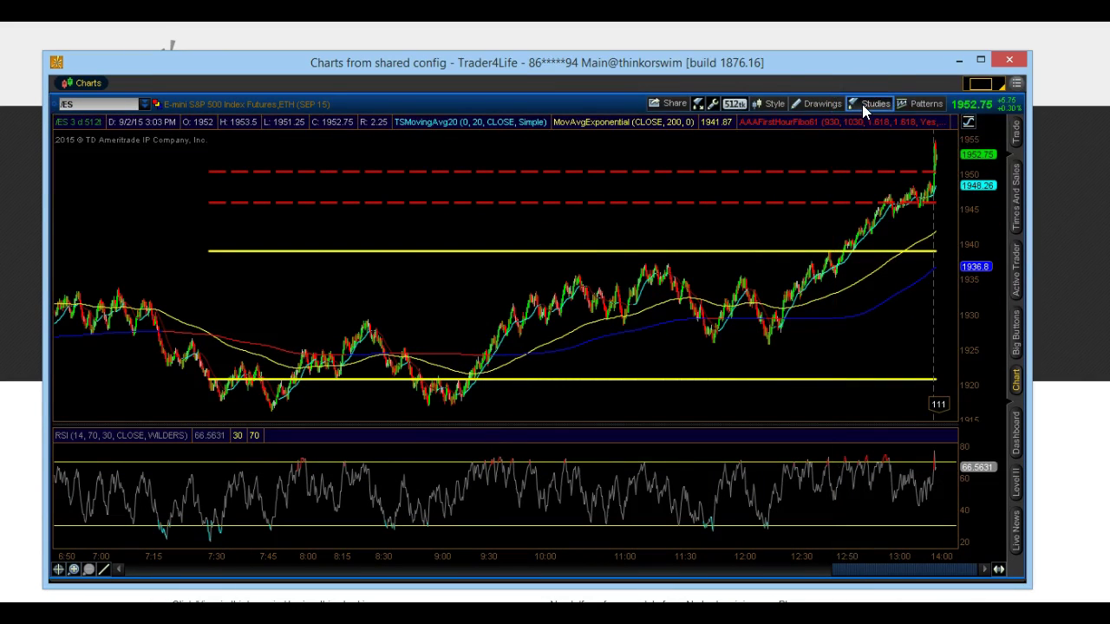
click(864, 153)
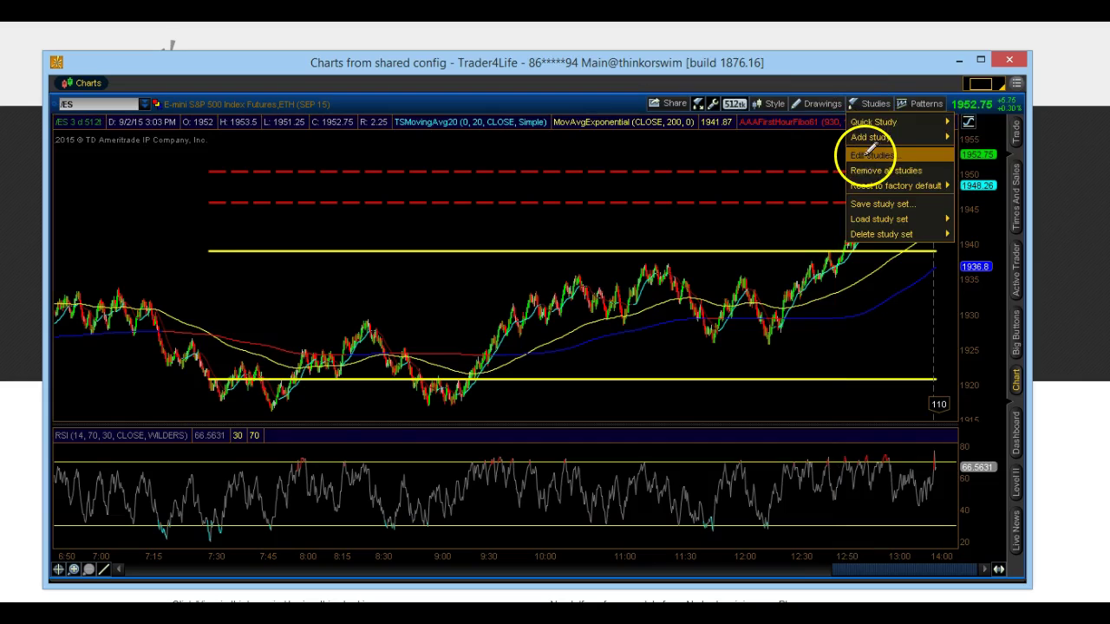
click(783, 170)
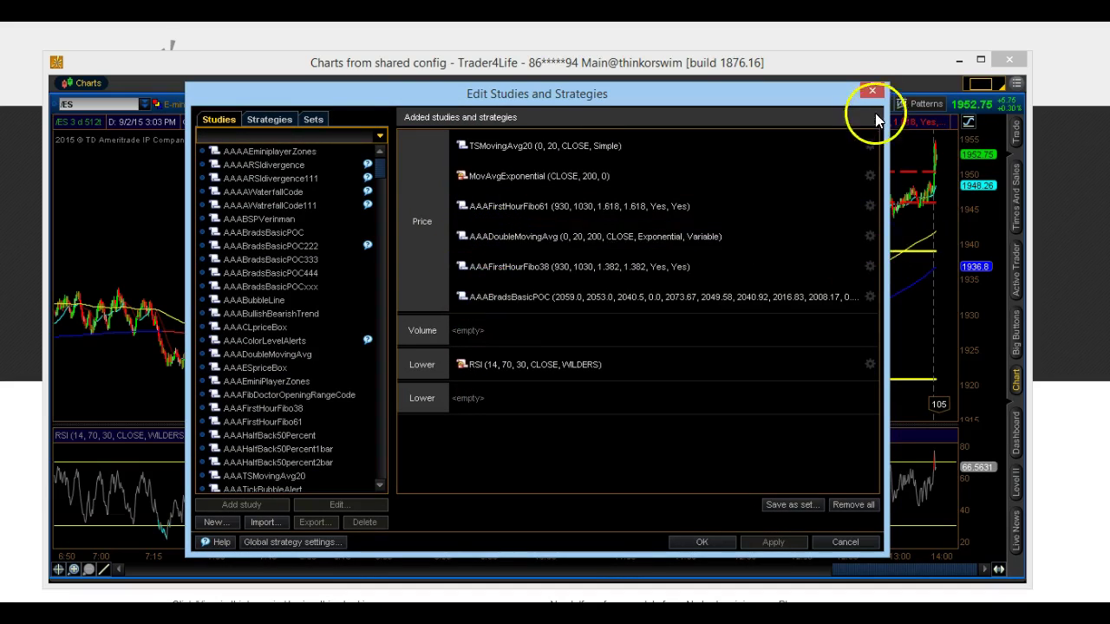
Step: Close the shared chart and its study editor, and save the Value Area and Pivot Point Levels Code study from the web page to thinkorswim
click(878, 90)
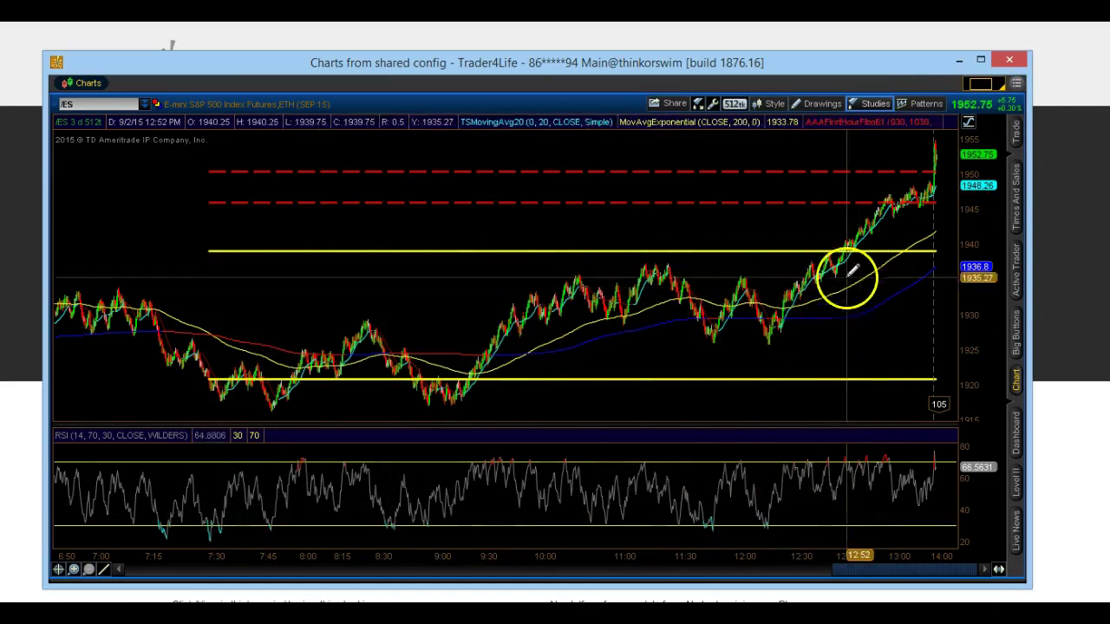
click(1010, 63)
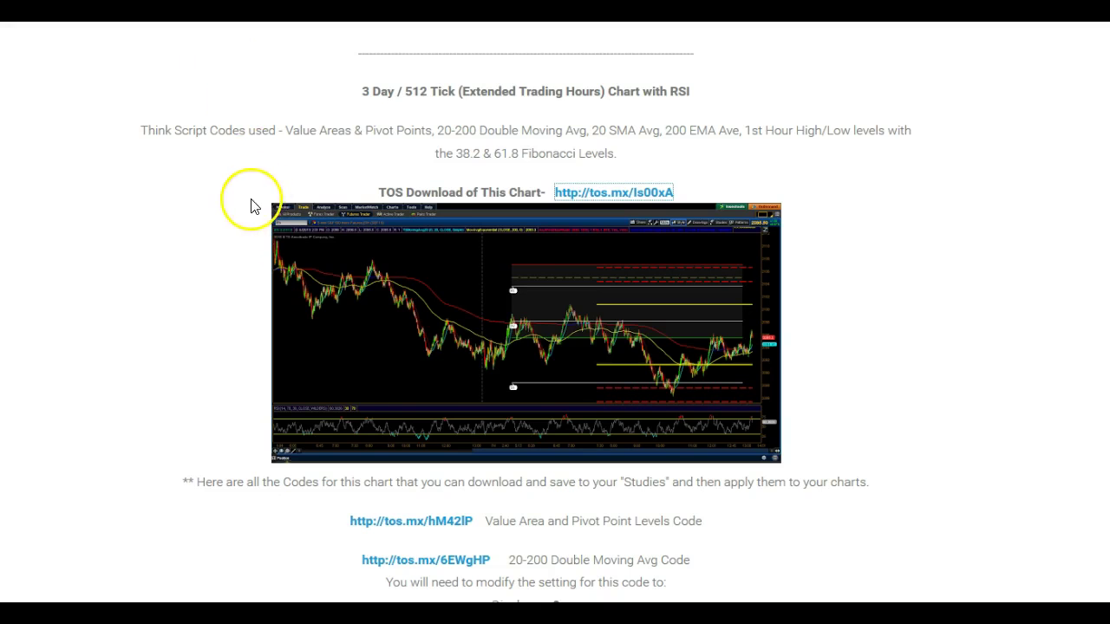
scroll(248, 198, down, 3)
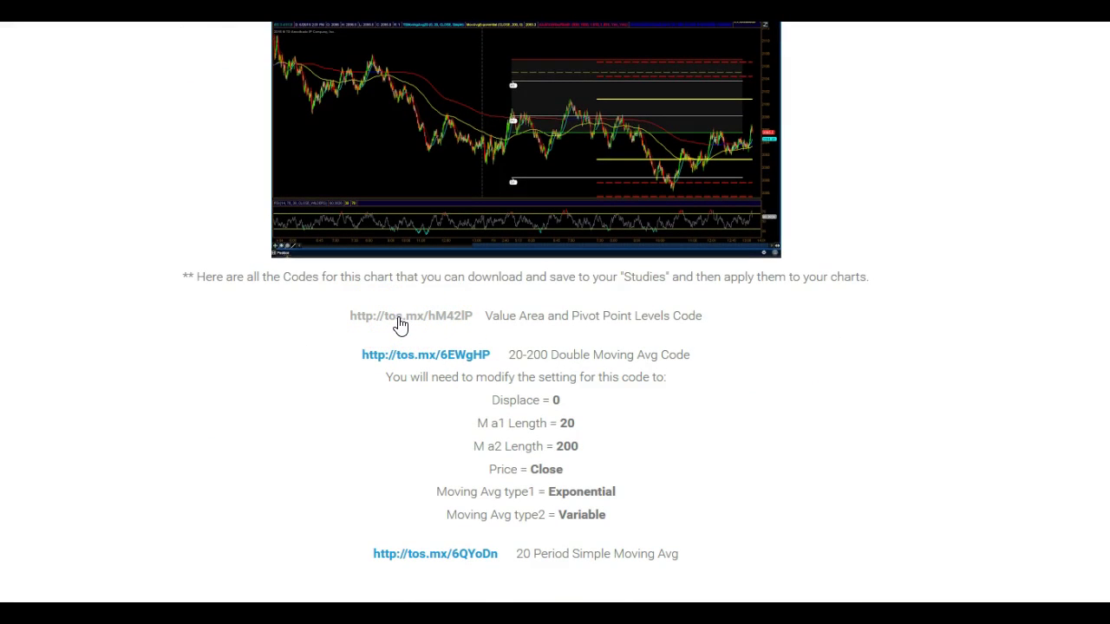
click(399, 319)
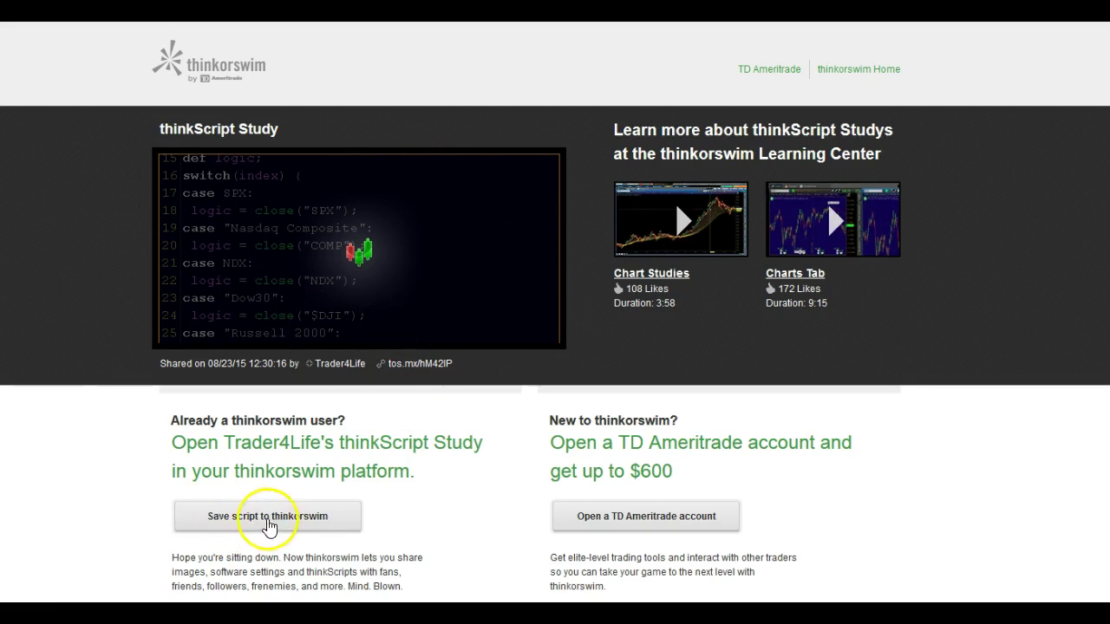
click(251, 518)
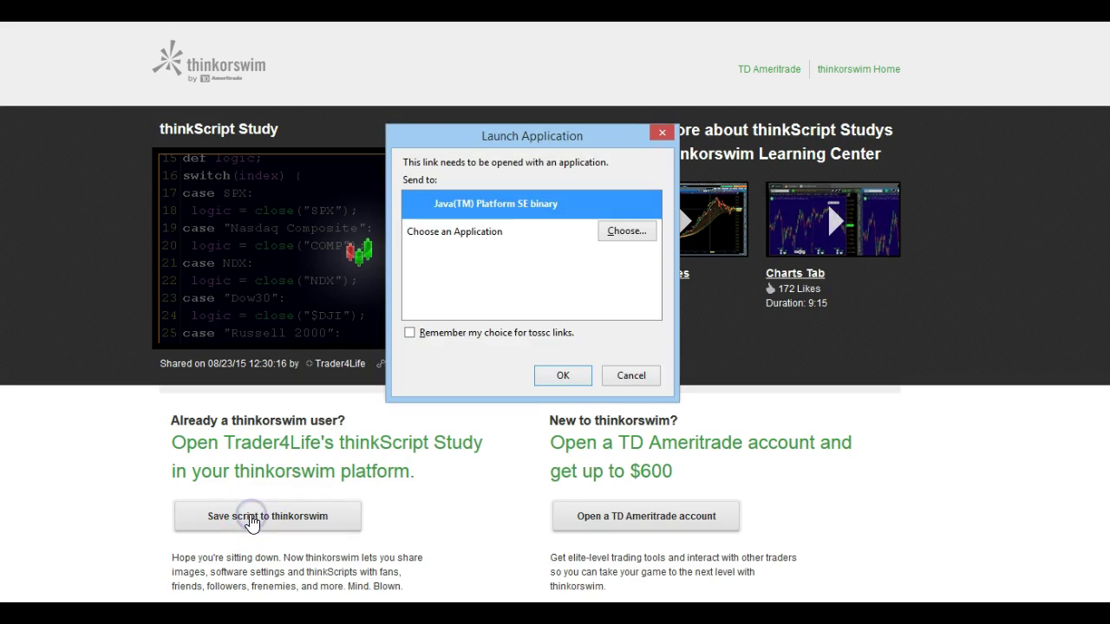
click(563, 378)
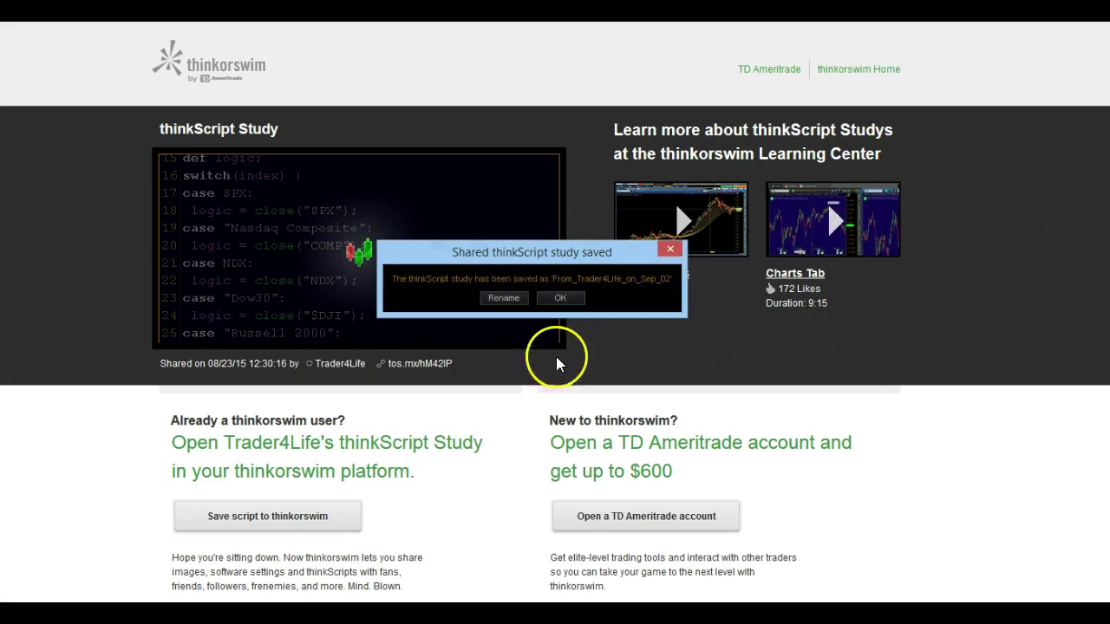
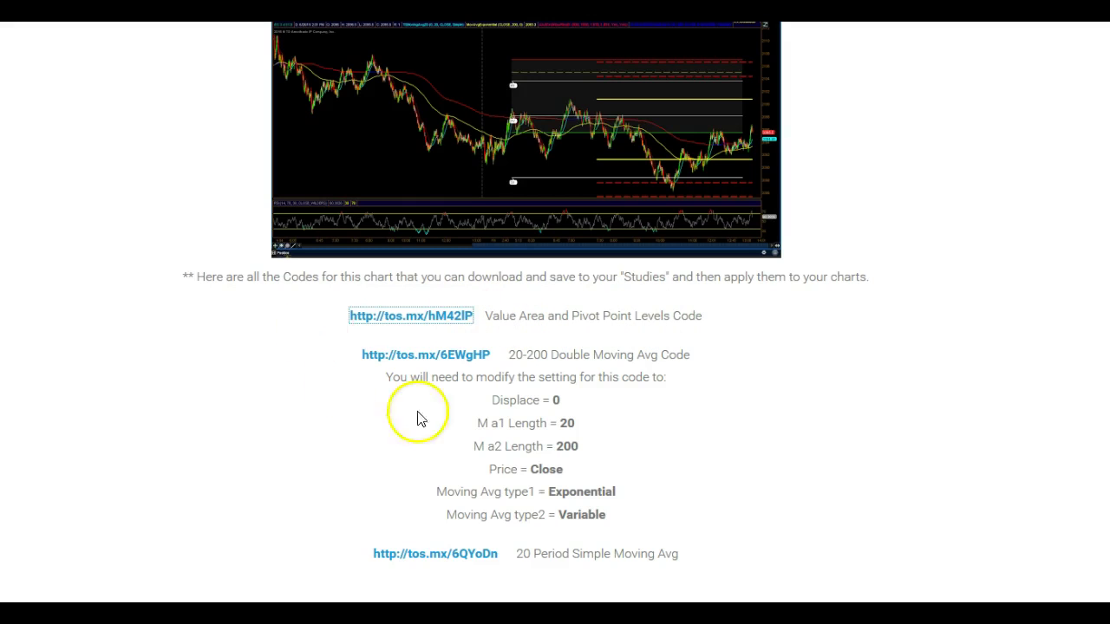
Step: Return to the web page's 3 Day / 512 Tick chart with RSI and open its shared download in thinkorswim
scroll(507, 347, down, 10)
scroll(516, 381, up, 1)
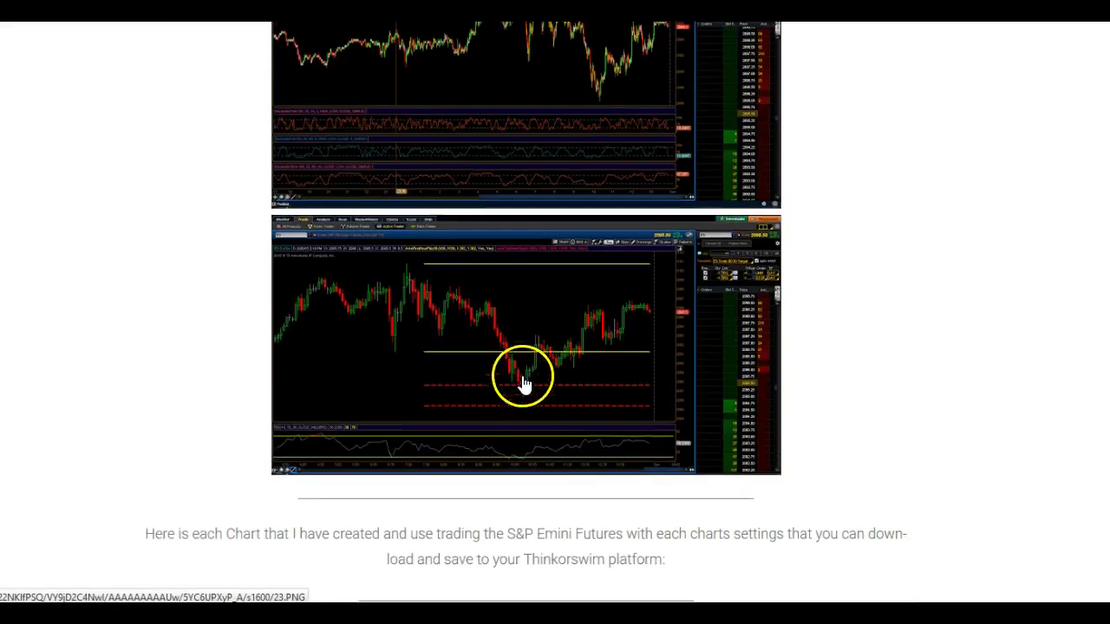
scroll(525, 389, down, 5)
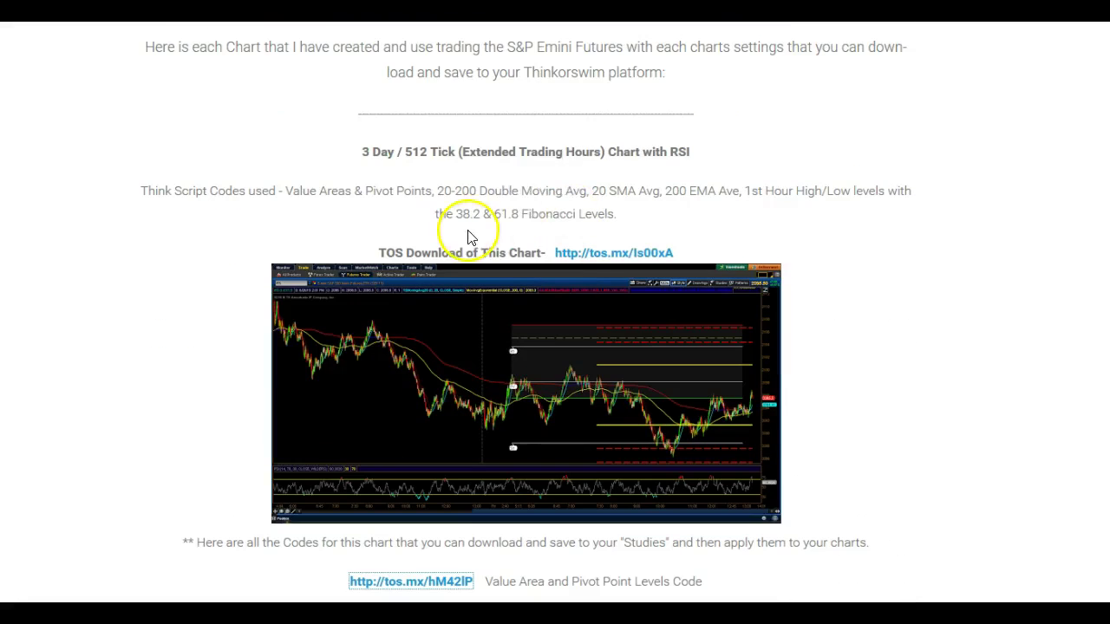
click(601, 254)
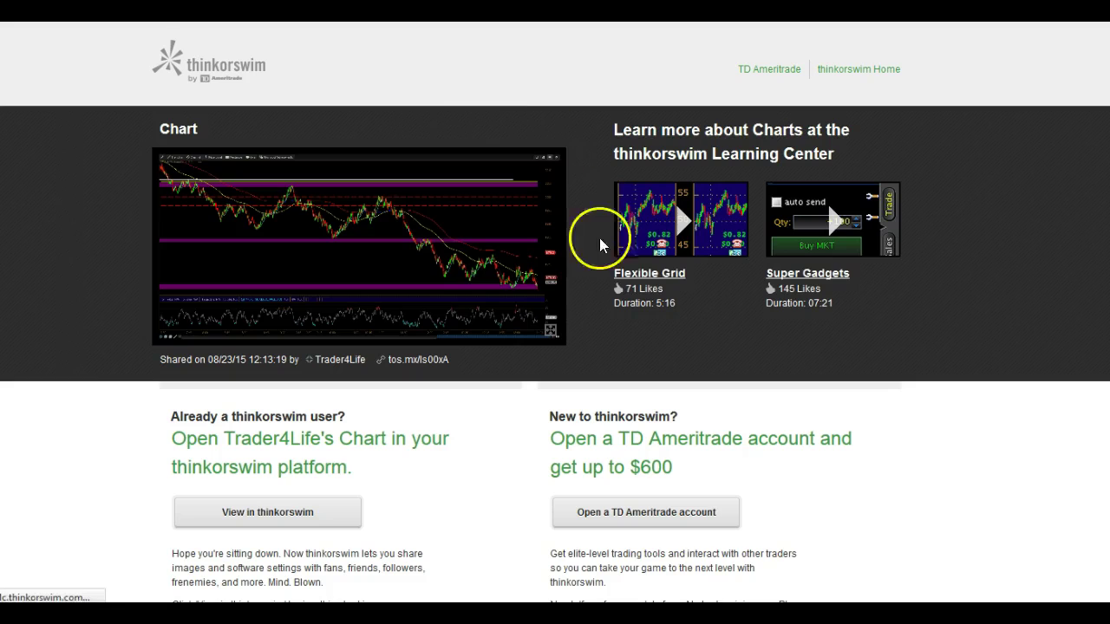
click(274, 512)
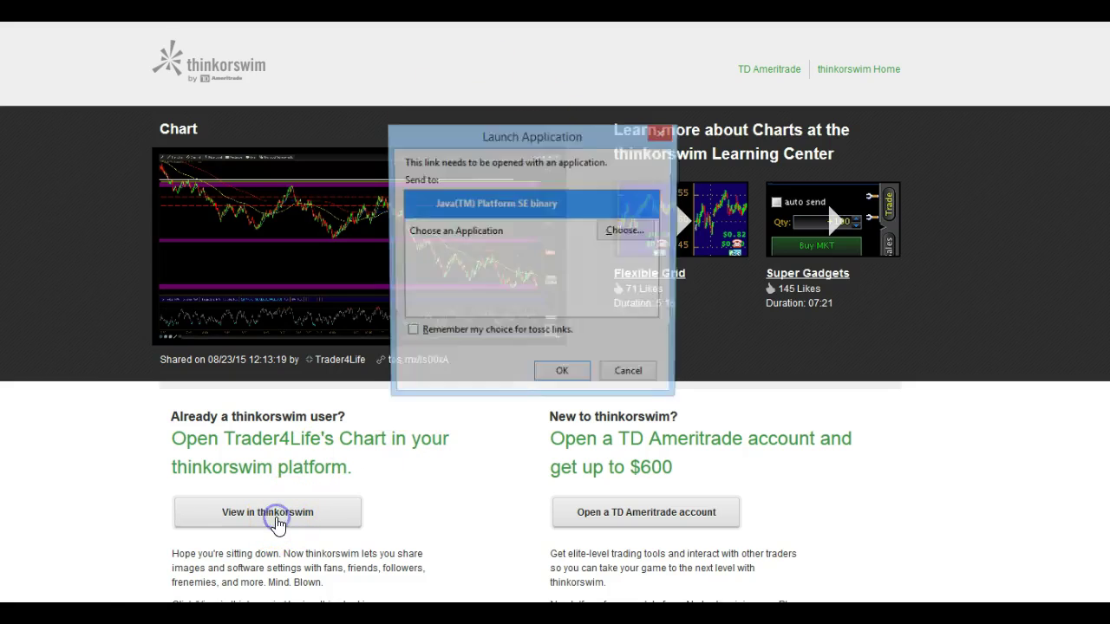
click(562, 376)
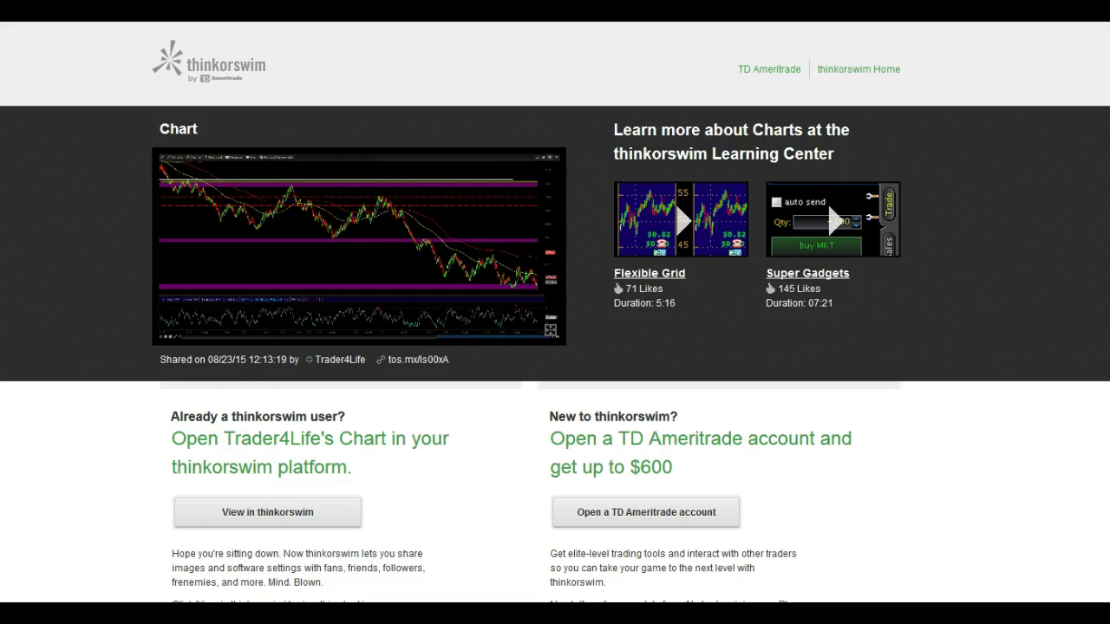
click(156, 564)
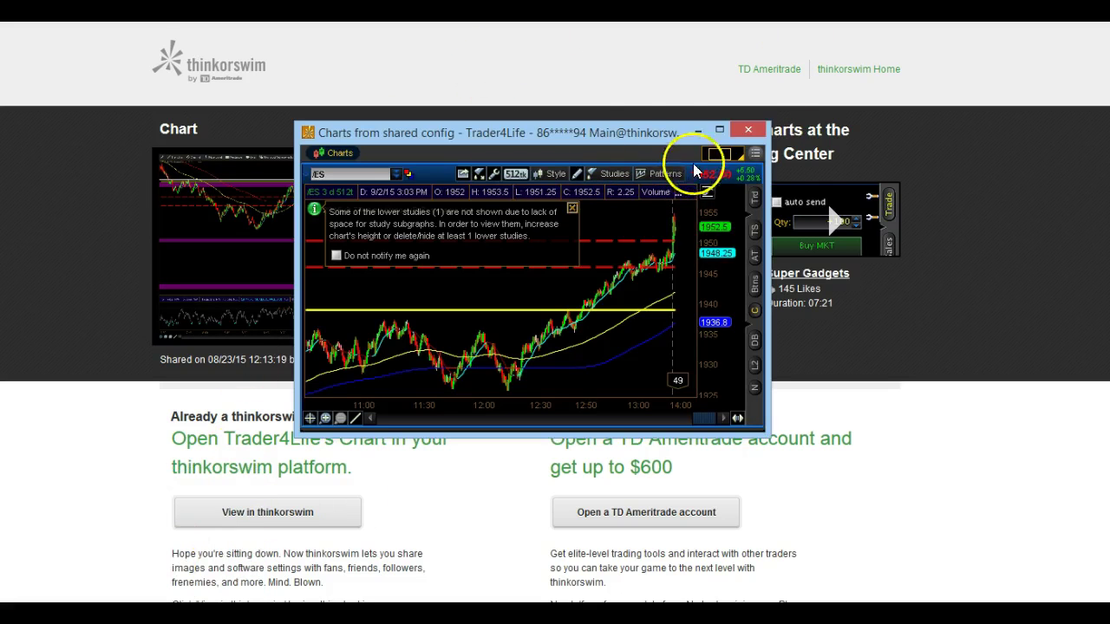
Step: Enlarge the shared chart window in all directions until it fills most of the screen
drag(636, 122, 625, 35)
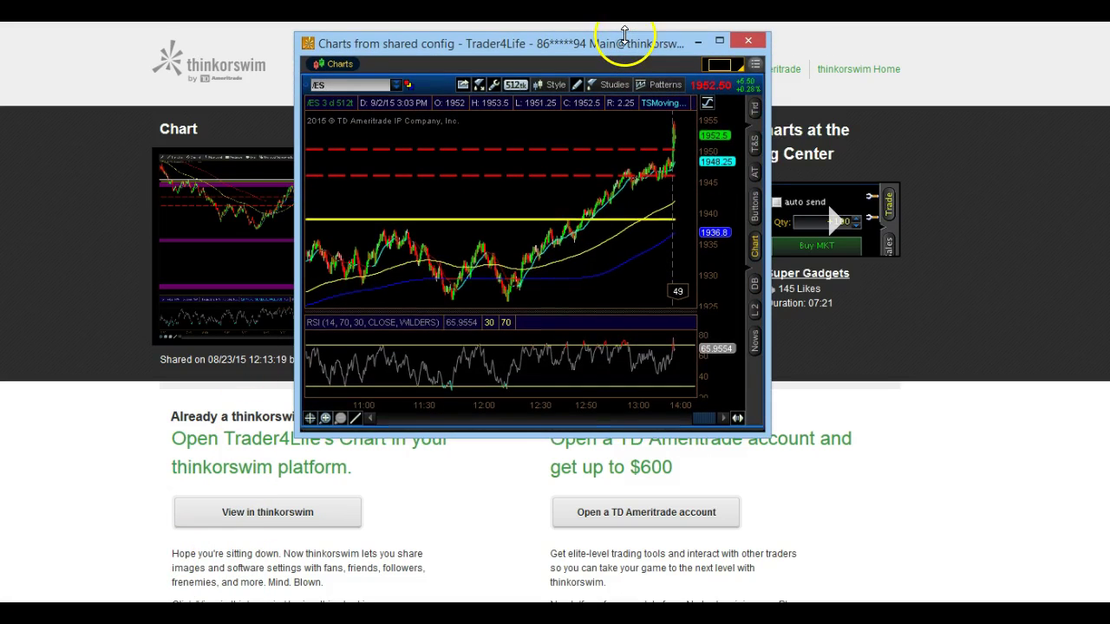
drag(768, 171, 1084, 193)
drag(299, 269, 12, 271)
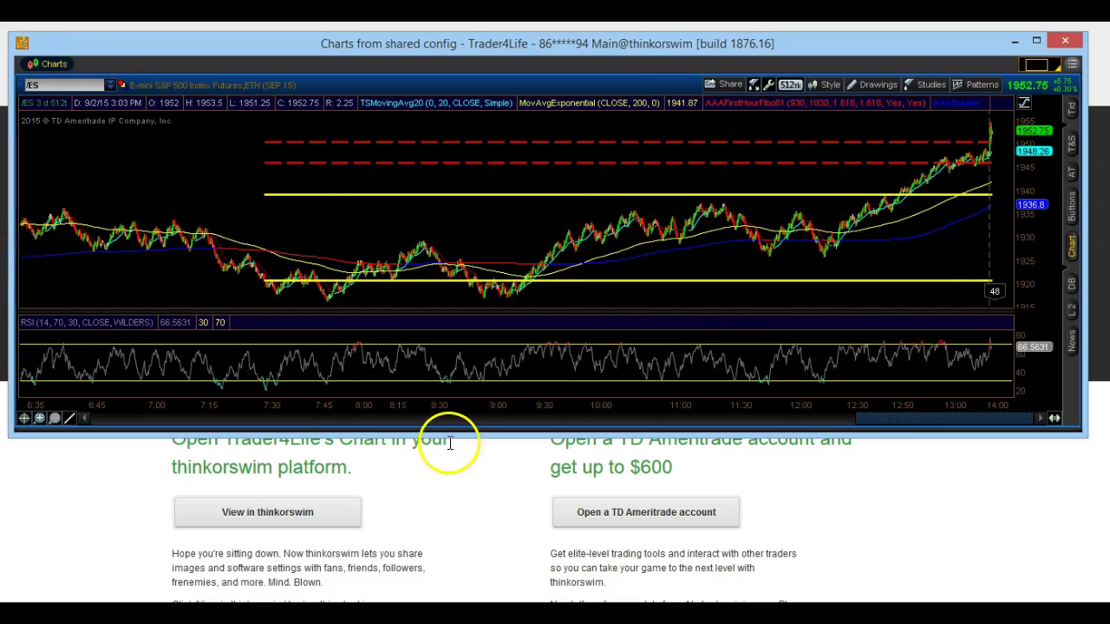
drag(446, 435, 464, 590)
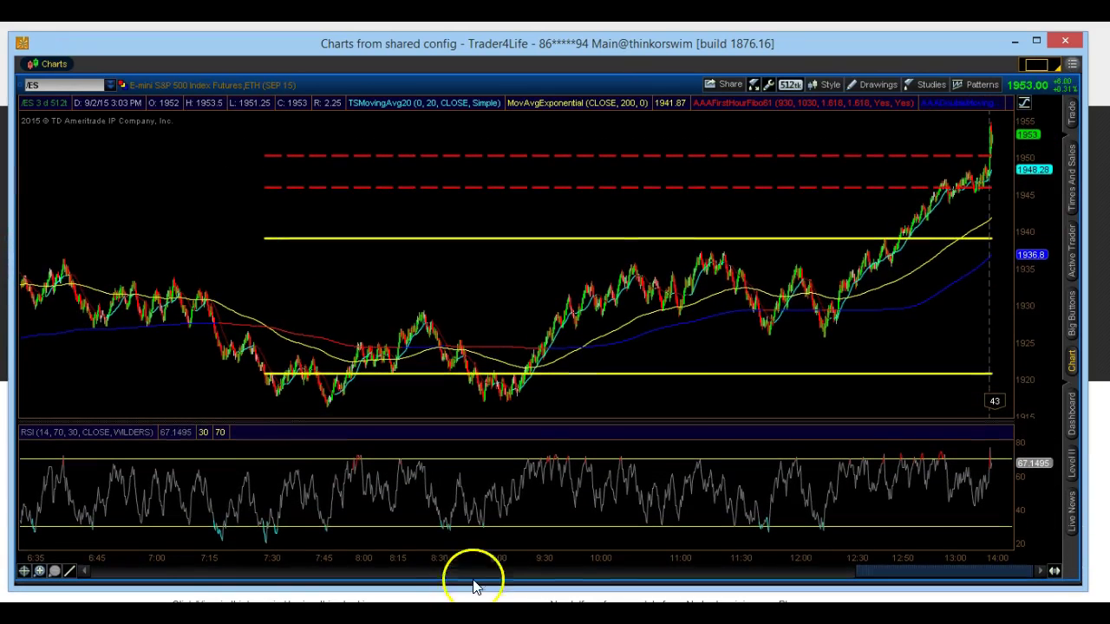
Step: View the chart's Save Style dialog, dismiss it without saving and close the shared chart window
click(824, 85)
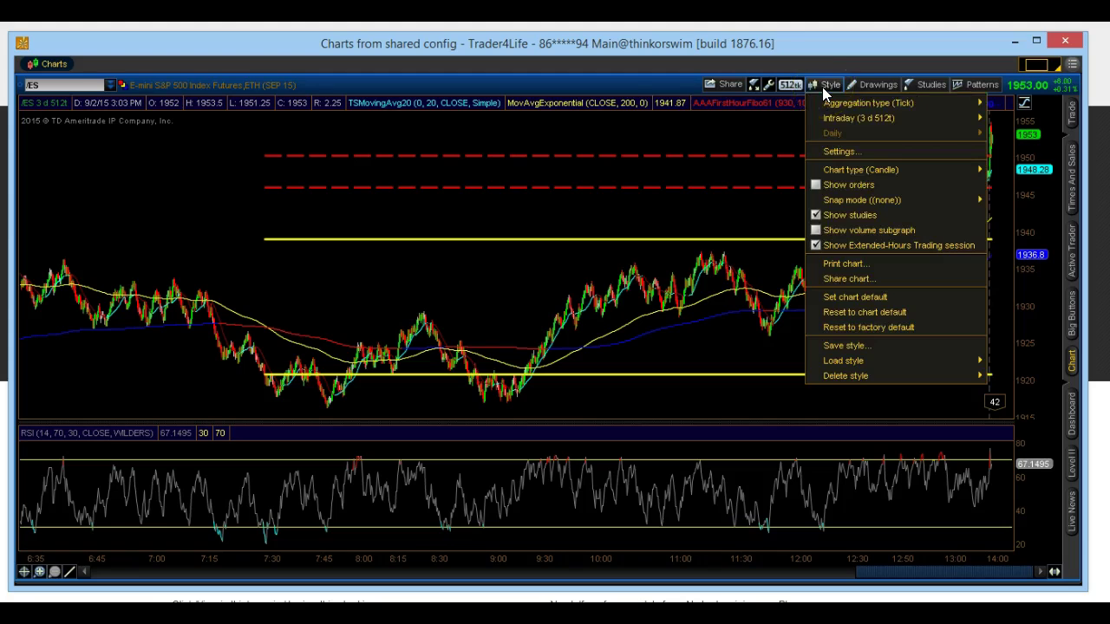
click(845, 345)
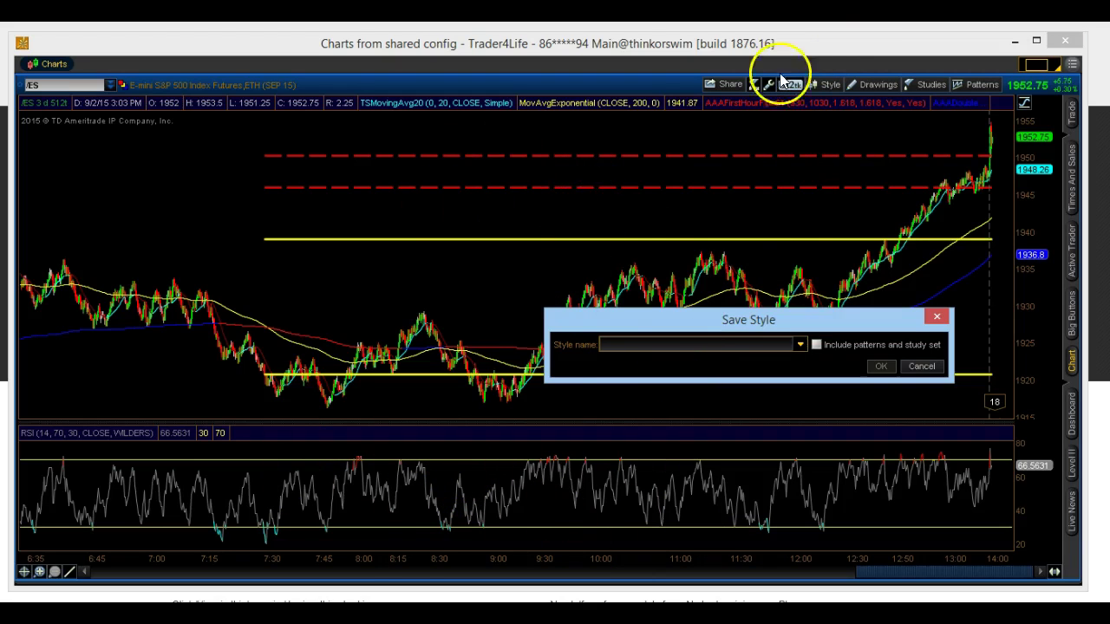
click(936, 316)
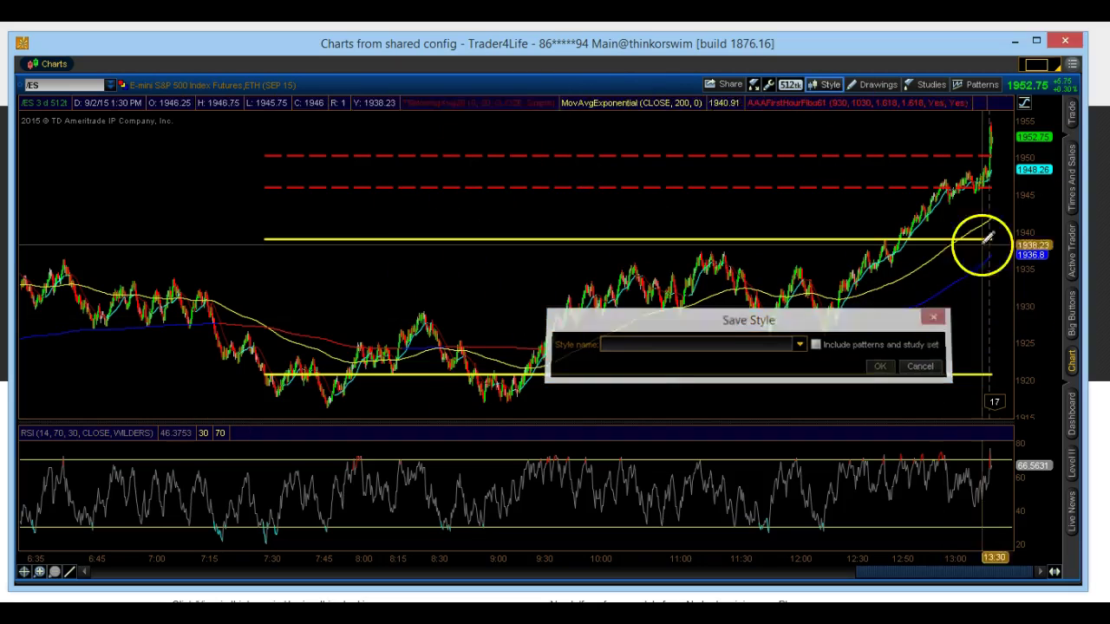
click(1067, 45)
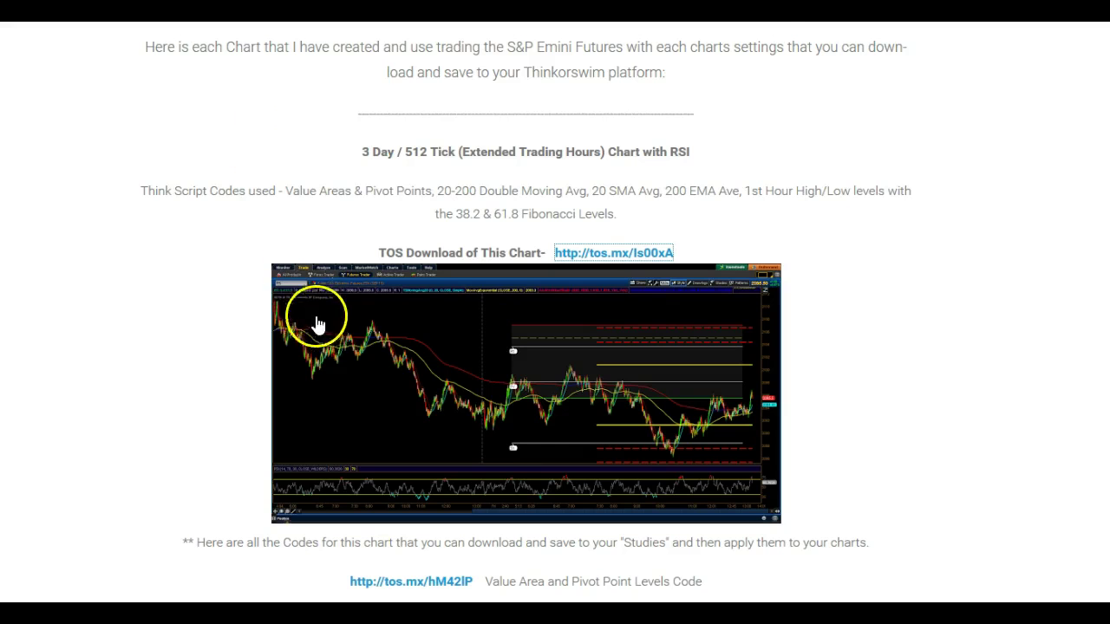
Step: Save the 20-200 Double Moving Avg Code study from the web page to thinkorswim and accept its default name
scroll(283, 317, down, 5)
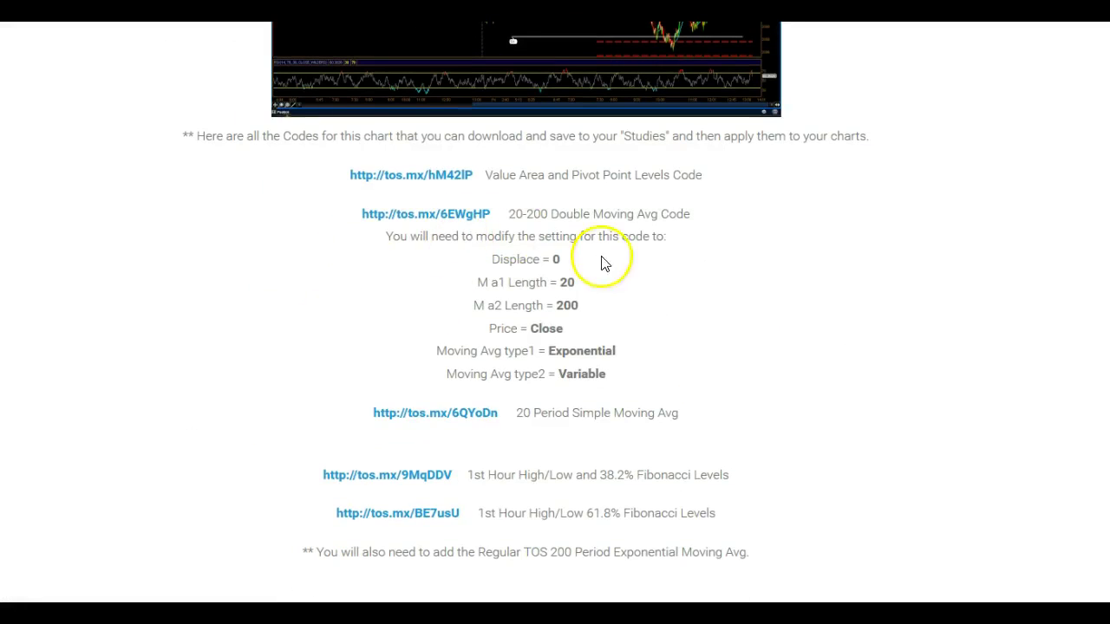
click(365, 217)
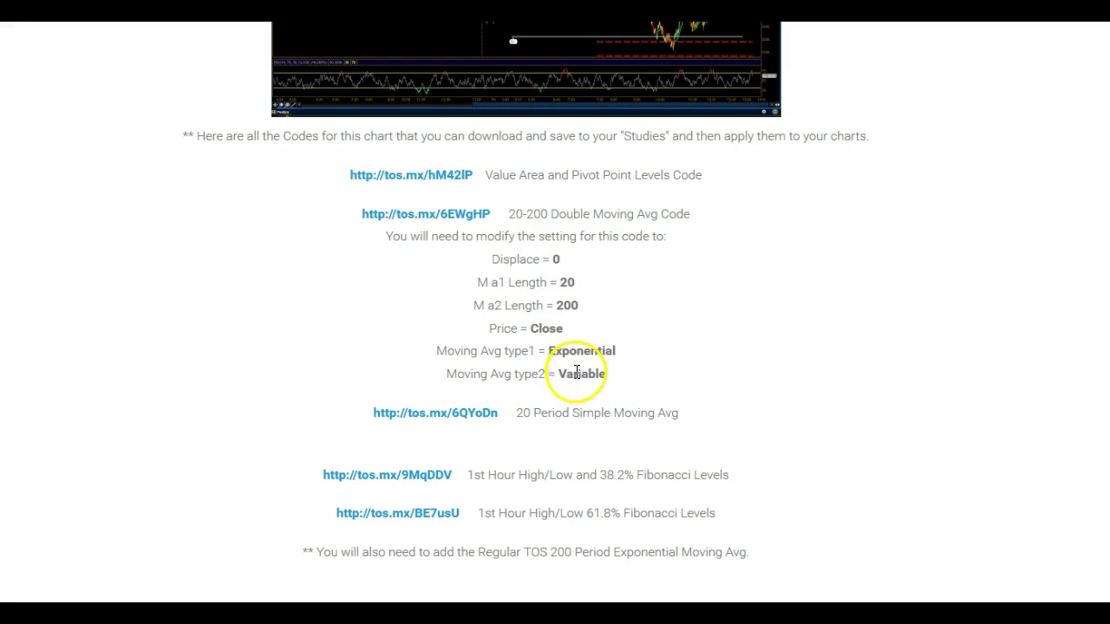
click(419, 219)
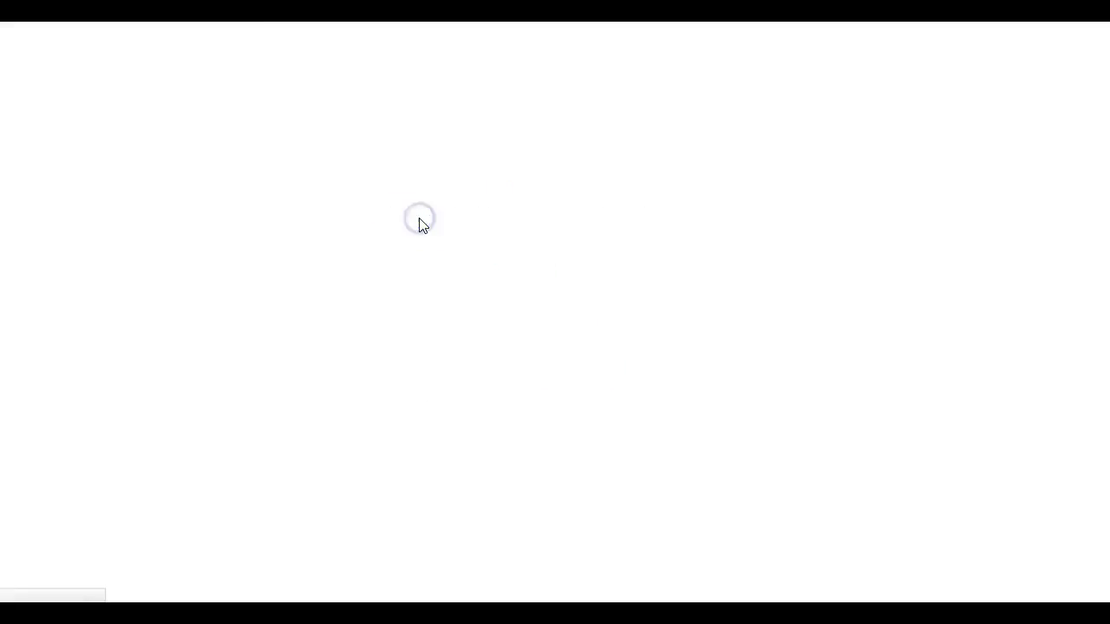
click(289, 524)
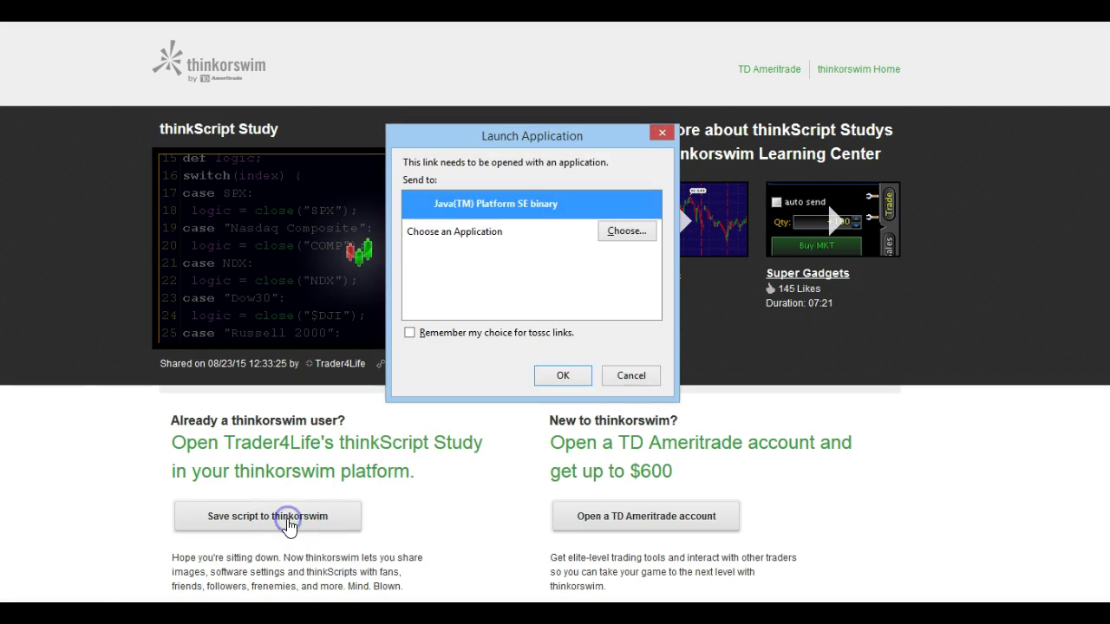
click(568, 376)
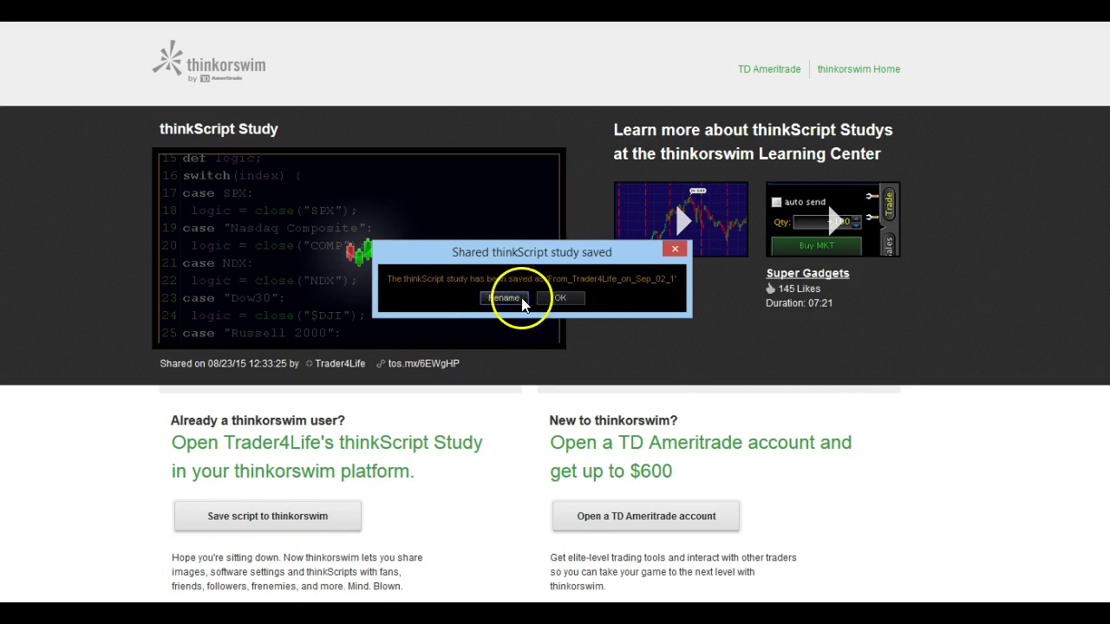
click(560, 299)
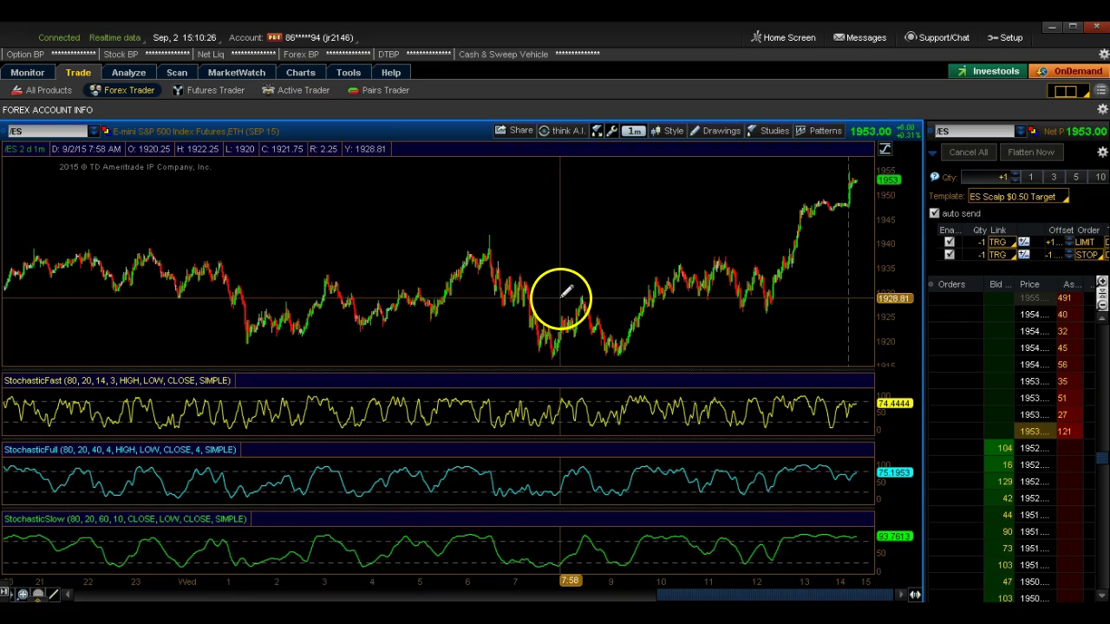
Step: Look through the full list of available studies in the /ES chart's study editor and close the editor
click(767, 131)
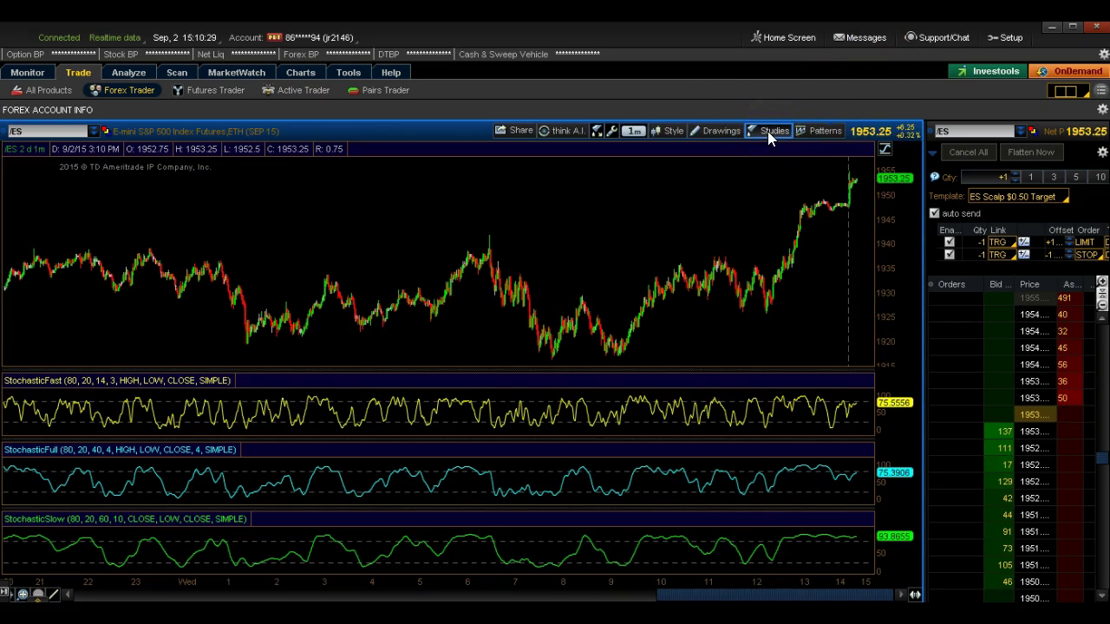
click(768, 181)
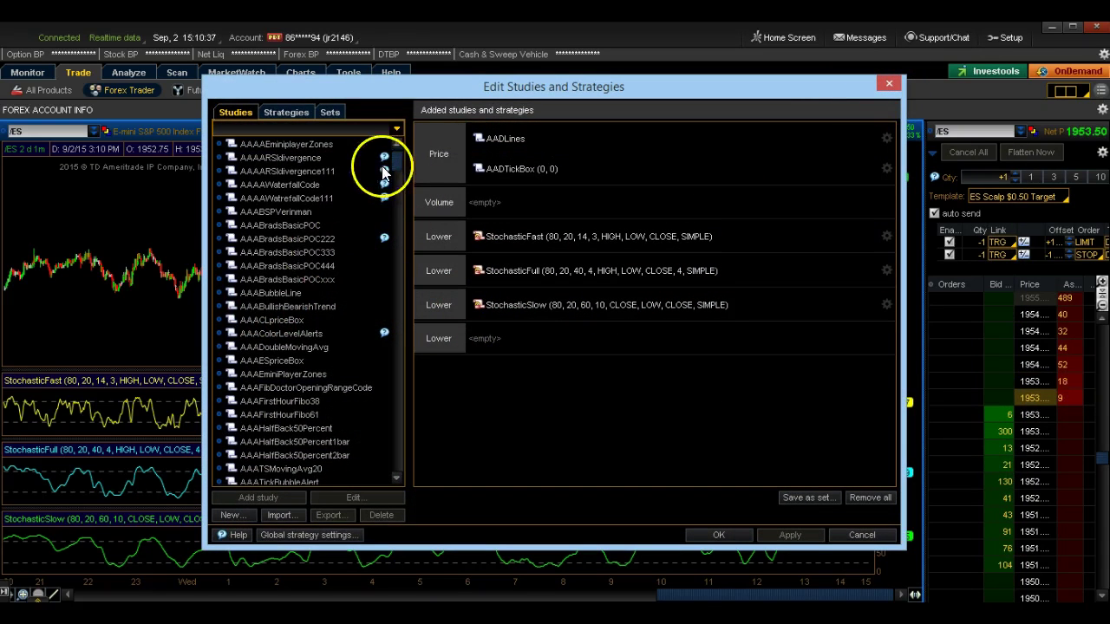
drag(396, 159, 409, 468)
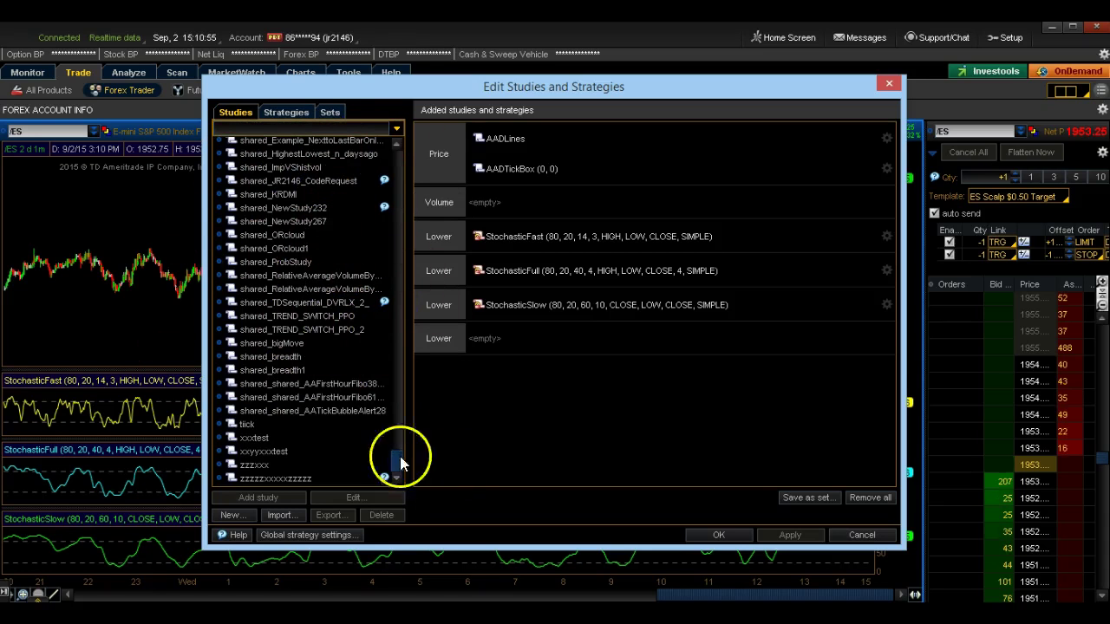
drag(397, 466, 404, 194)
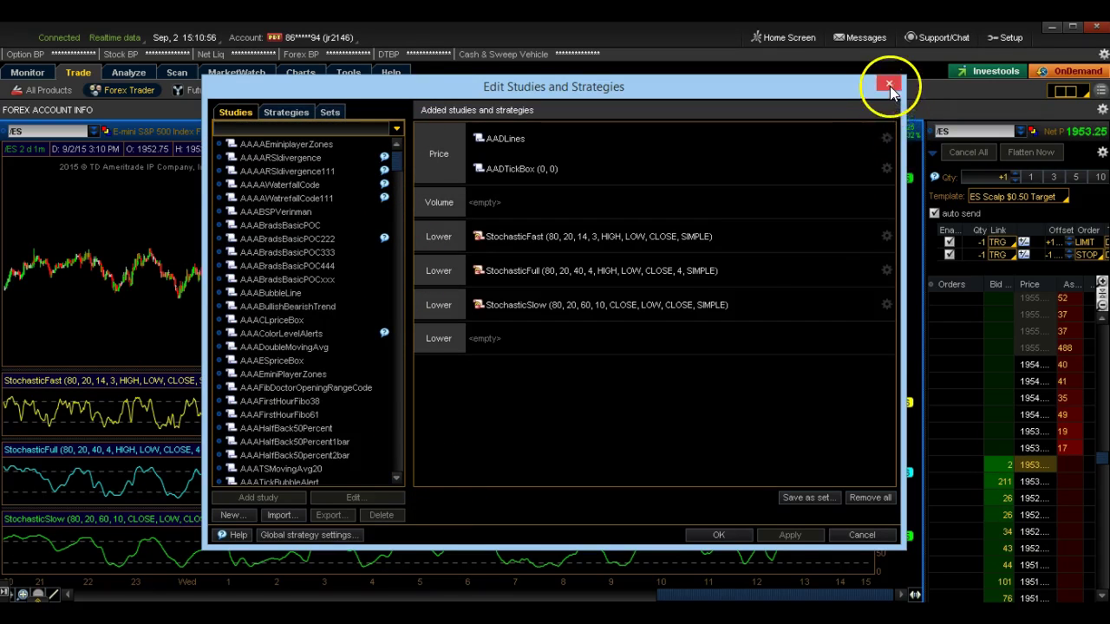
click(889, 83)
Step: Load the saved chart style named 2 onto the /ES chart
click(666, 131)
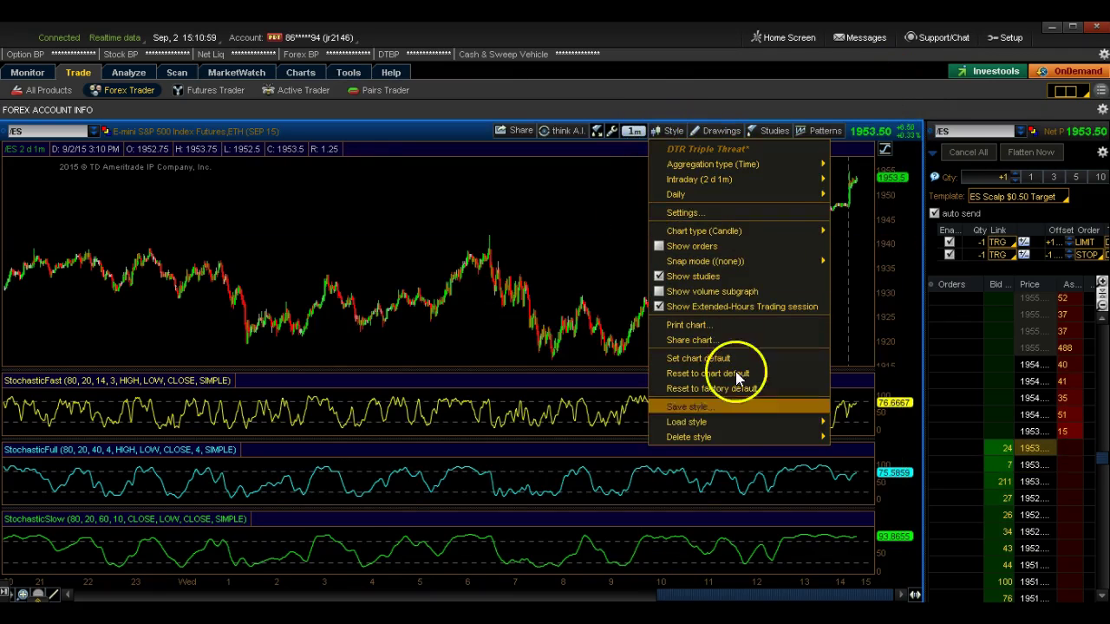
mouse_move(821, 422)
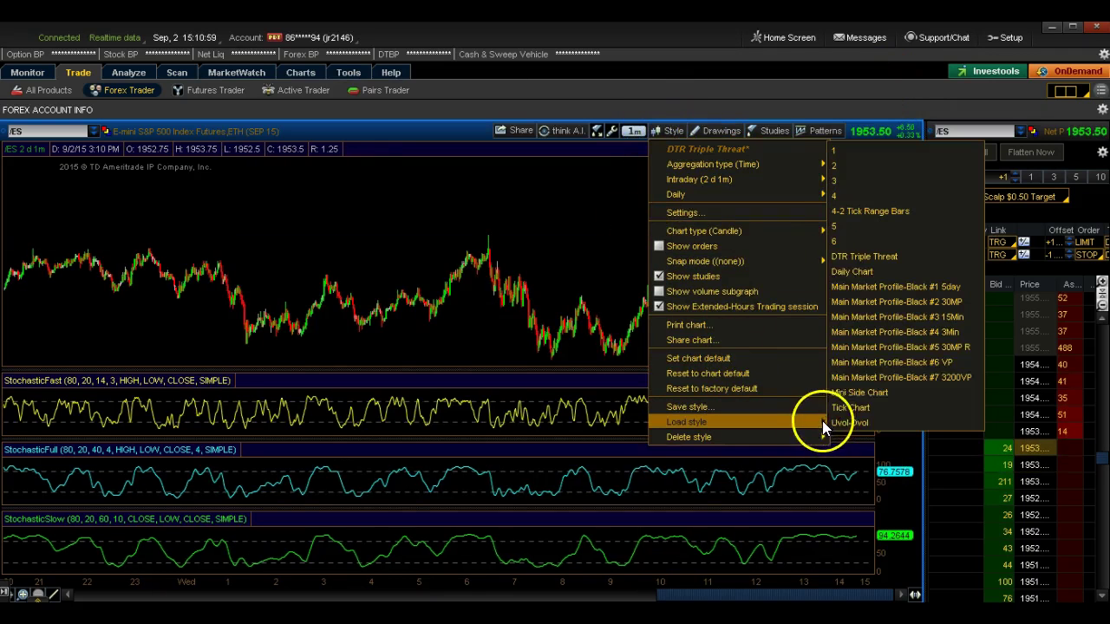
click(829, 166)
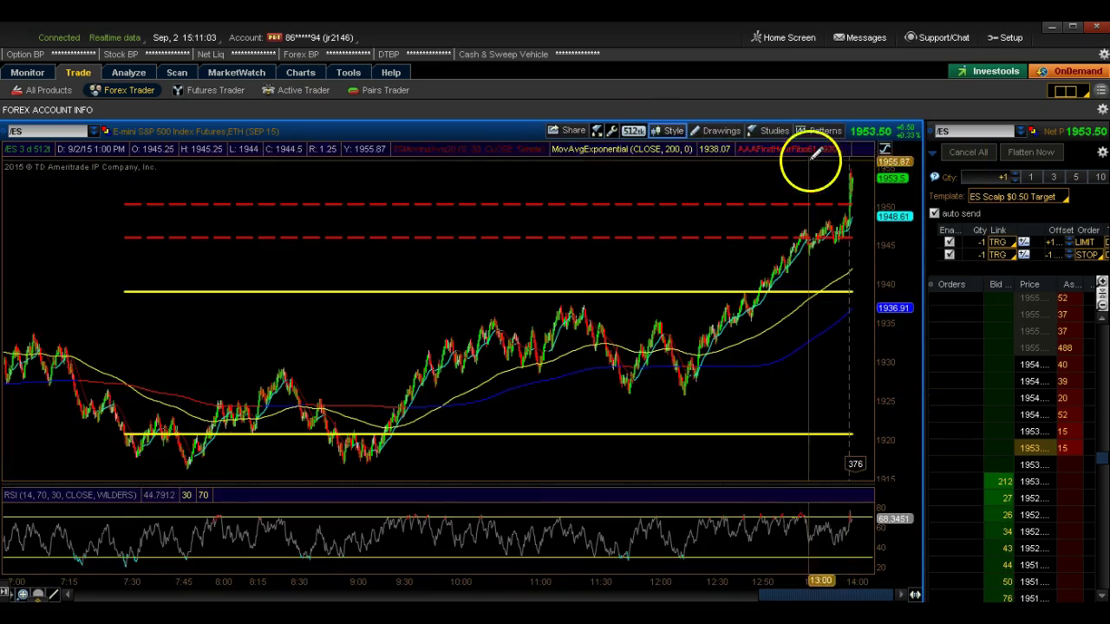
Step: Open the study editor for the /ES chart and select the added AAADoubleMovingAvg study
click(761, 130)
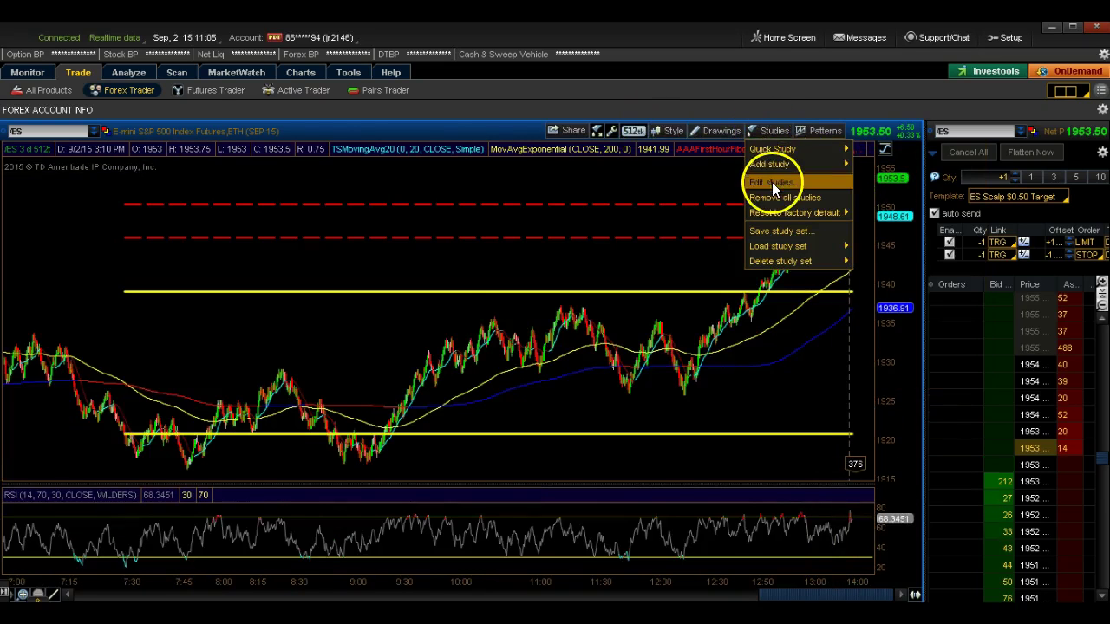
click(768, 155)
click(511, 230)
click(496, 164)
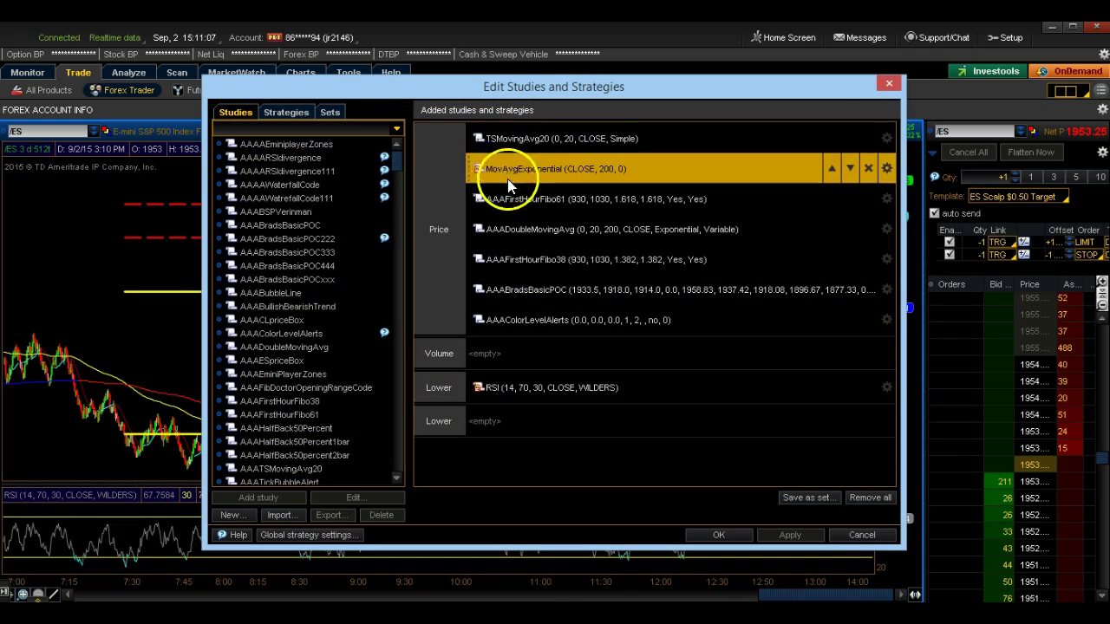
click(492, 230)
mouse_move(492, 231)
mouse_down()
mouse_move(492, 323)
mouse_move(496, 248)
mouse_move(510, 223)
mouse_up()
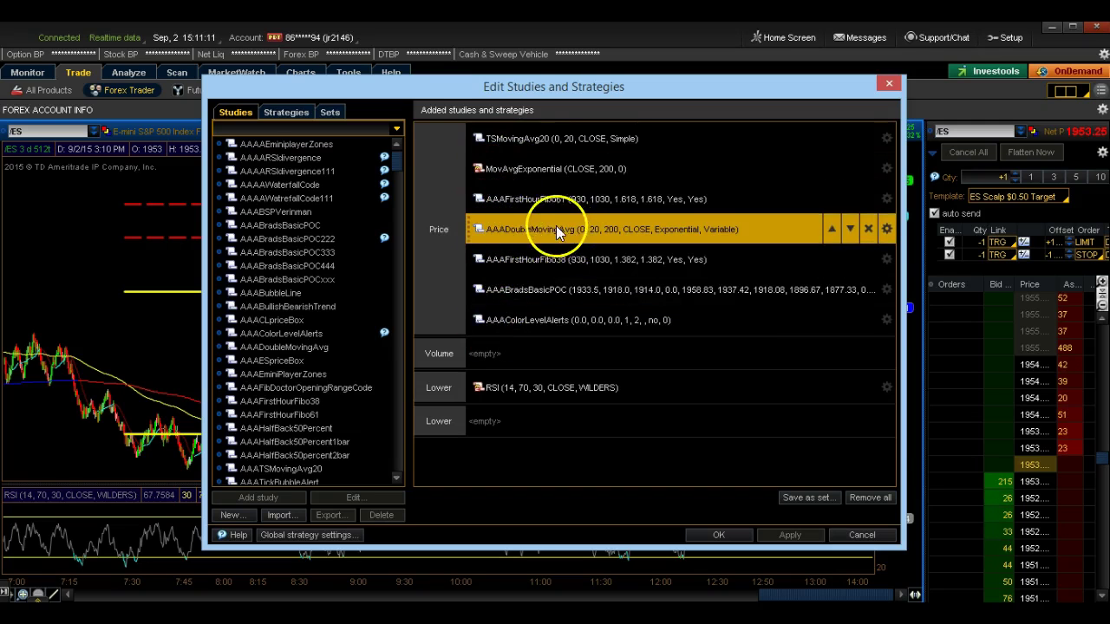
Step: Check the AAADoubleMovingAvg study's length, price and moving average type inputs, and close the study editor
click(887, 229)
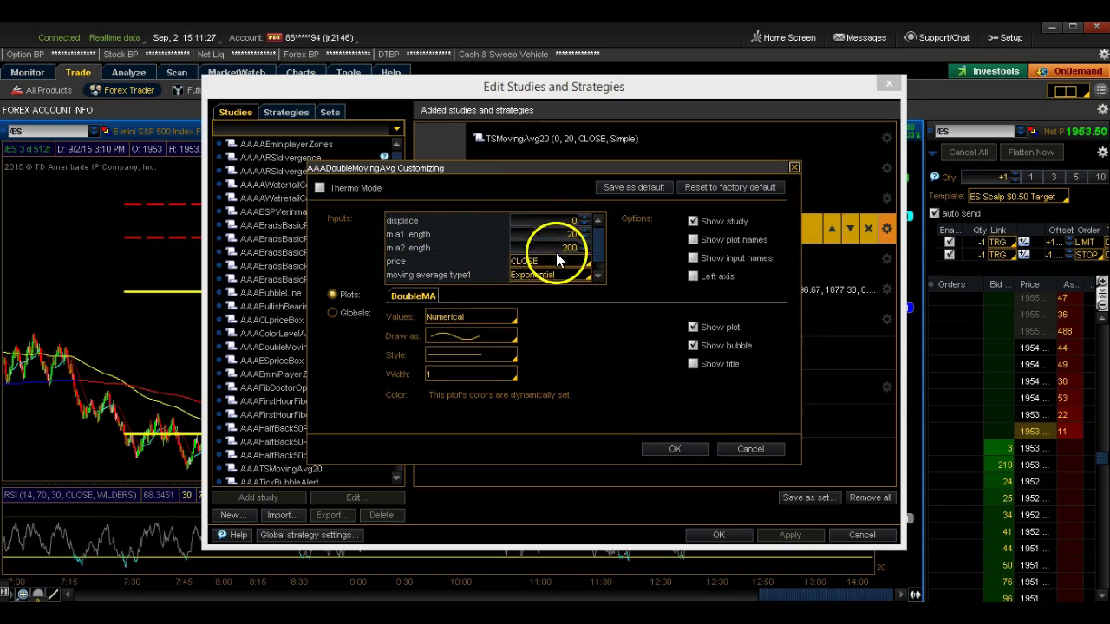
drag(599, 238, 600, 255)
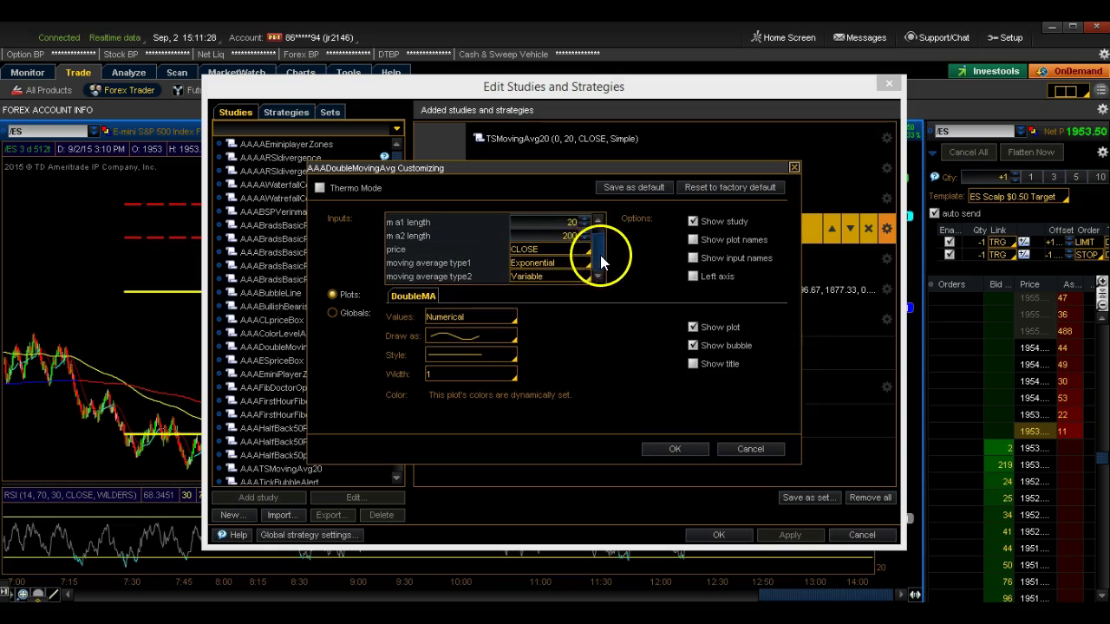
click(533, 275)
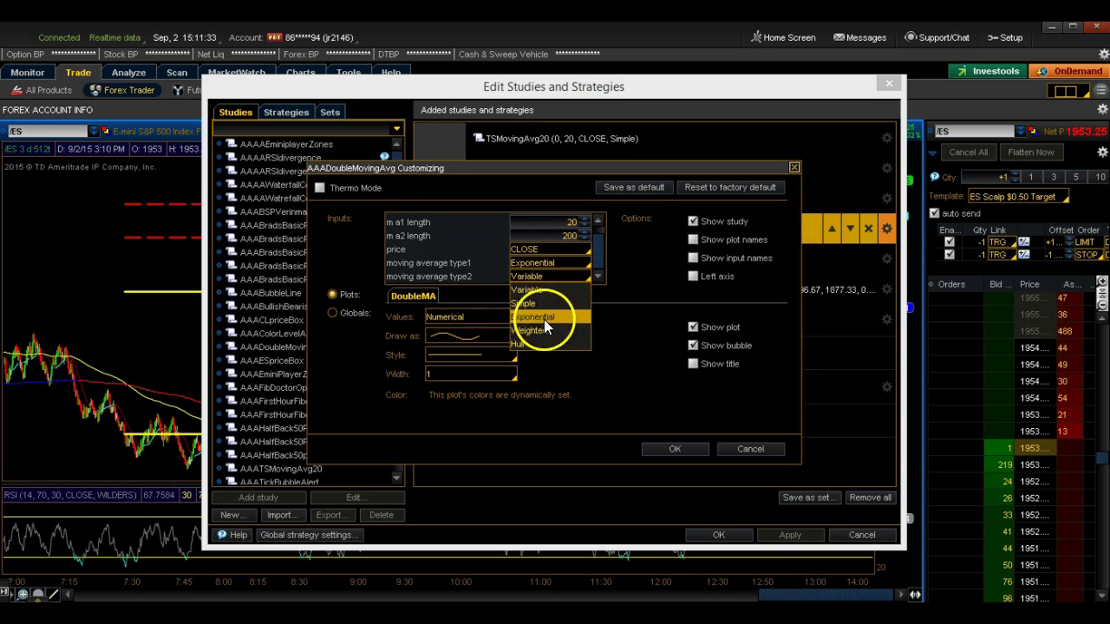
click(556, 260)
click(556, 260)
click(472, 219)
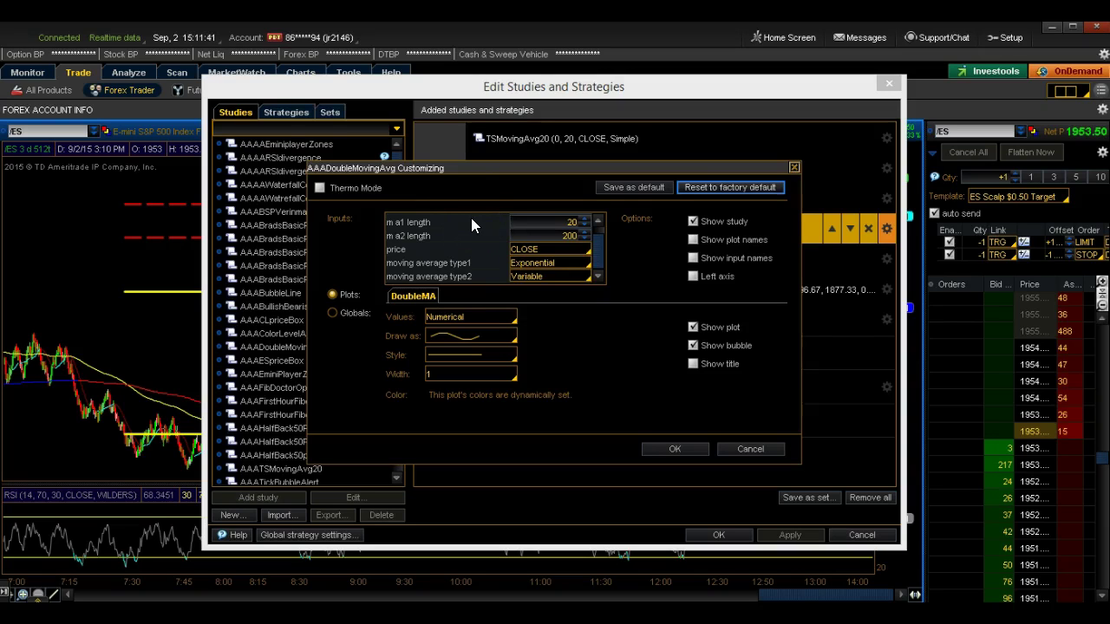
click(706, 425)
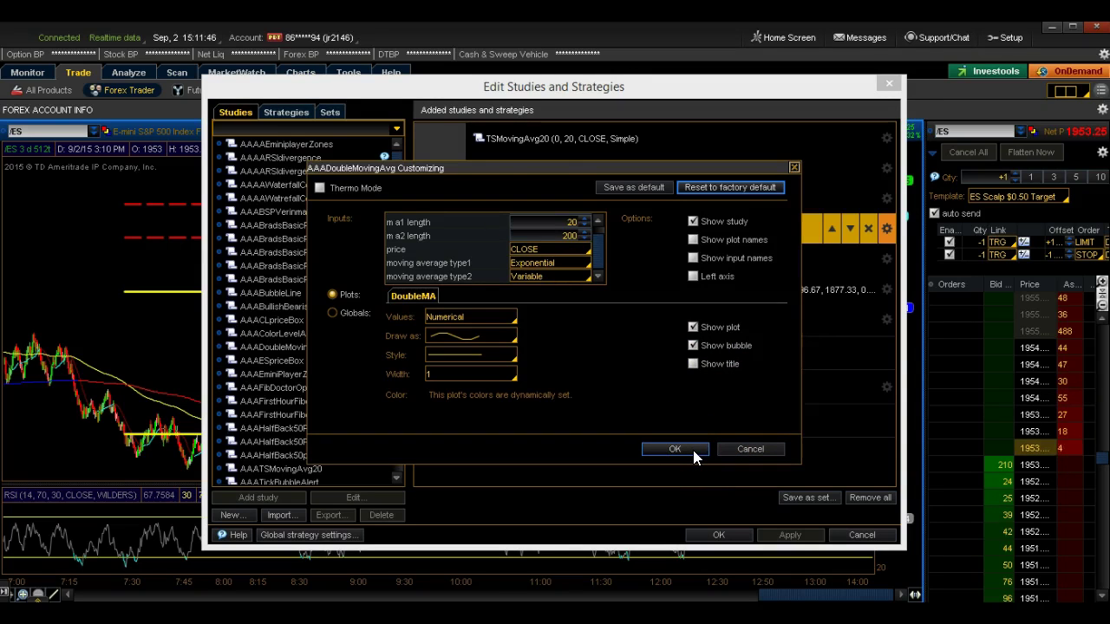
click(693, 457)
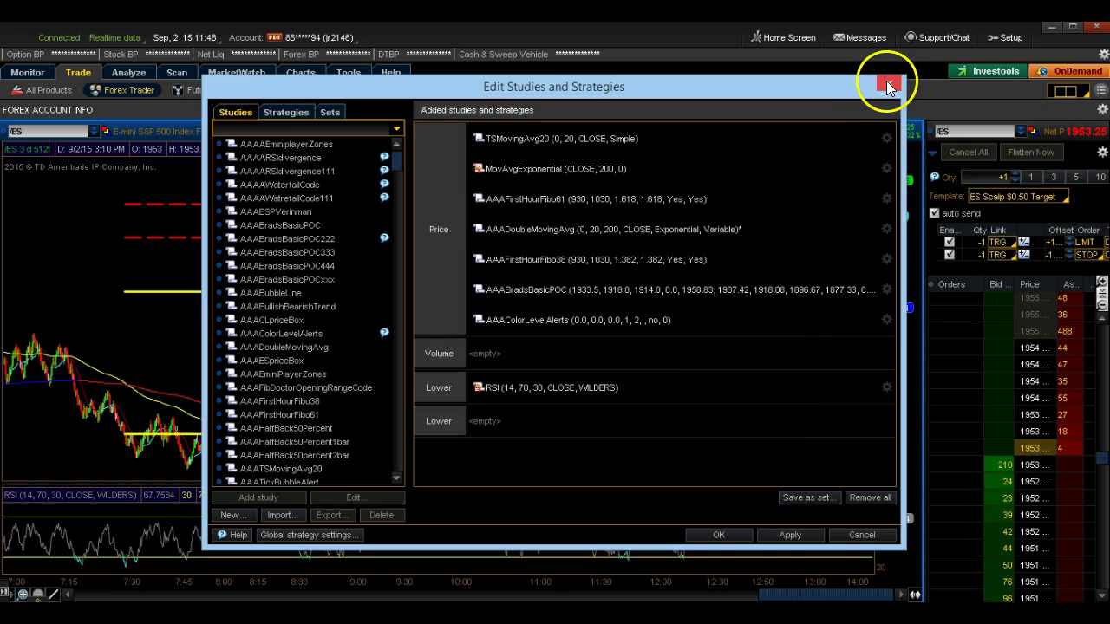
click(886, 84)
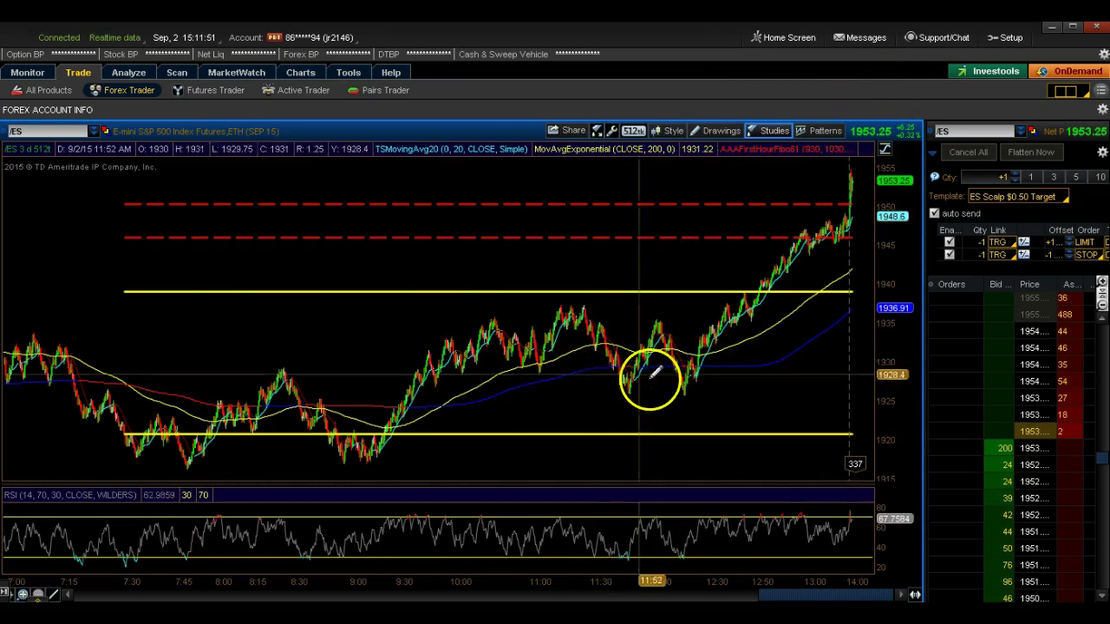
Step: Maximize the /ES chart, inspect its recent price action and moving averages up close, and restore the full time range
click(483, 124)
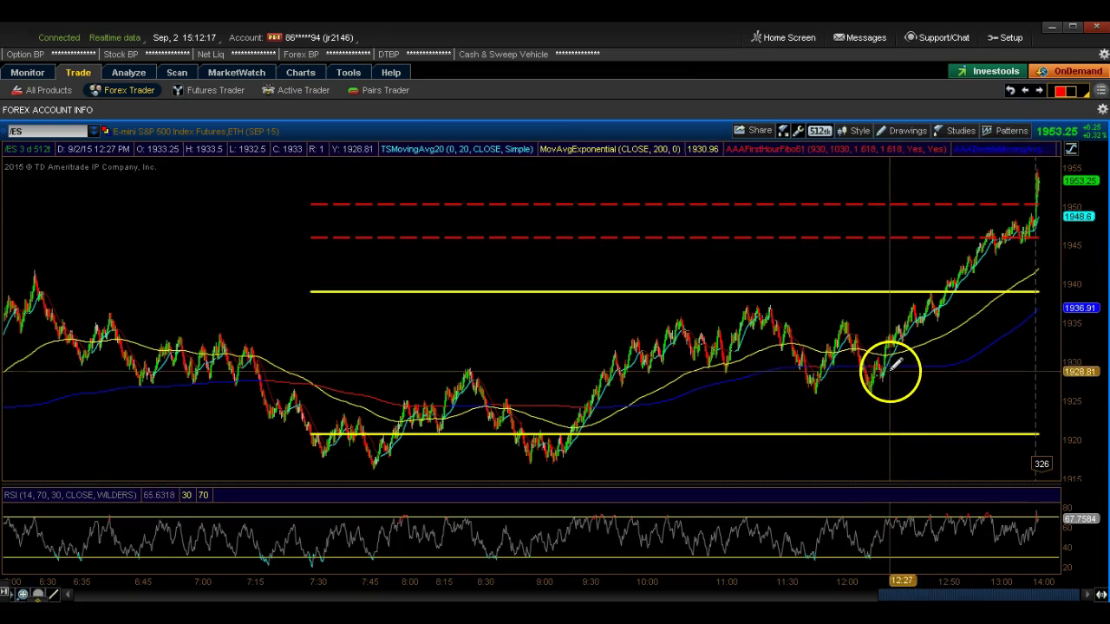
drag(756, 312, 1078, 422)
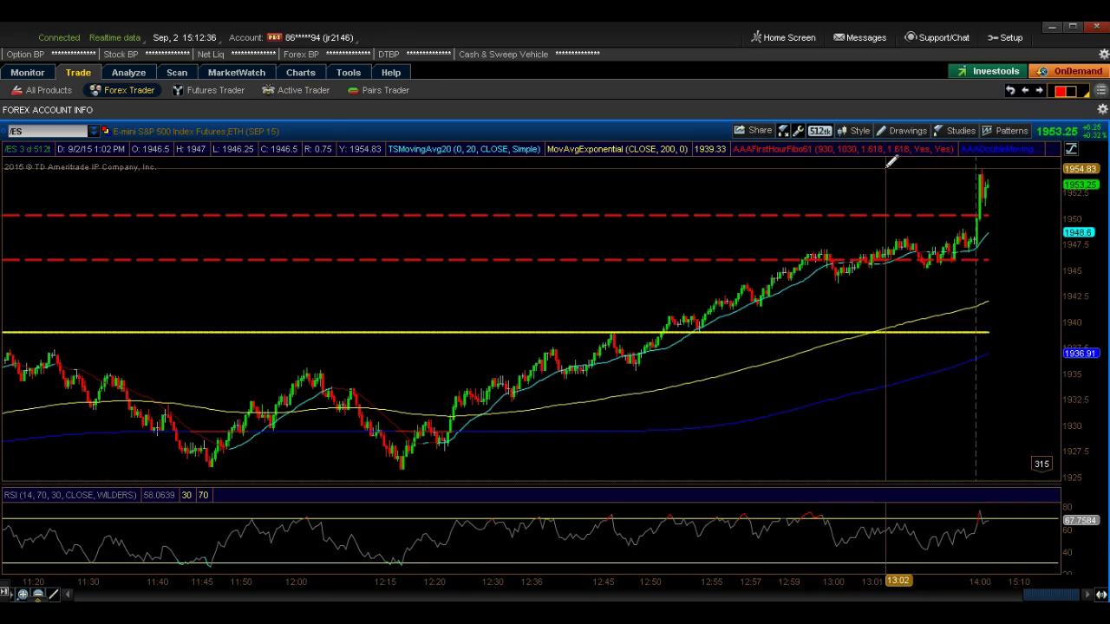
right_click(509, 234)
click(538, 246)
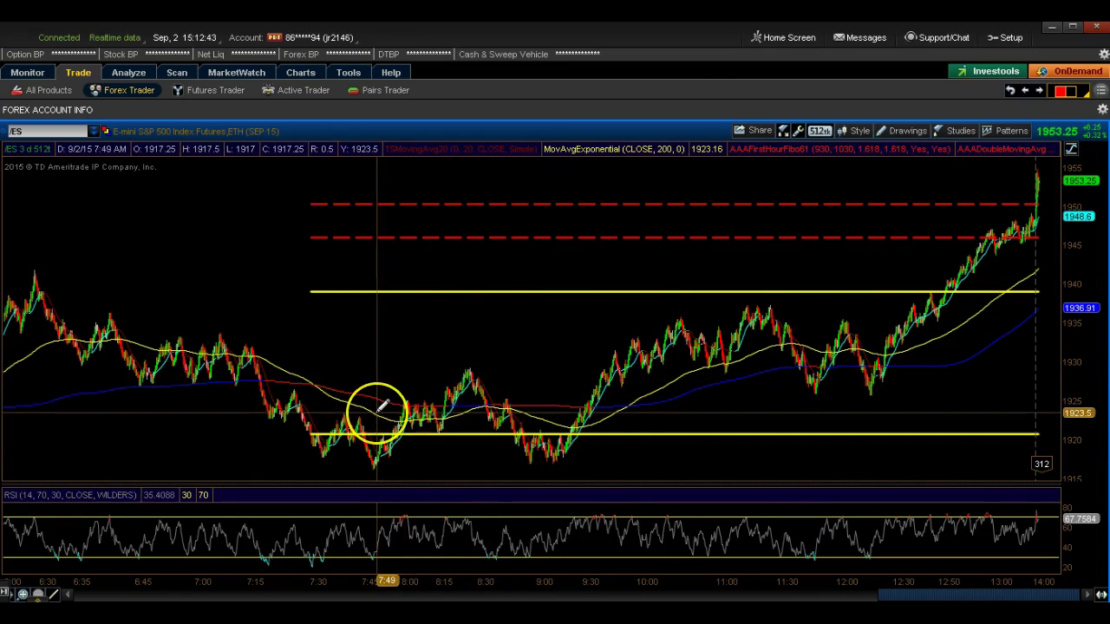
Step: Switch to the web page and open its shared 5 Day / 5 Minute TPO Market Profile chart in thinkorswim
drag(282, 178, 258, 234)
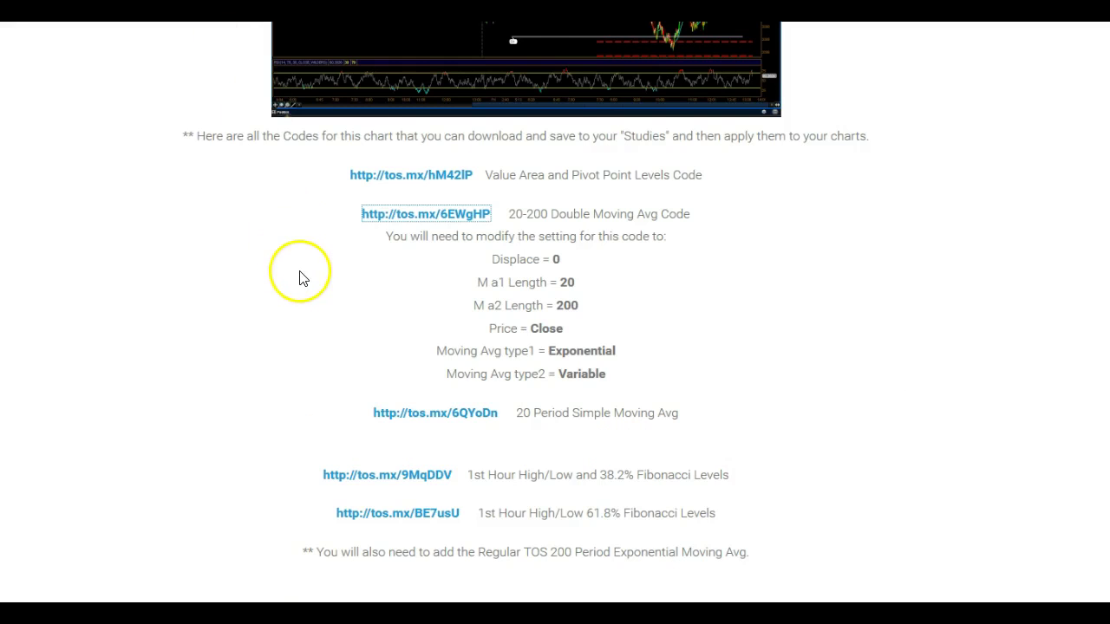
scroll(300, 274, down, 5)
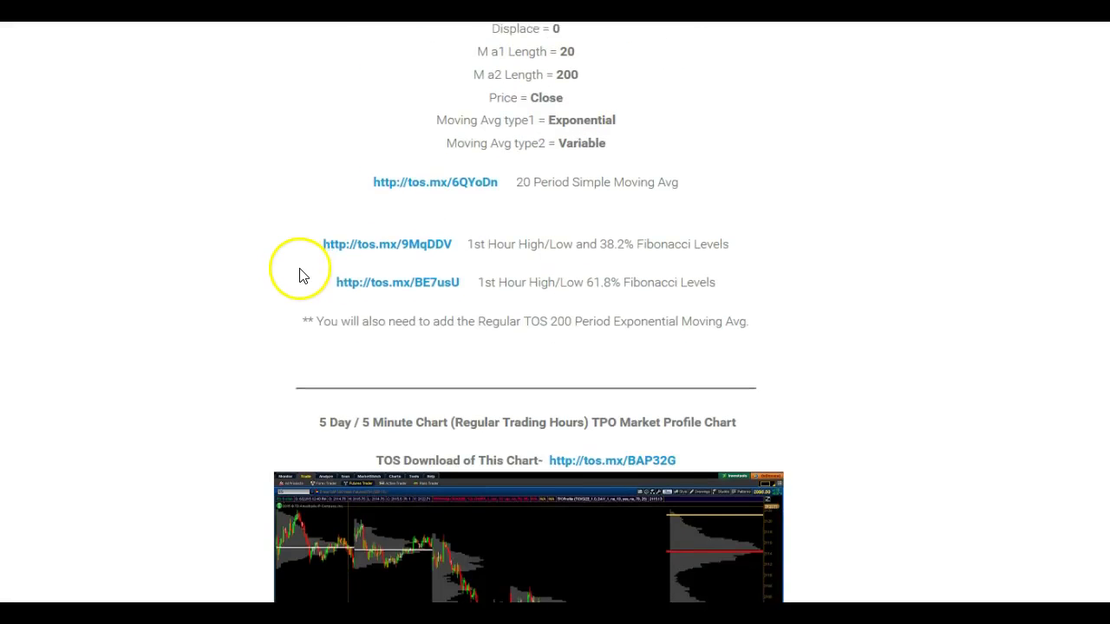
scroll(329, 262, down, 2)
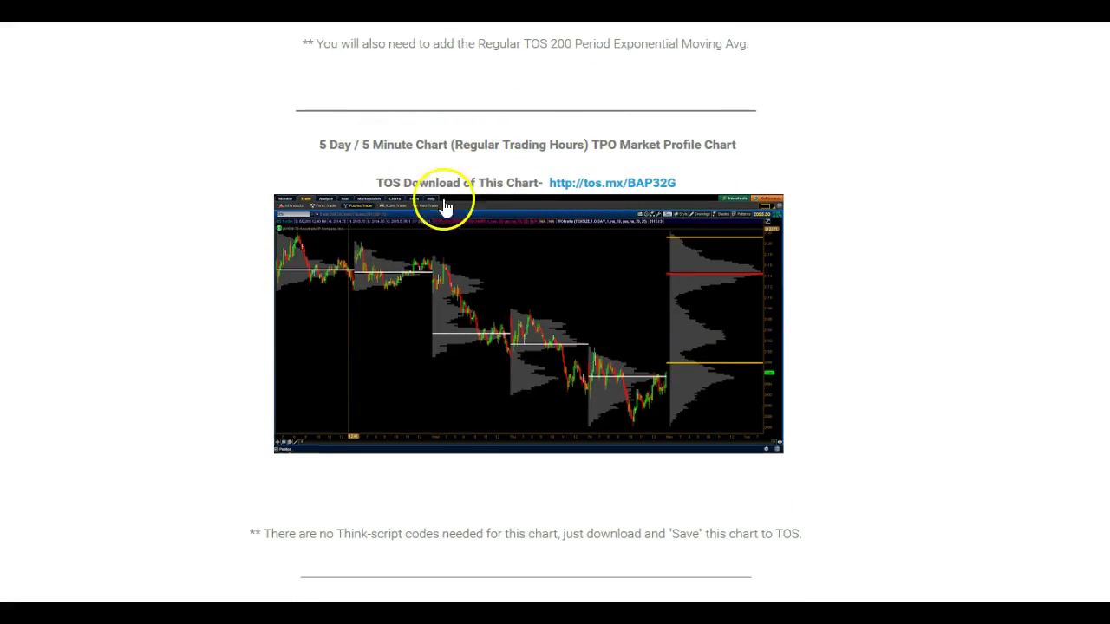
click(612, 183)
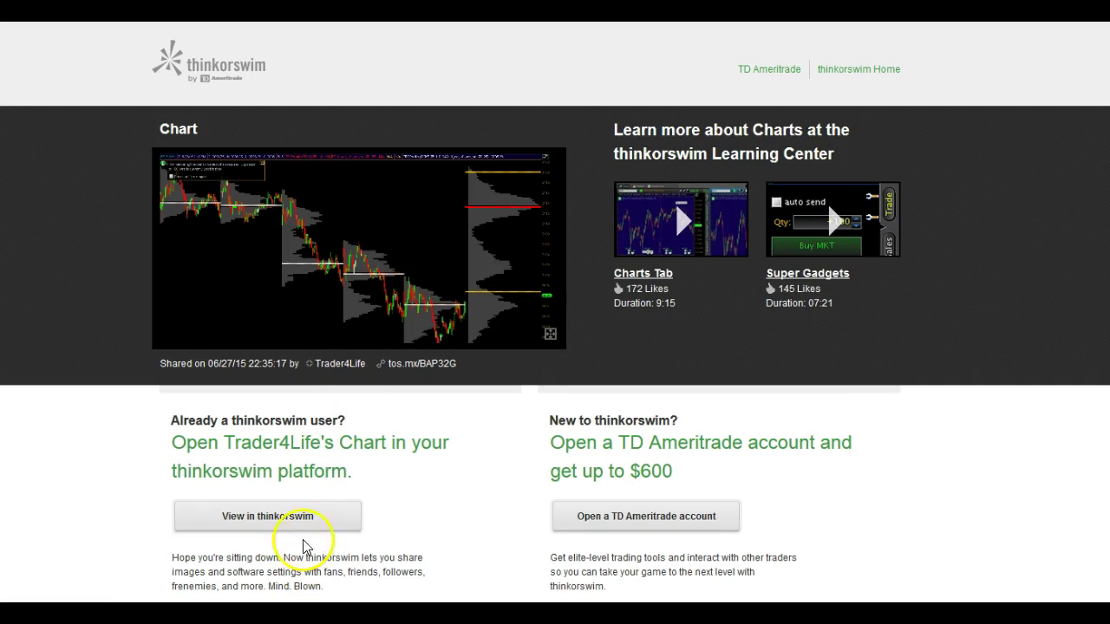
click(251, 519)
click(550, 380)
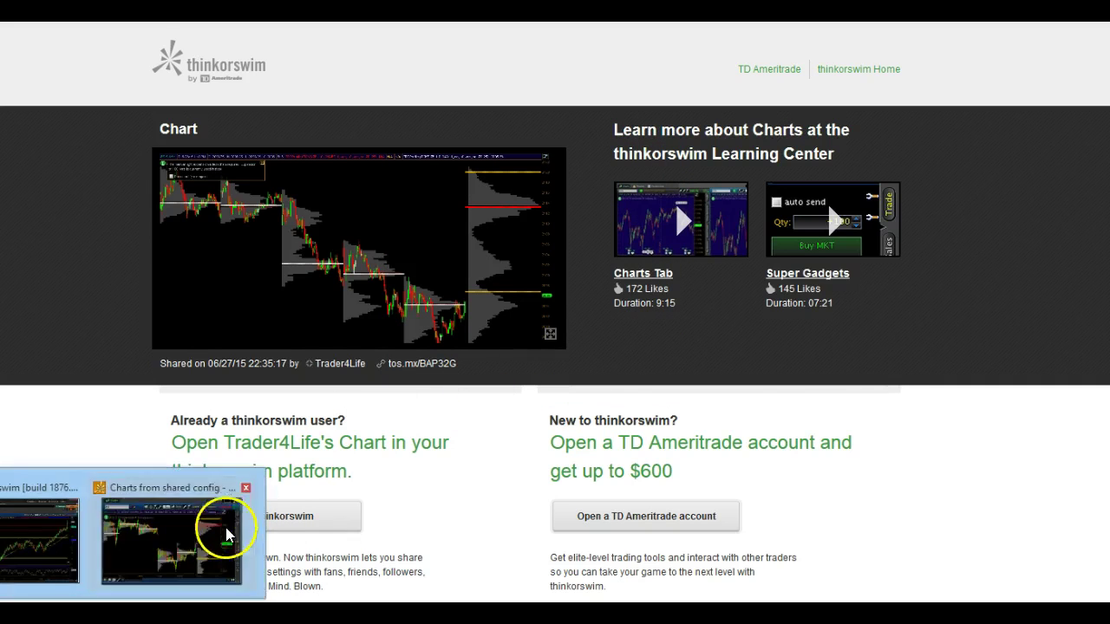
click(223, 533)
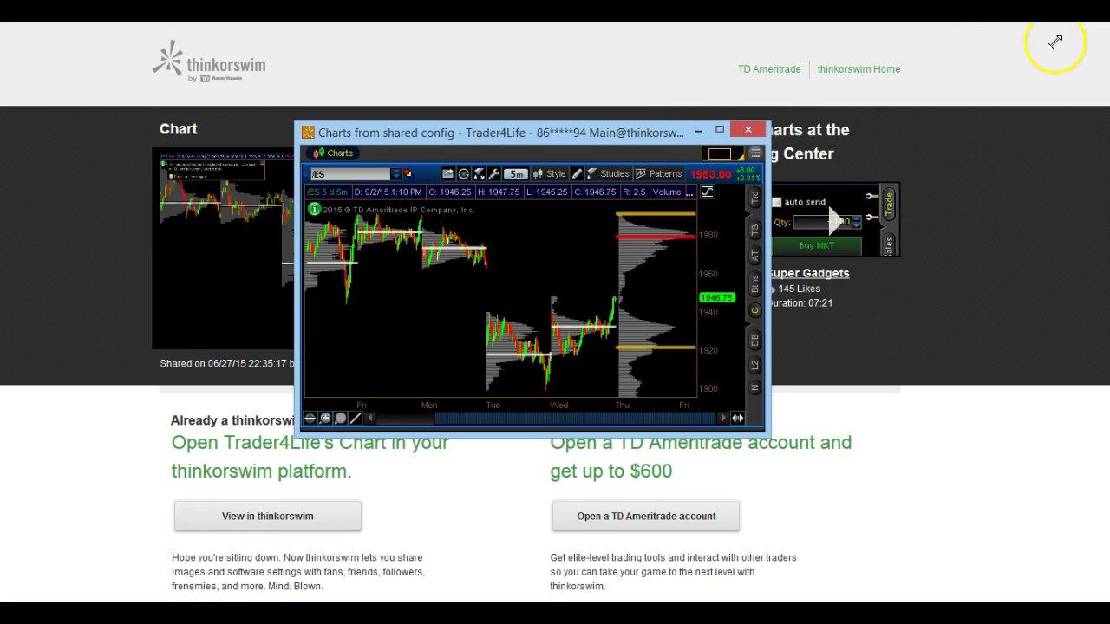
Step: Move and enlarge the shared chart window so that it fills nearly the whole screen
drag(768, 240, 1095, 158)
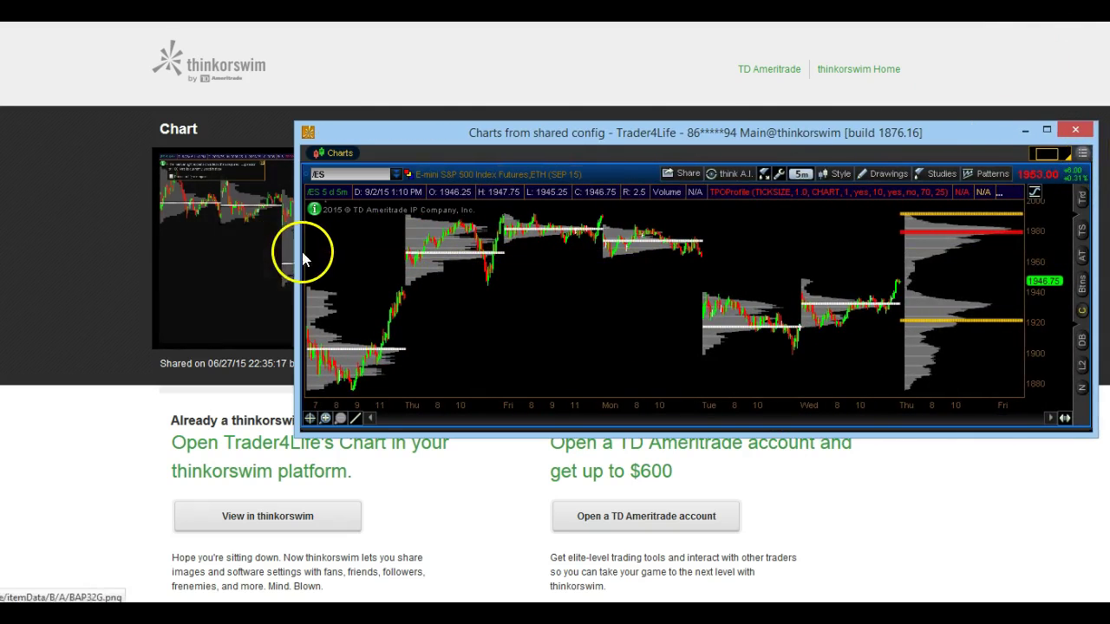
drag(292, 251, 16, 260)
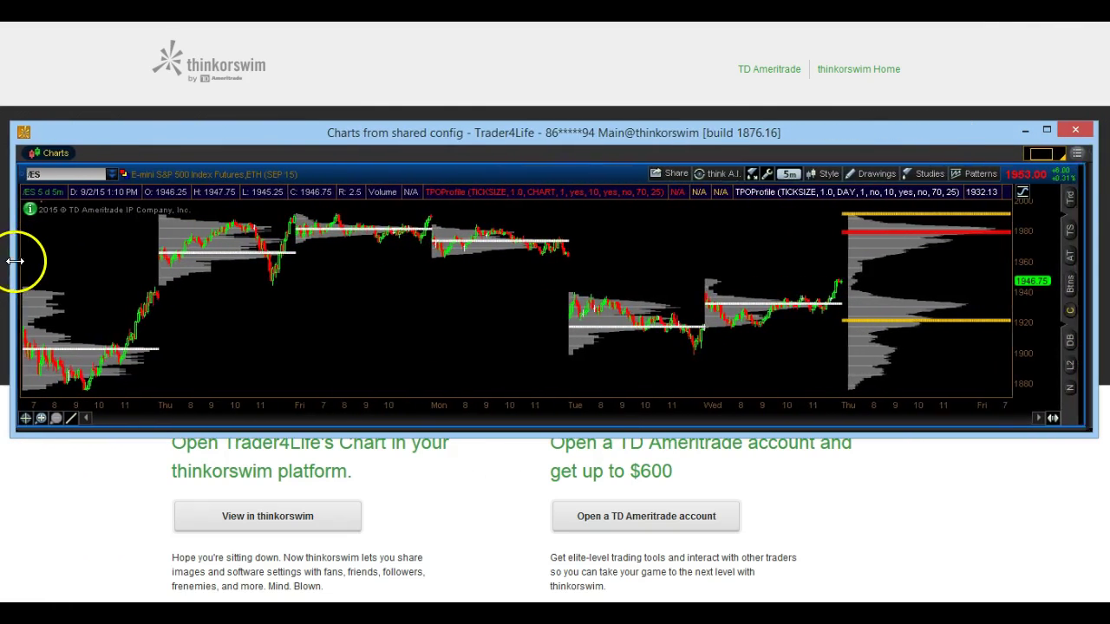
drag(439, 127, 433, 30)
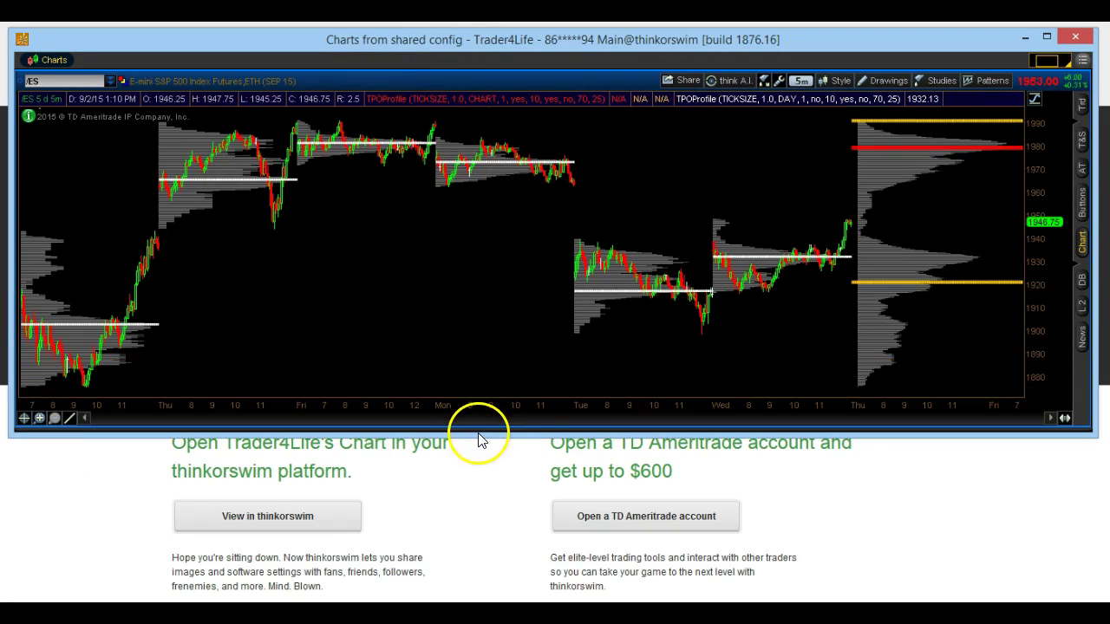
drag(478, 434, 463, 596)
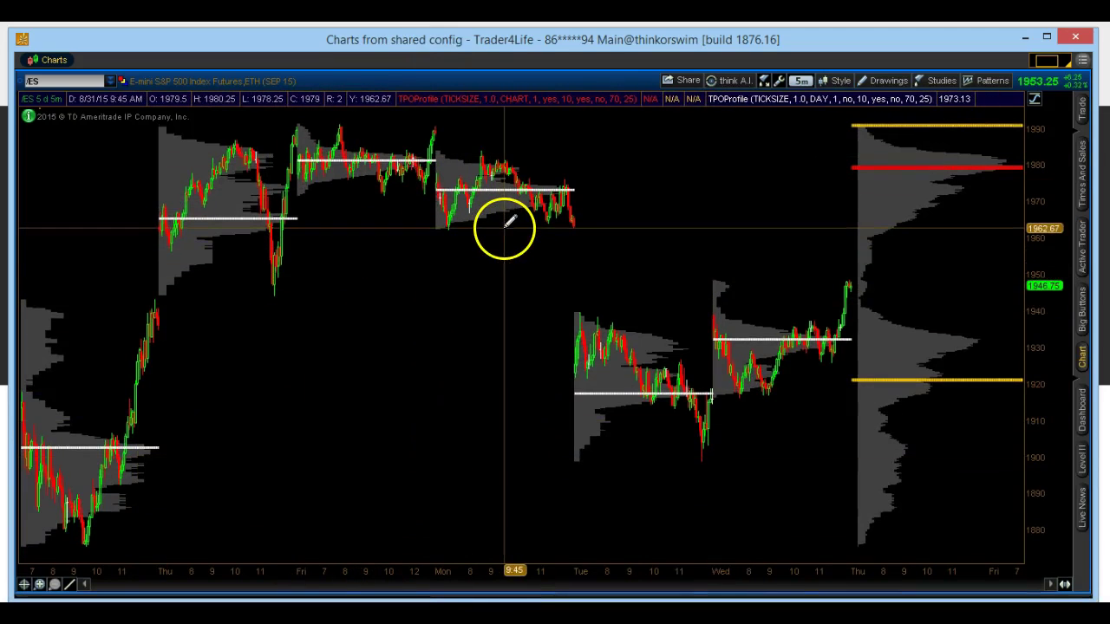
Step: View the shared chart's Save Style dialog with its option to include patterns and study set, and dismiss it without saving
click(834, 82)
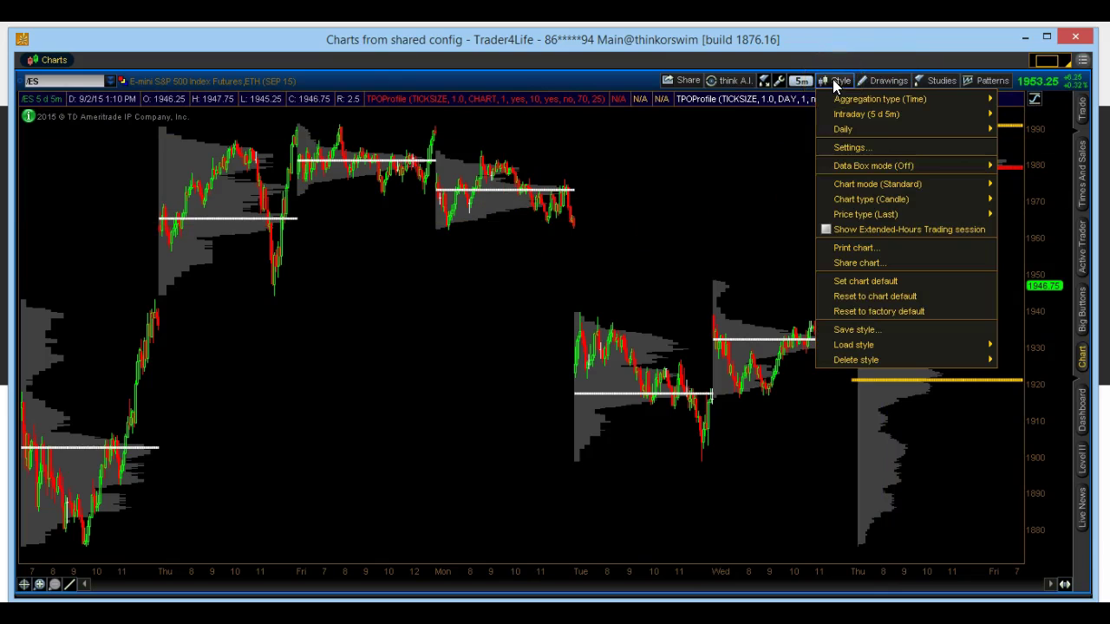
click(858, 330)
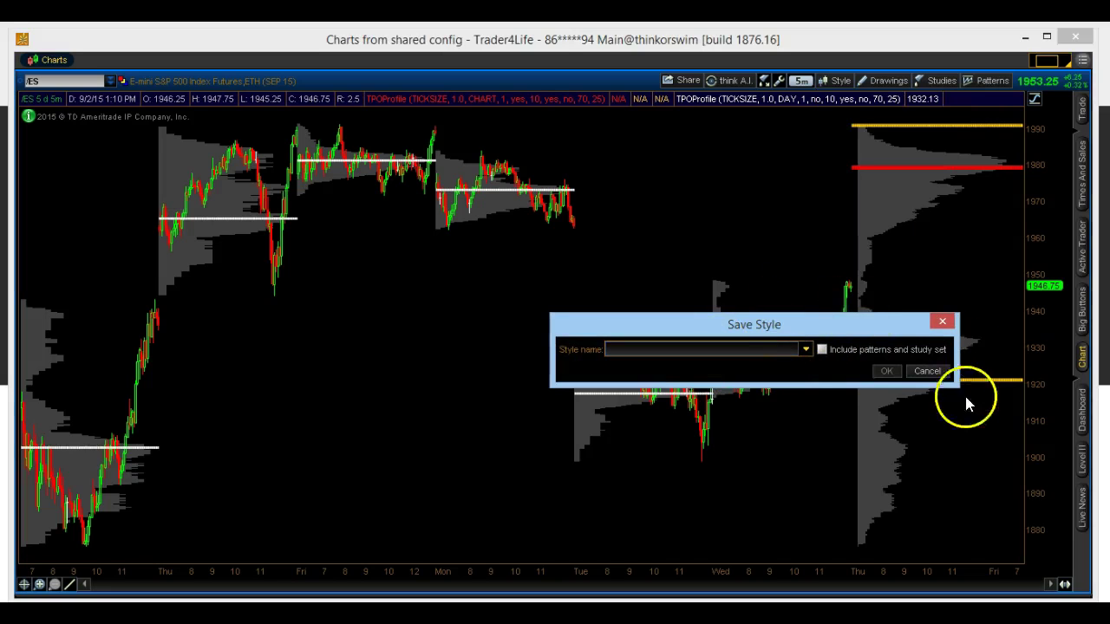
click(927, 371)
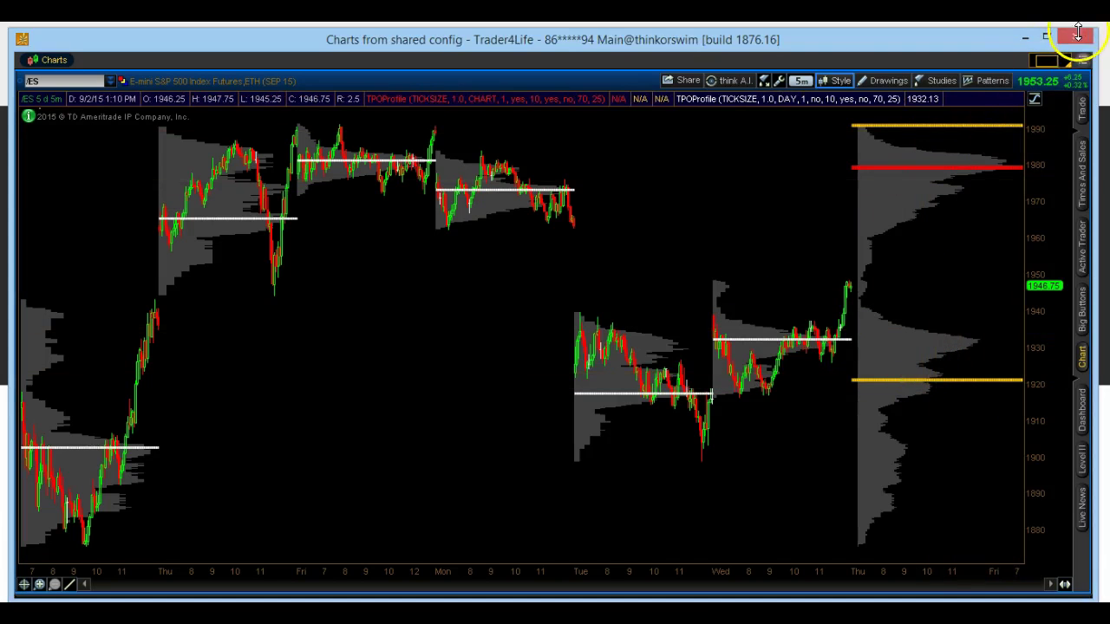
click(835, 81)
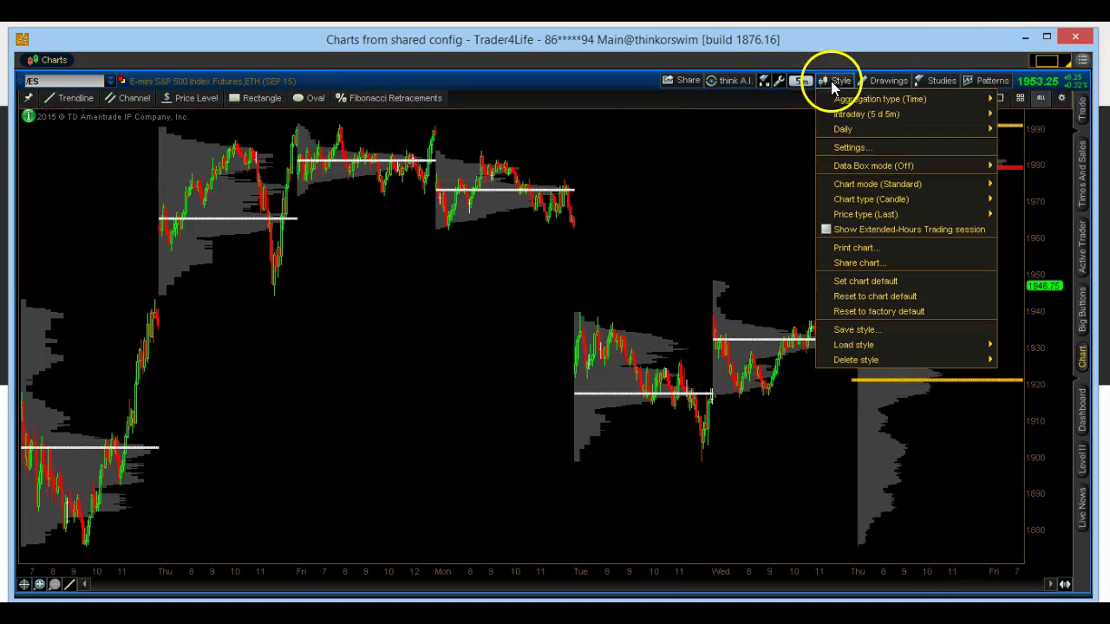
click(867, 330)
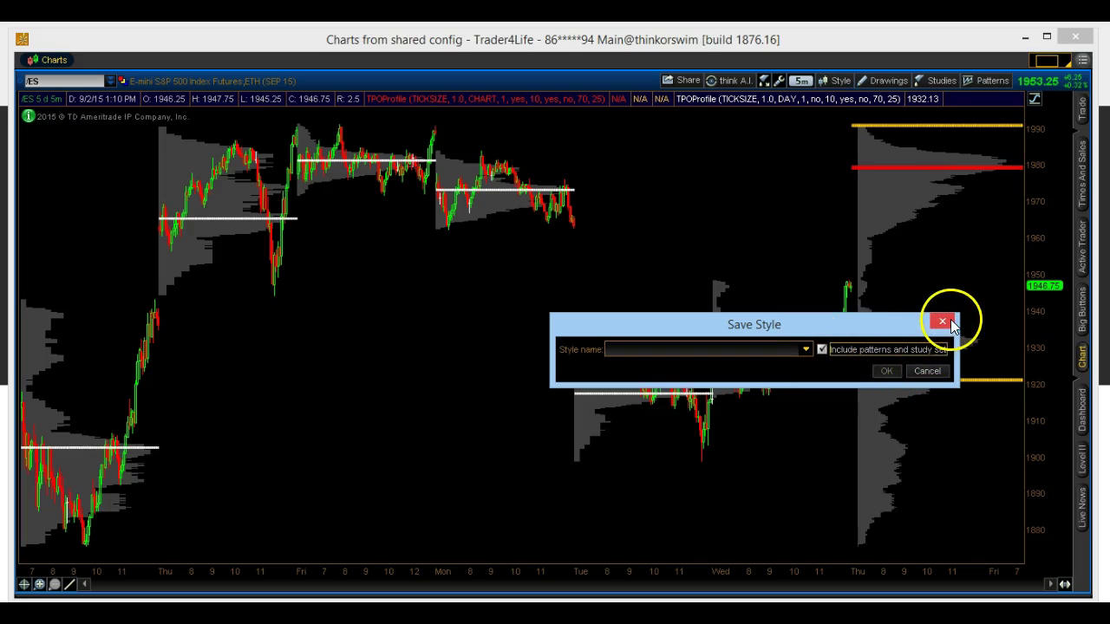
click(944, 323)
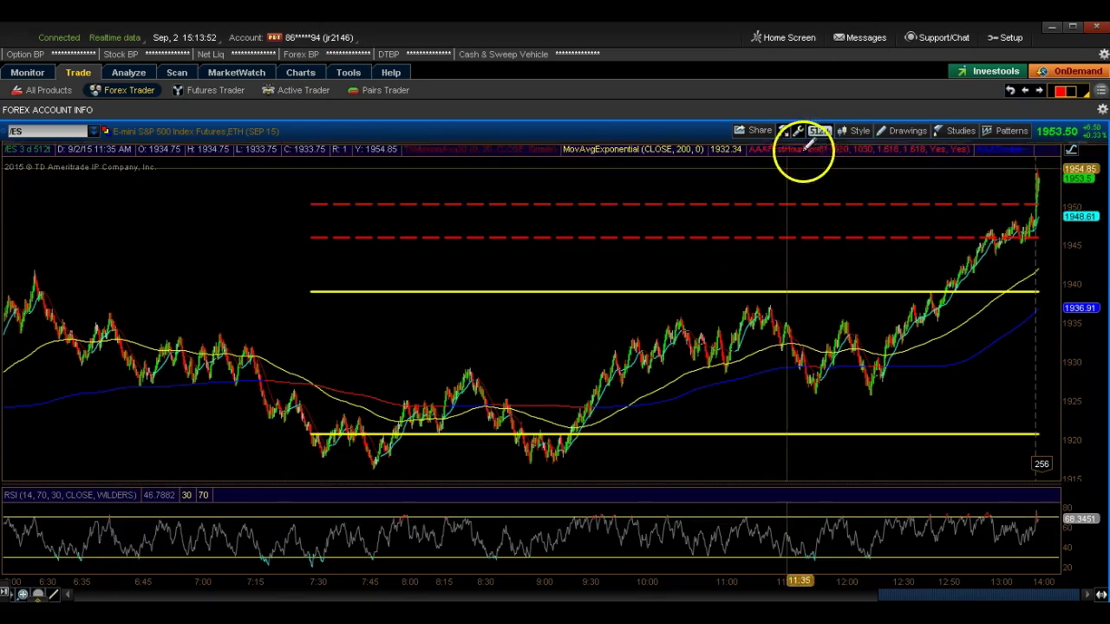
Step: Restore the main window's multi-panel layout and look through the charts on the Futures Trader, Active Trader and Pairs Trader pages
click(1012, 90)
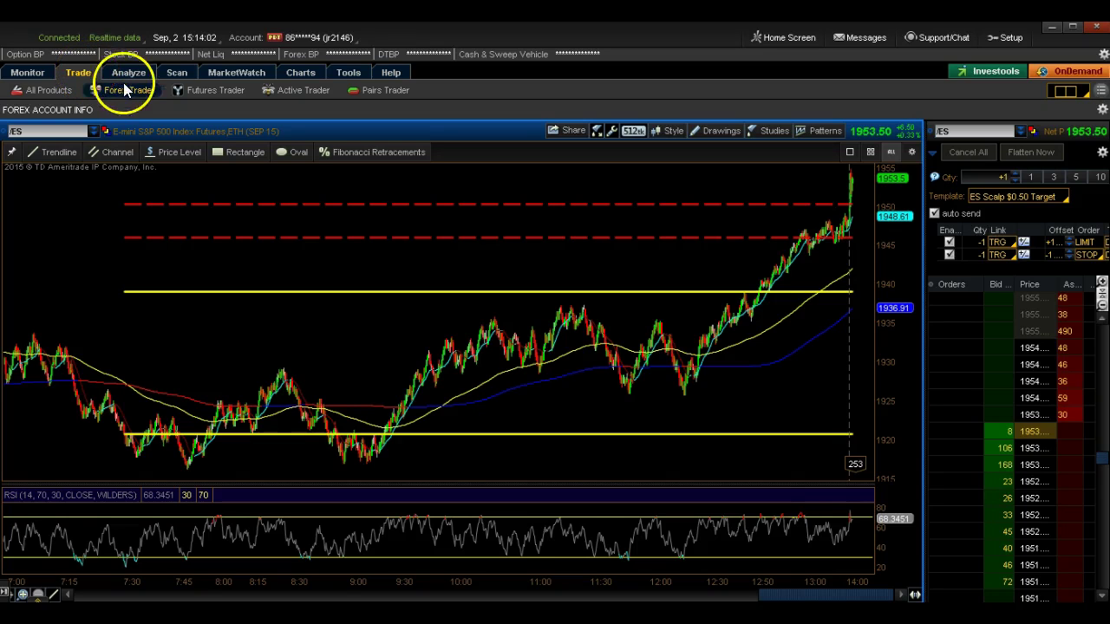
click(212, 89)
click(310, 90)
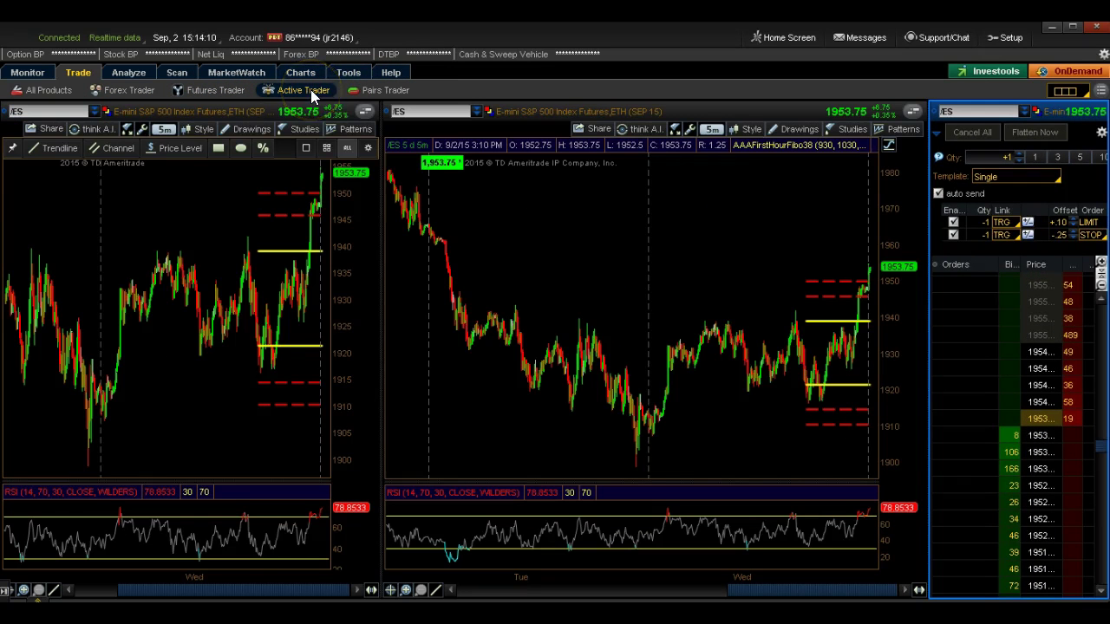
click(375, 91)
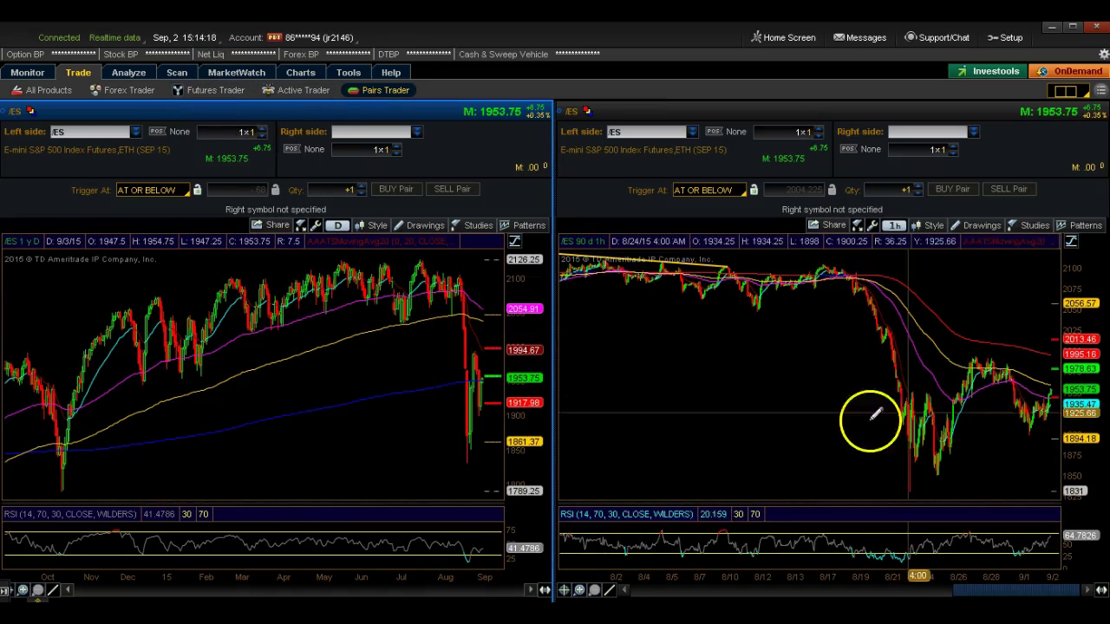
click(217, 91)
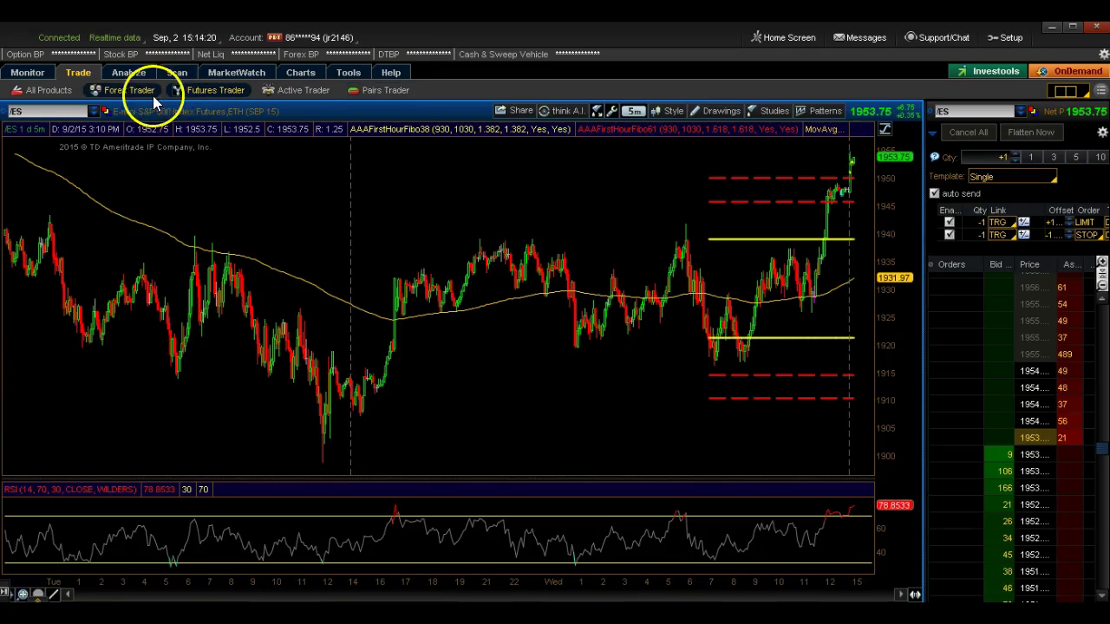
Step: Look at the main charts page and open the Flexible Grid to view its chart layout
click(309, 77)
click(39, 90)
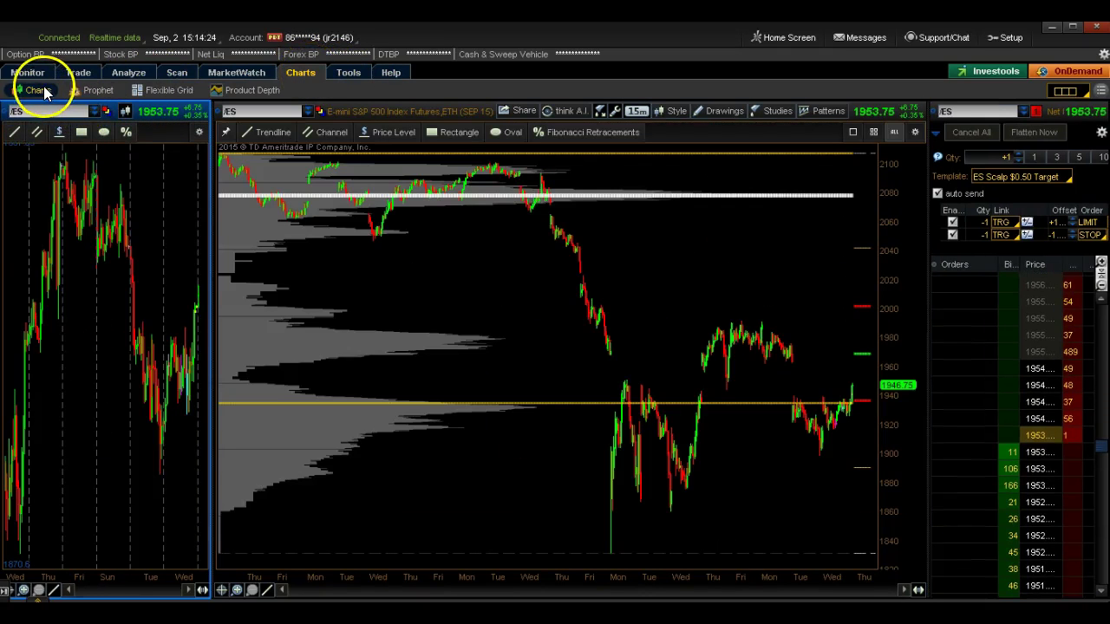
click(169, 90)
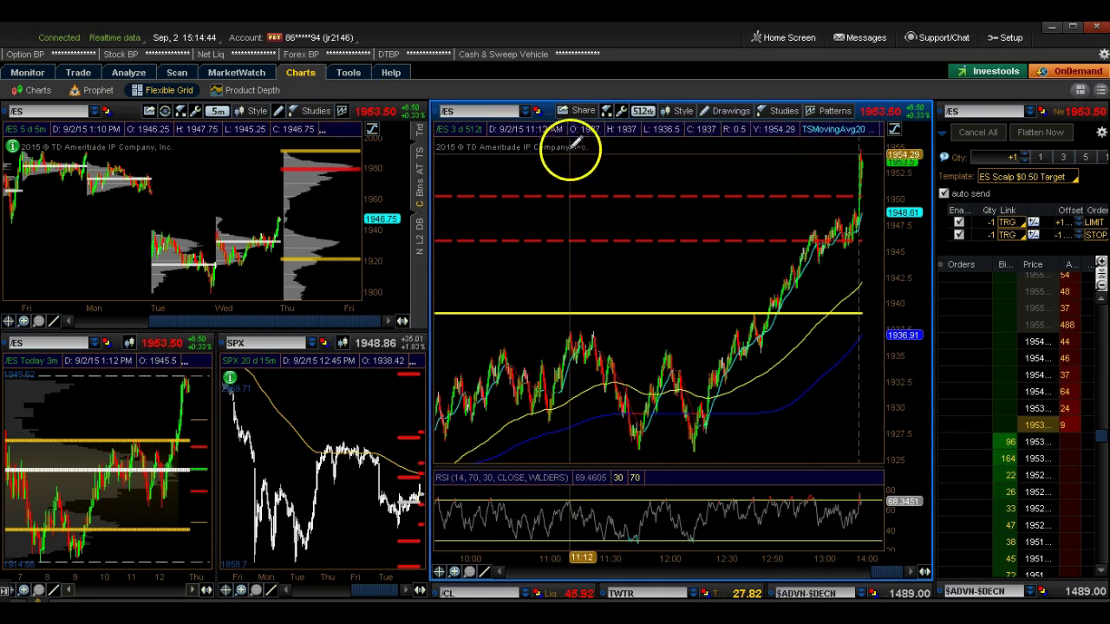
Step: Maximize the /ES Active Trader gadget so its price ladder fills the Flexible Grid
click(27, 72)
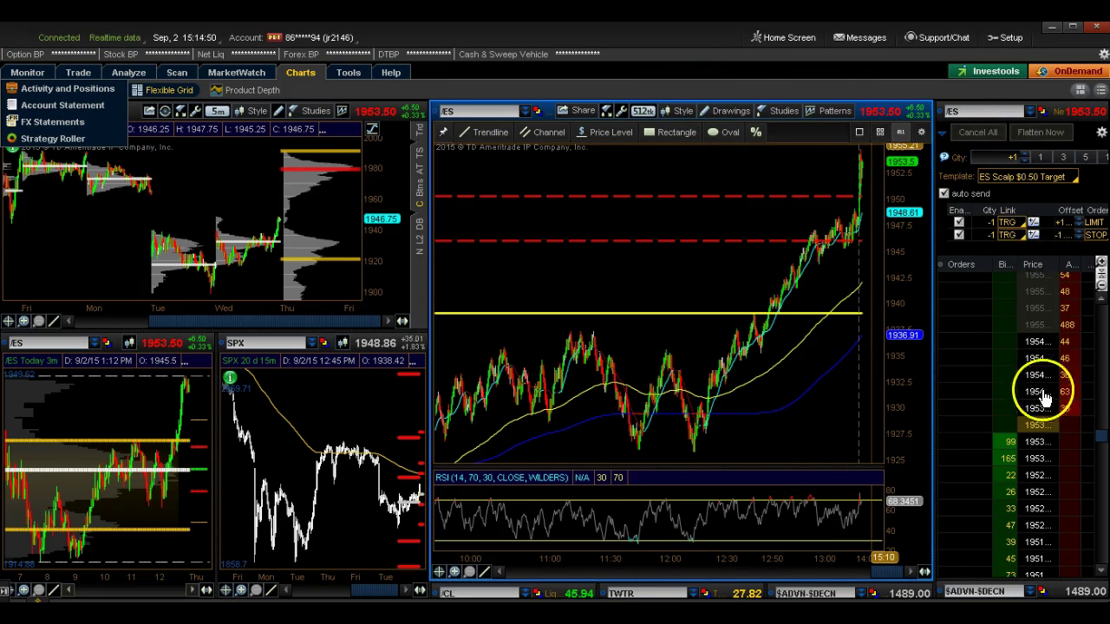
click(1054, 116)
click(1056, 112)
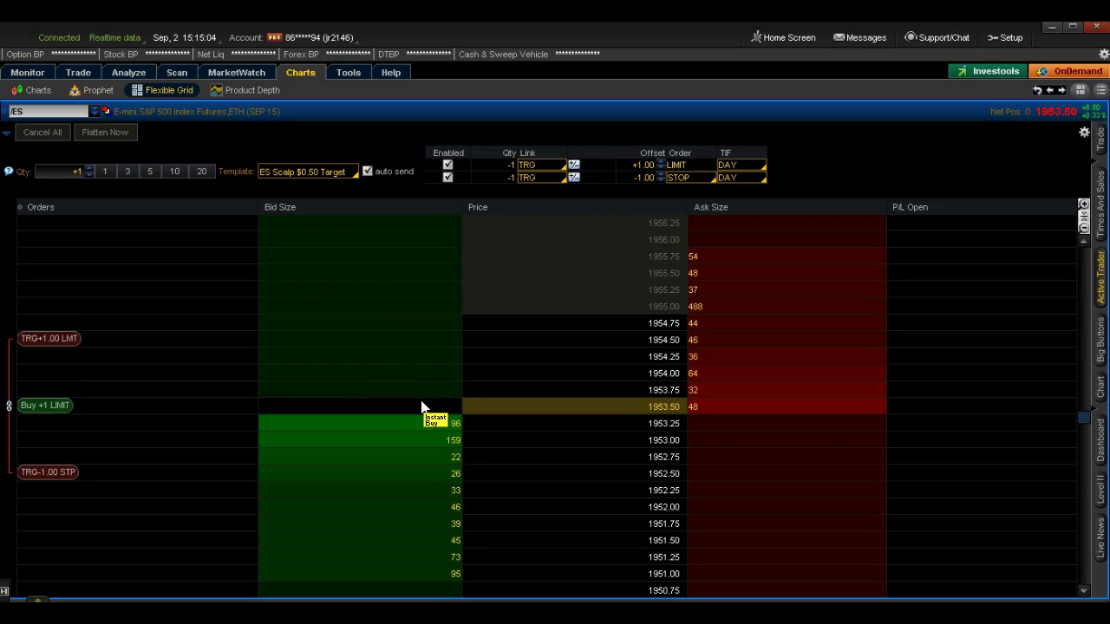
Step: Place a +1 /ES buy limit order at 1947.00 using the ES Scalp $0.50 Target template with its attached bracket
scroll(408, 395, down, 4)
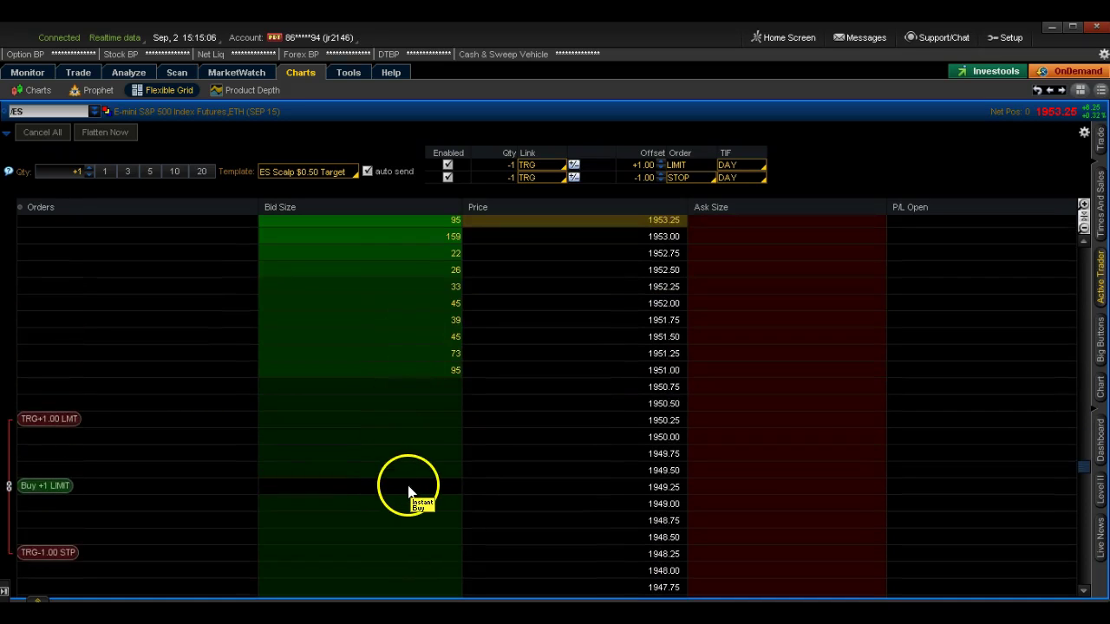
scroll(460, 520, down, 2)
click(466, 541)
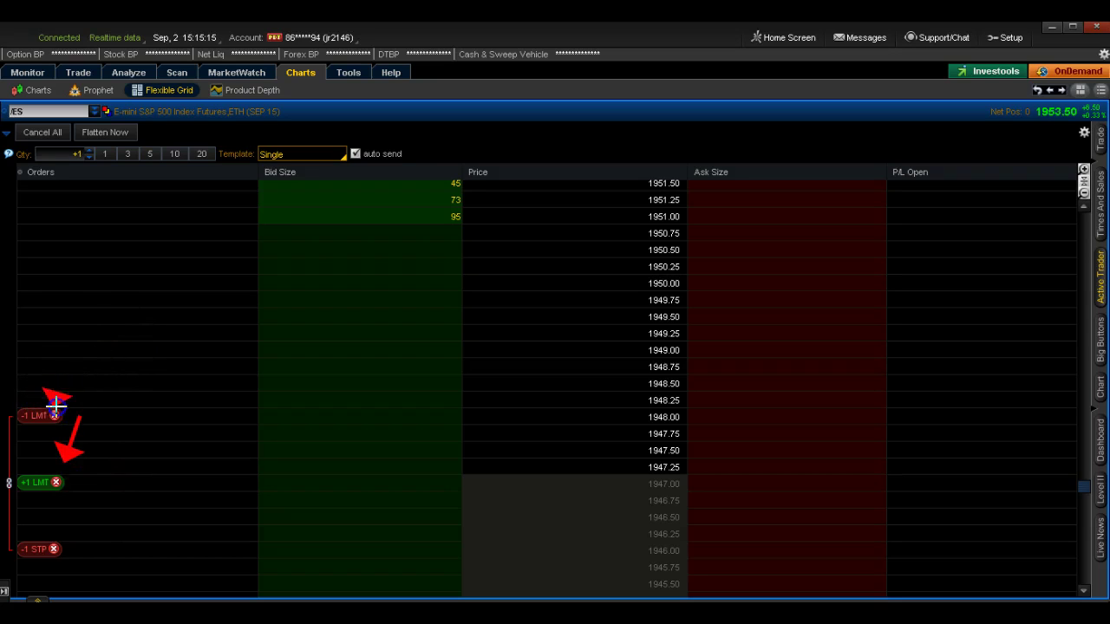
click(55, 434)
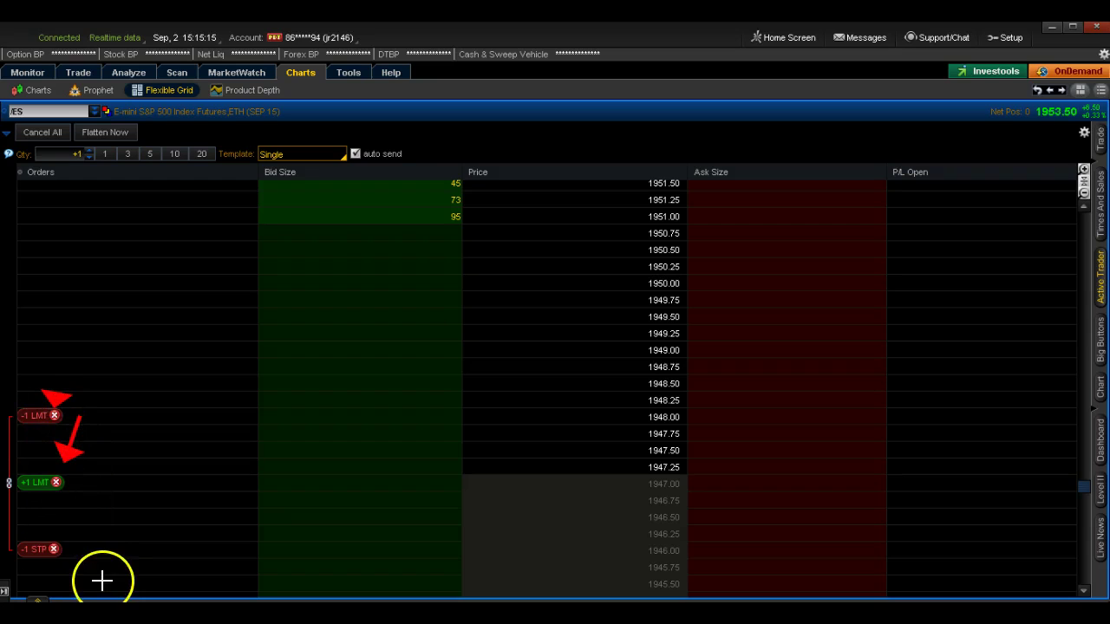
drag(120, 587, 74, 559)
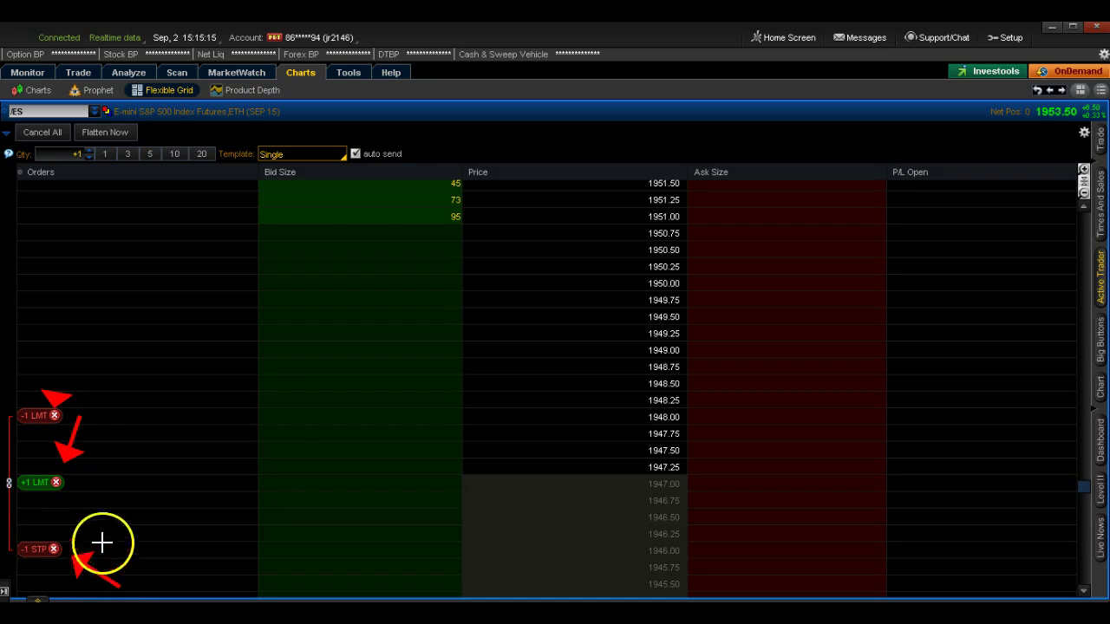
click(634, 36)
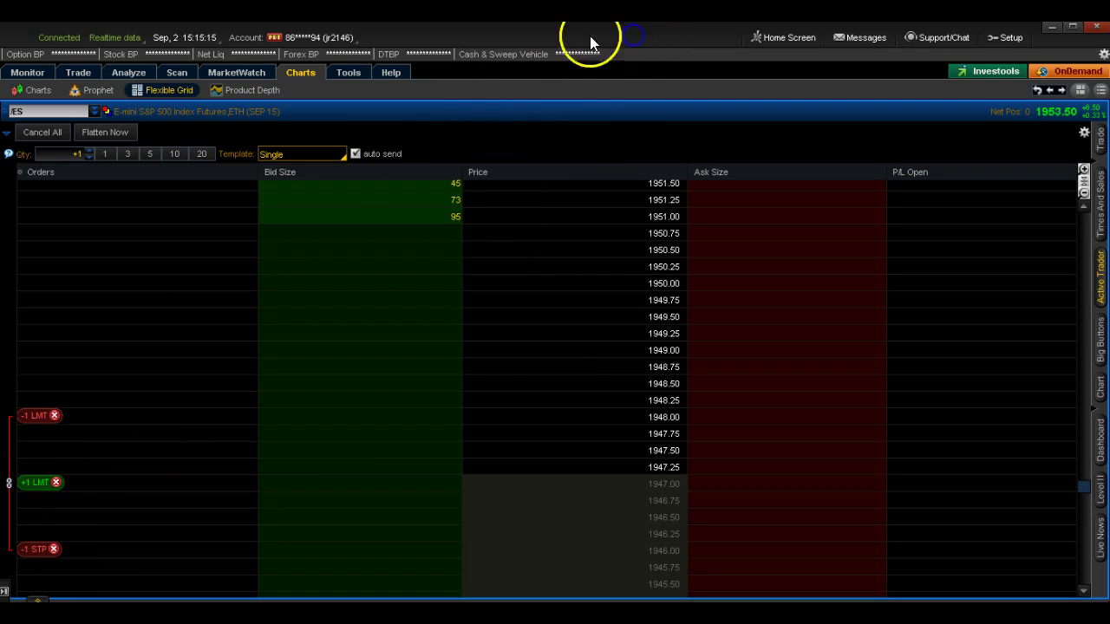
click(469, 35)
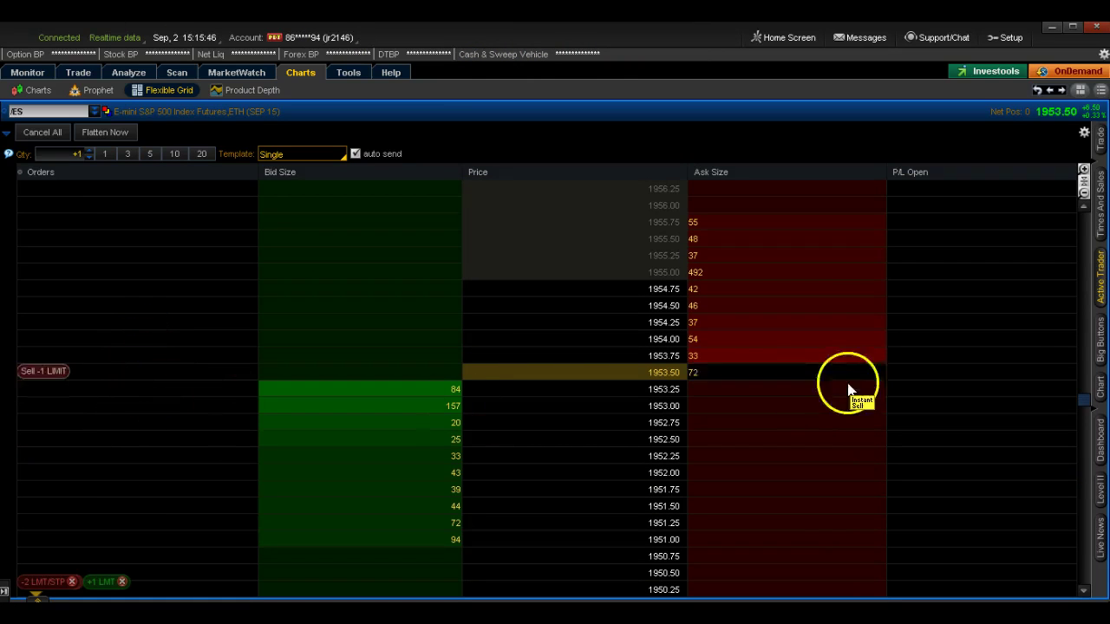
Step: Cancel the working 1947.00 buy order with its bracket and dismiss the cancellation notifications
scroll(540, 322, down, 9)
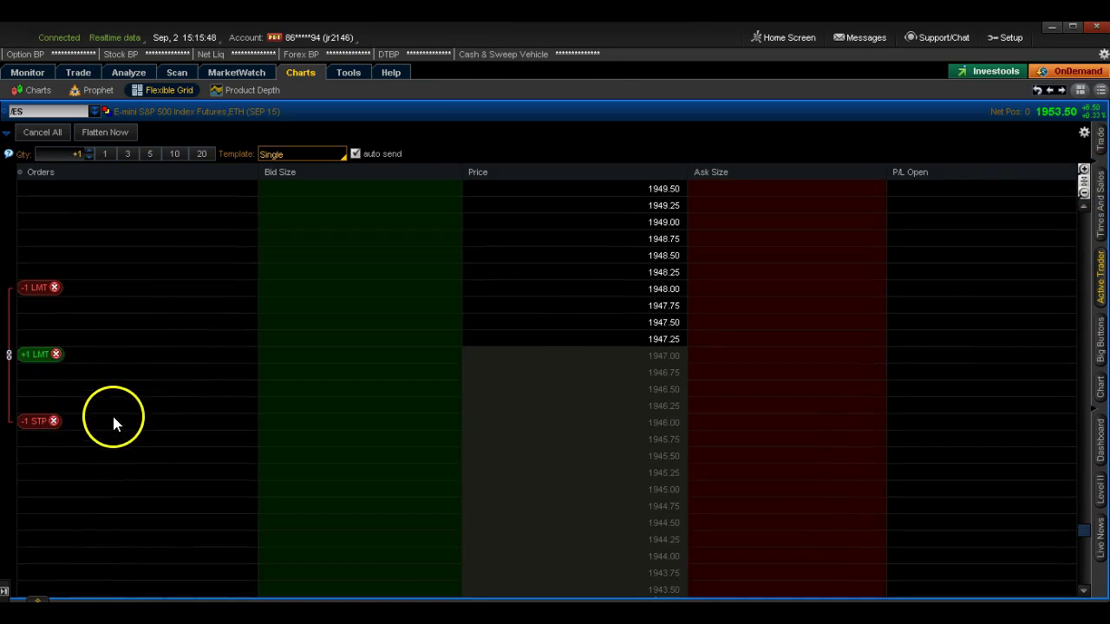
click(55, 353)
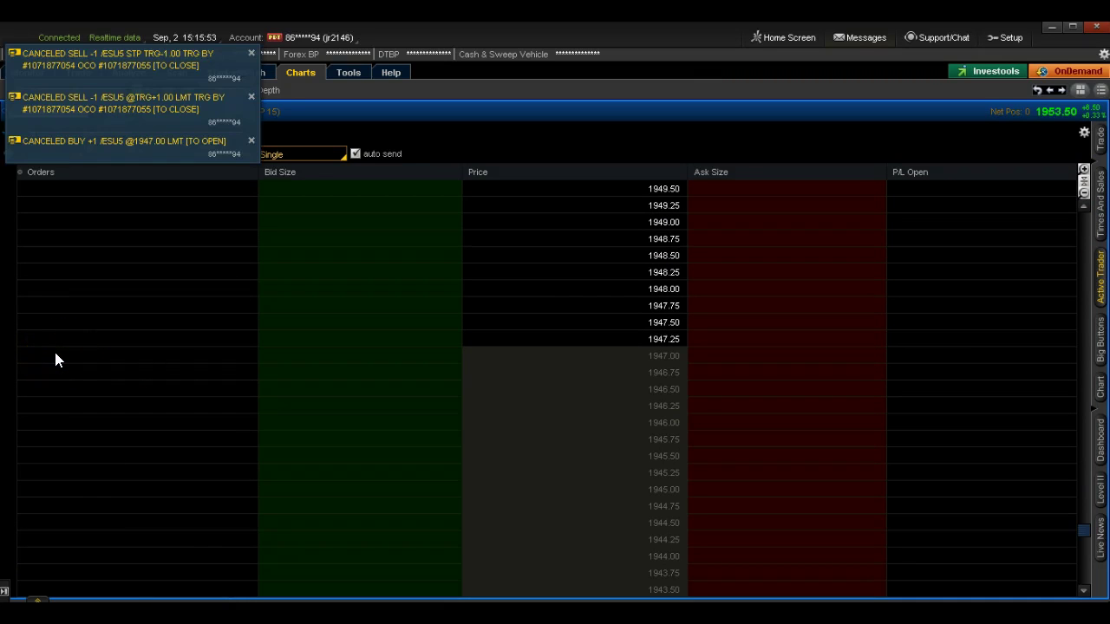
click(251, 53)
click(251, 54)
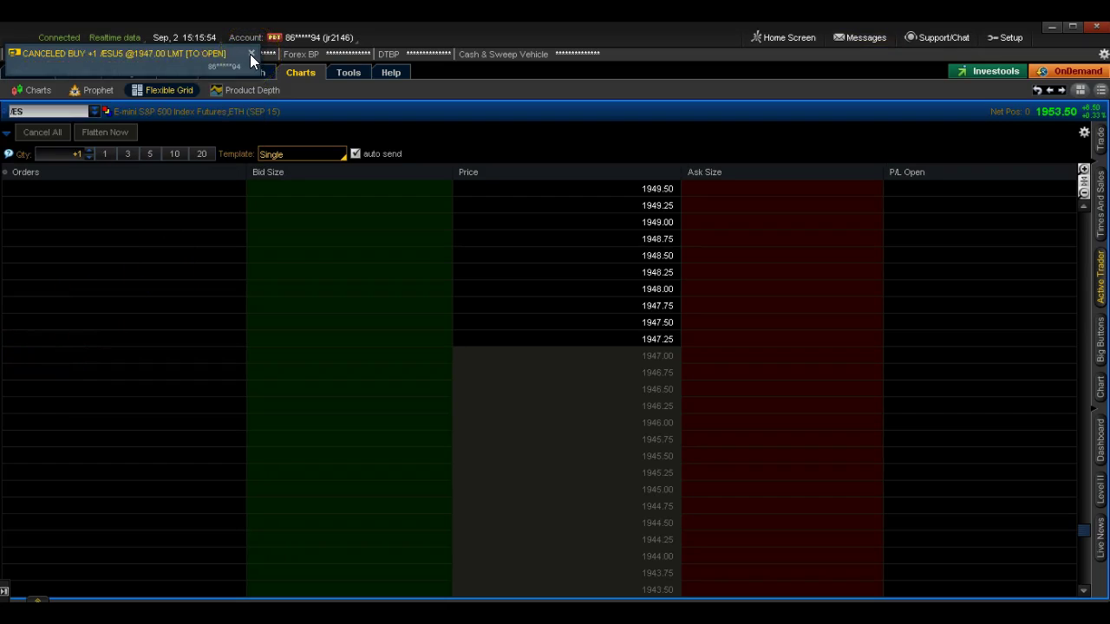
click(250, 53)
Step: Choose the ES Zone $2.00 2 X 3 template and place a +1 /ES buy limit order at 1944.50
click(304, 154)
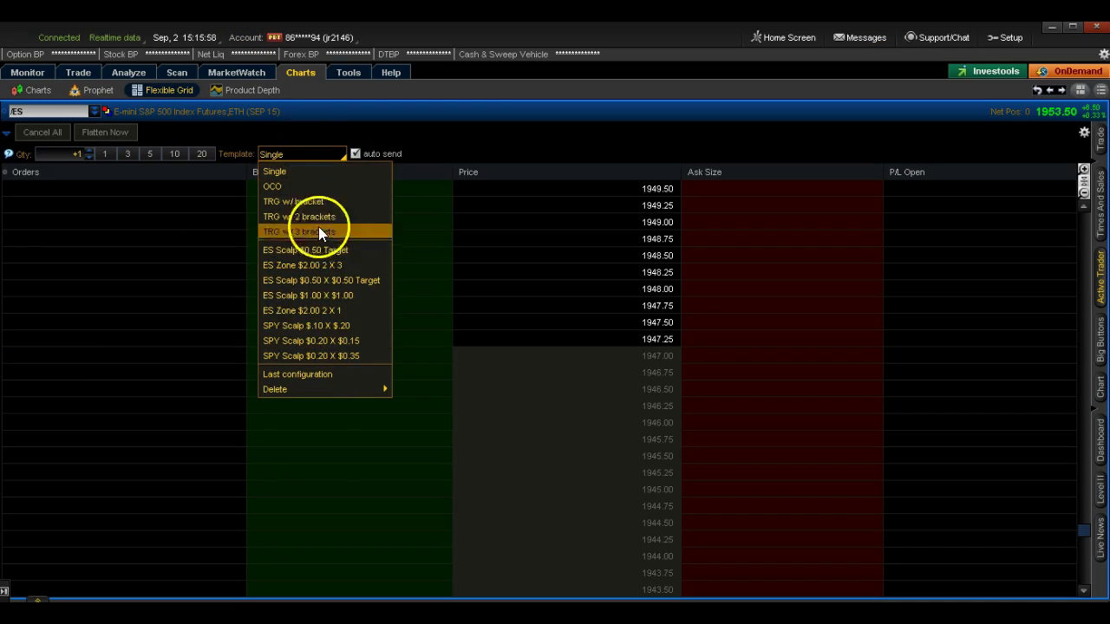
click(277, 265)
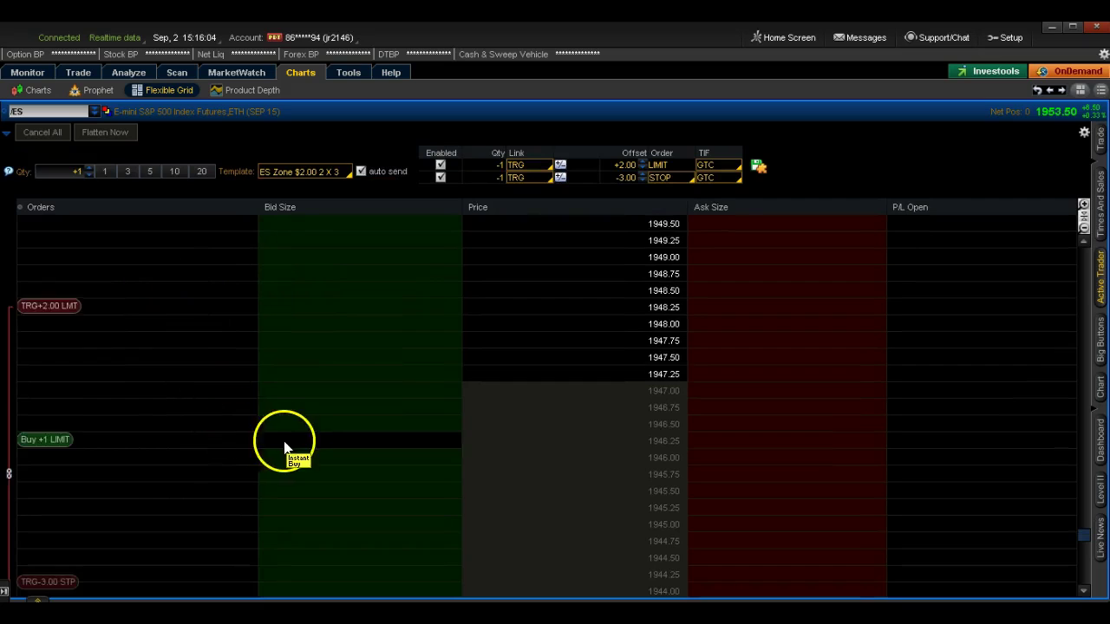
scroll(228, 408, down, 4)
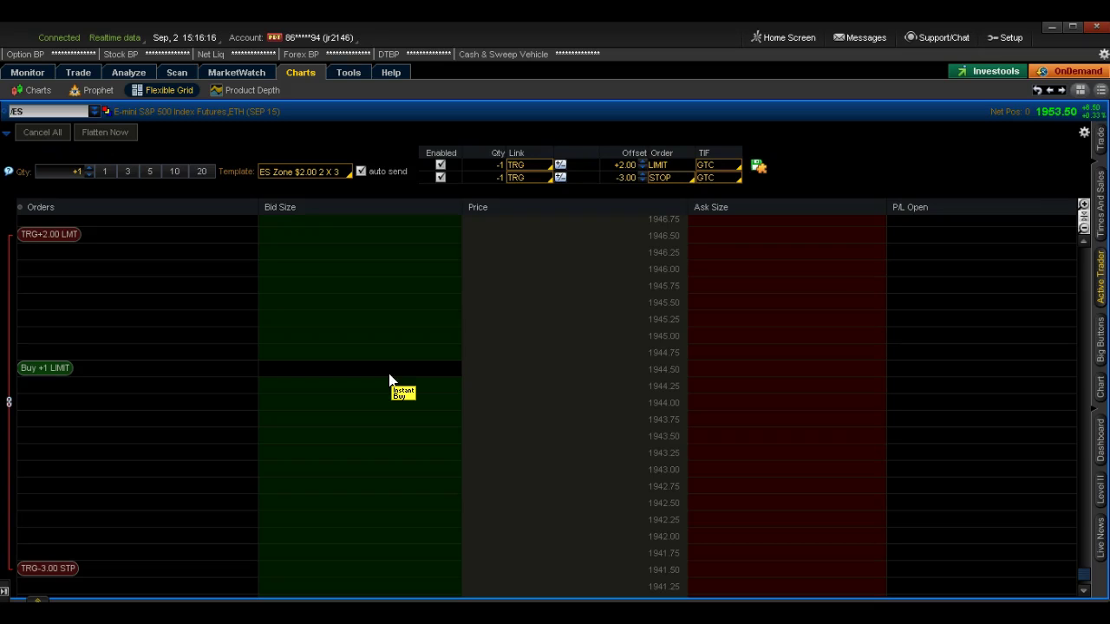
click(389, 380)
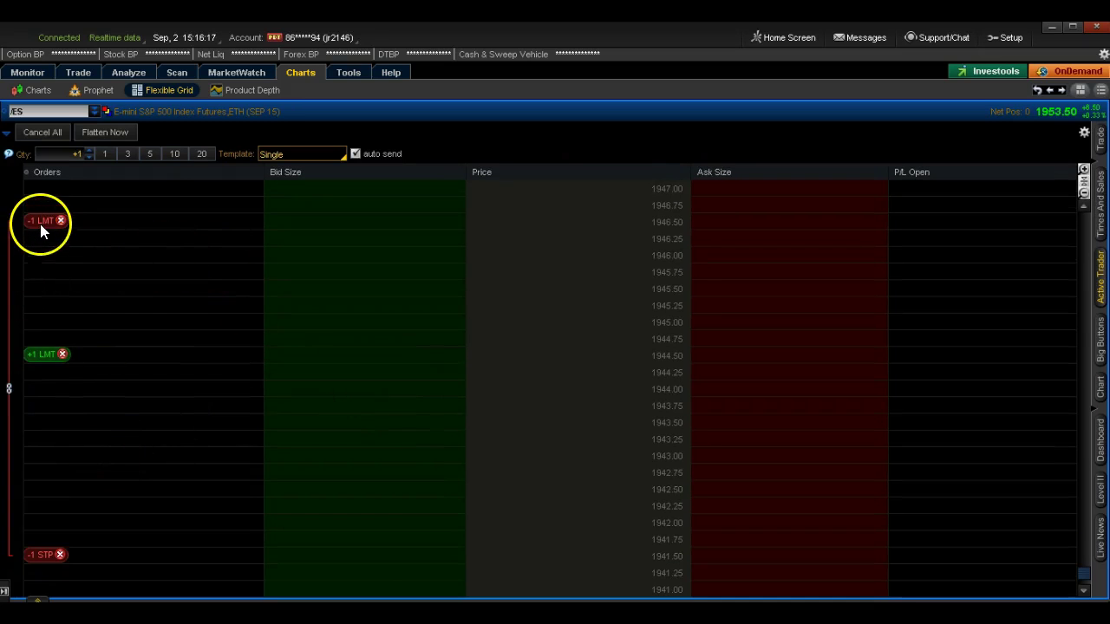
Step: Move the bracket's profit target to 1945.75 and its stop to 1943.25 on the price ladder
drag(41, 222, 48, 271)
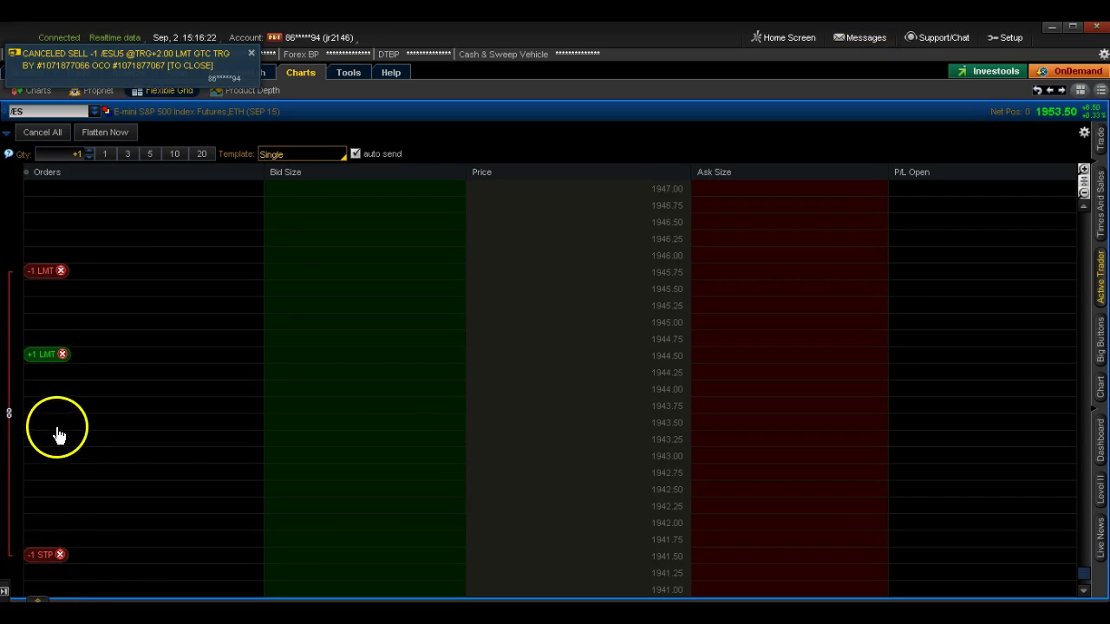
drag(47, 555, 53, 438)
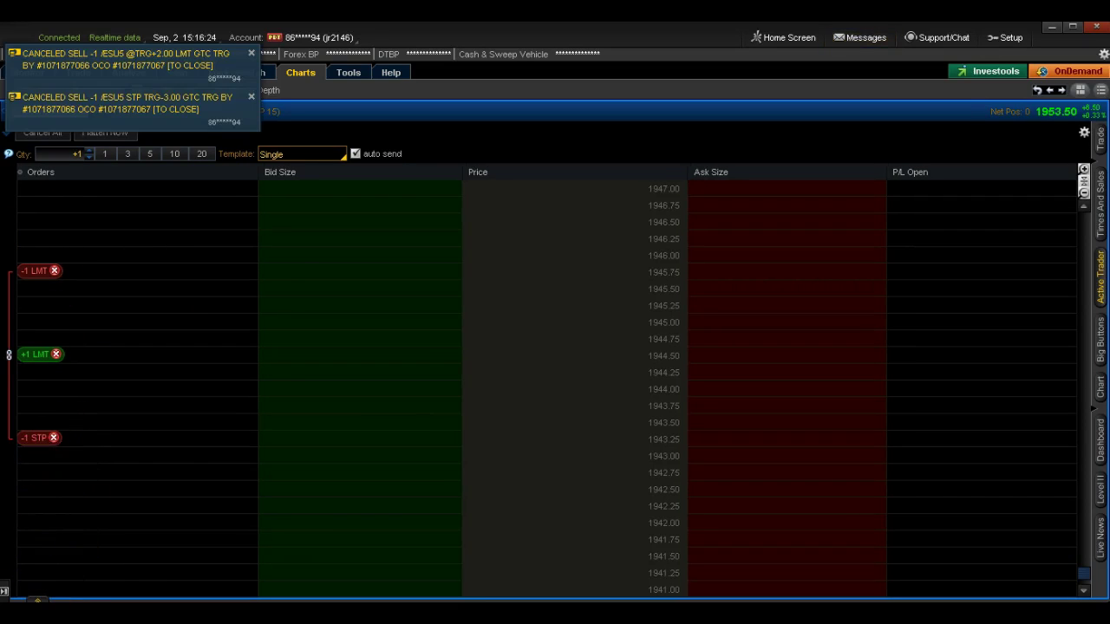
click(311, 556)
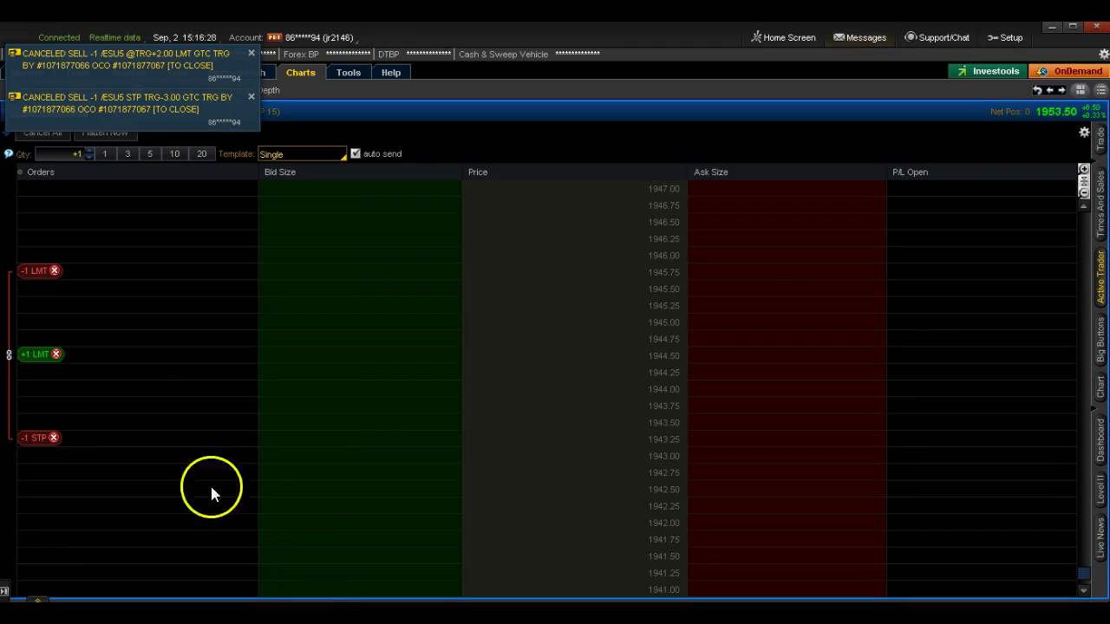
Step: Cancel the 1944.50 buy order with its adjusted bracket and dismiss the cancellation notifications
click(55, 354)
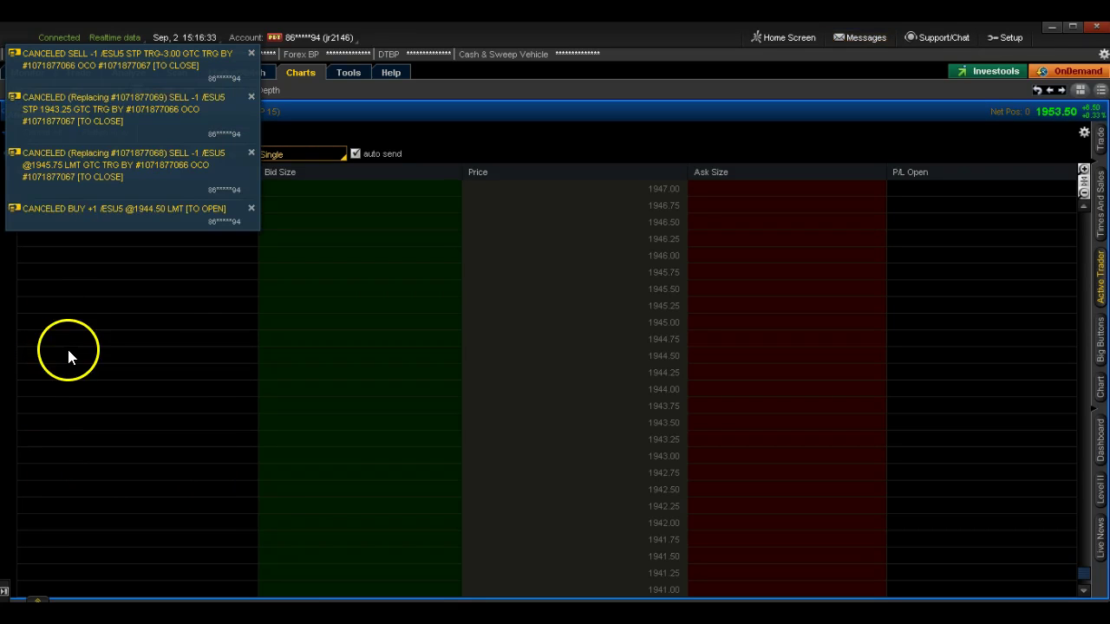
click(250, 53)
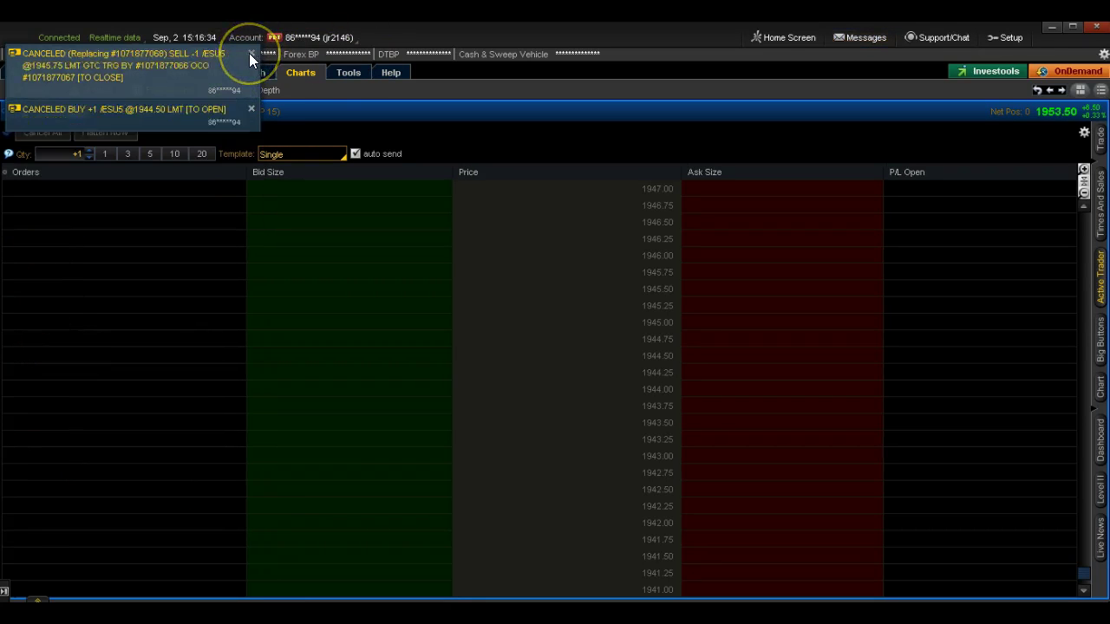
Step: Choose the TRG w/ bracket template and set its limit offset to +2.00 and stop offset to -2.00
click(320, 156)
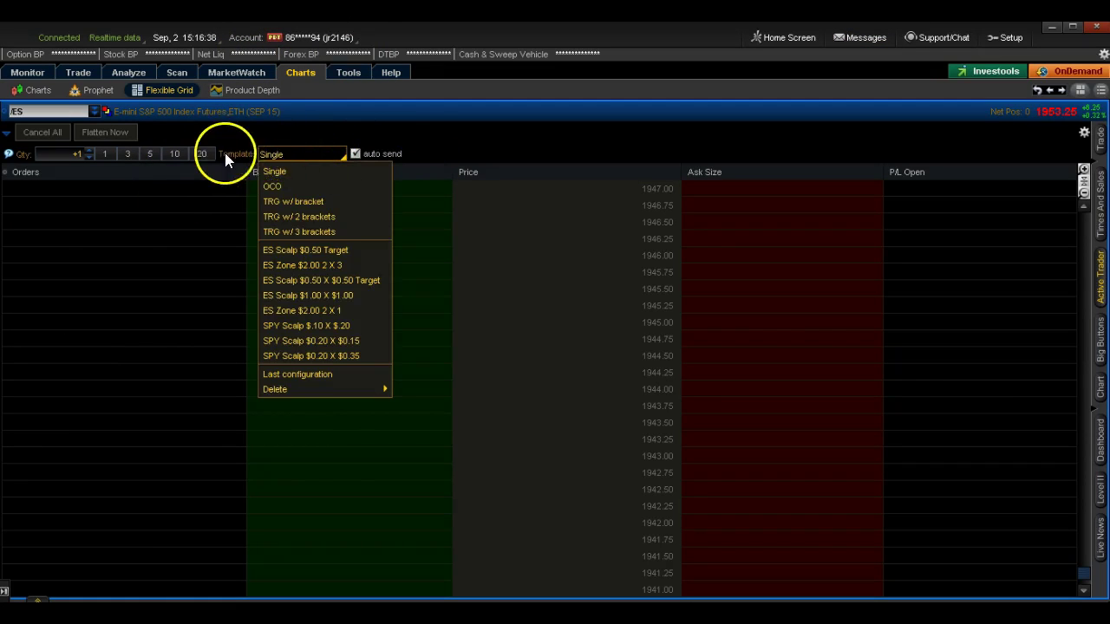
click(268, 202)
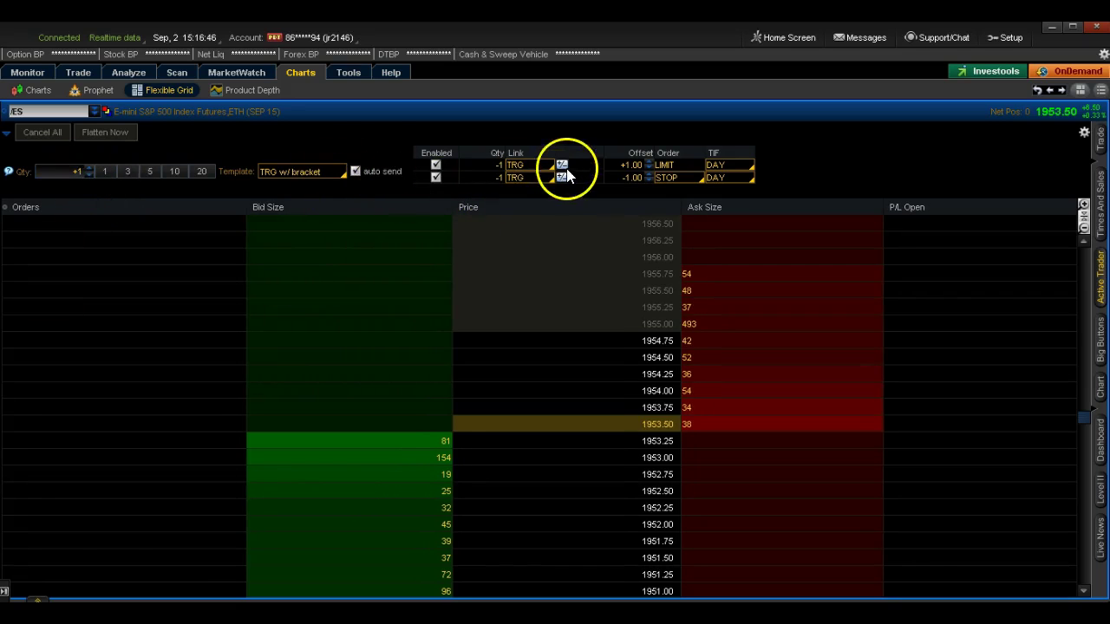
click(649, 163)
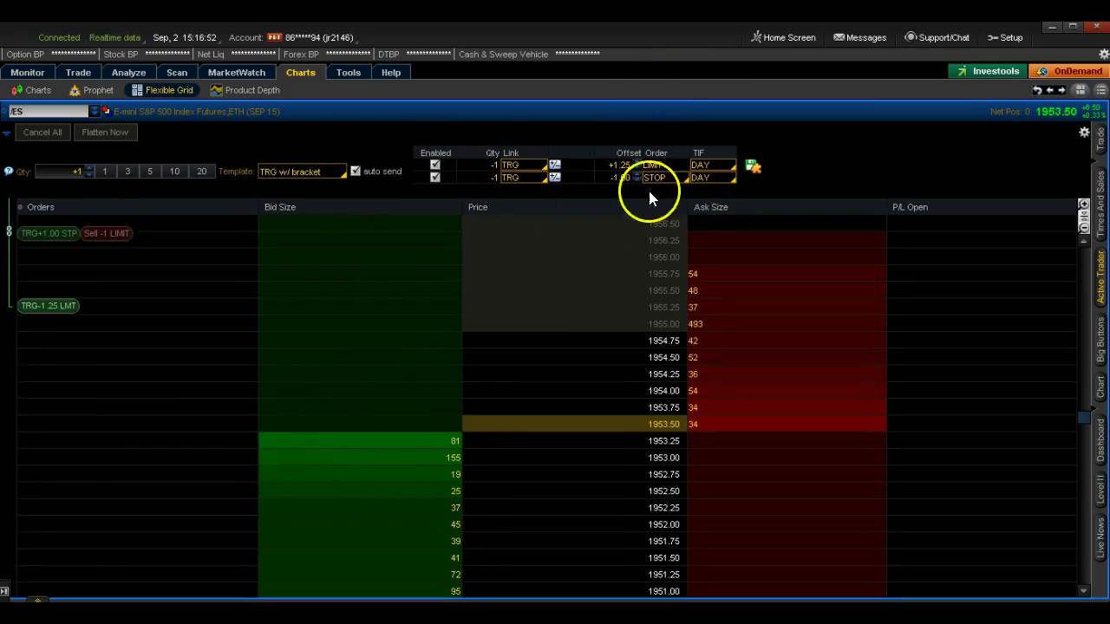
click(637, 162)
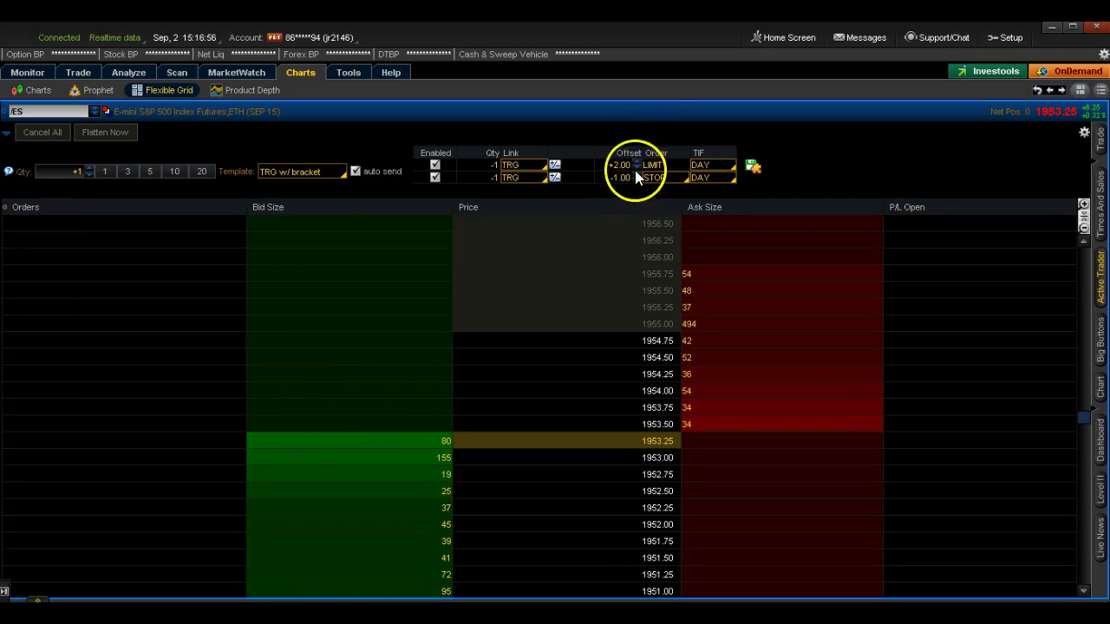
click(637, 179)
click(638, 179)
click(637, 180)
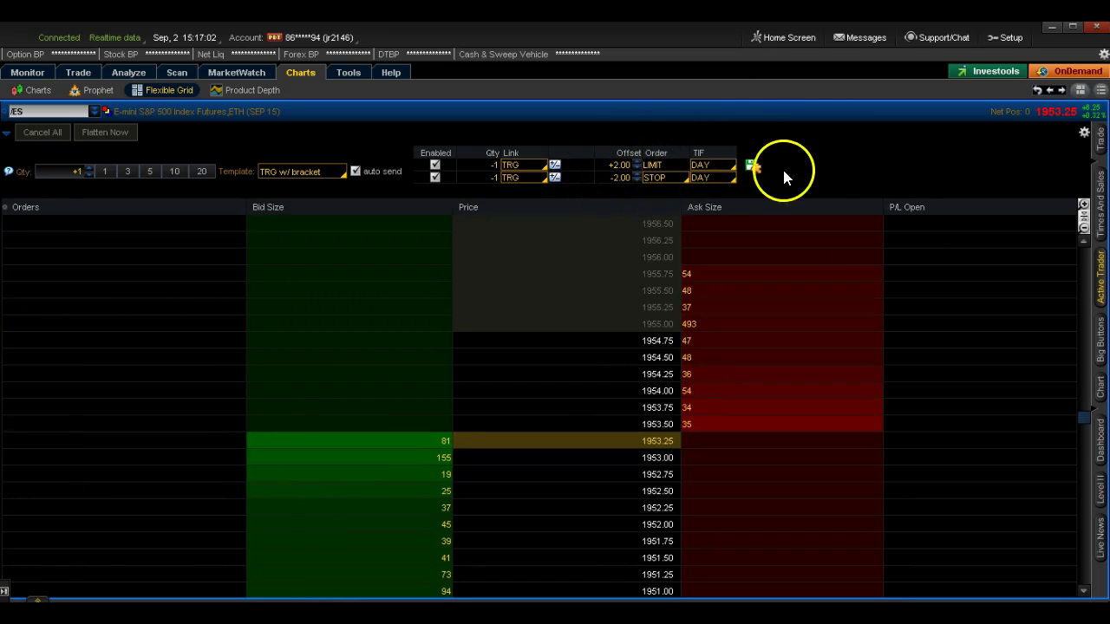
Step: View the naming dialog for saving the single-bracket template and dismiss it without saving
click(752, 168)
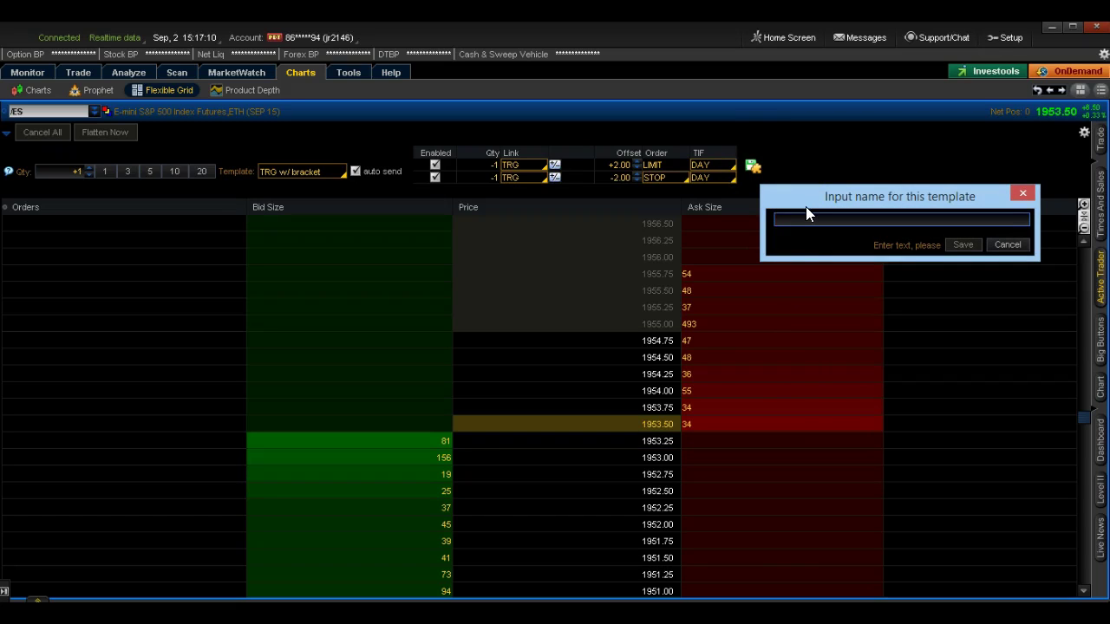
click(1021, 194)
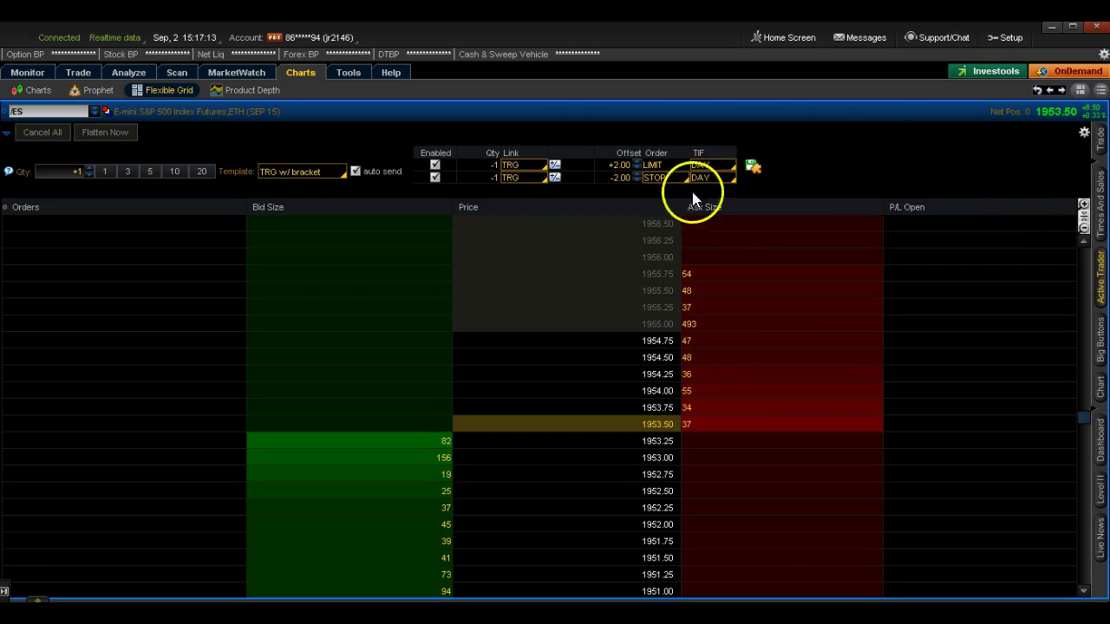
Step: Choose the TRG w/ 2 brackets template, with the order quantity at 2 and the first bracket's stop offset at -2.00
click(343, 173)
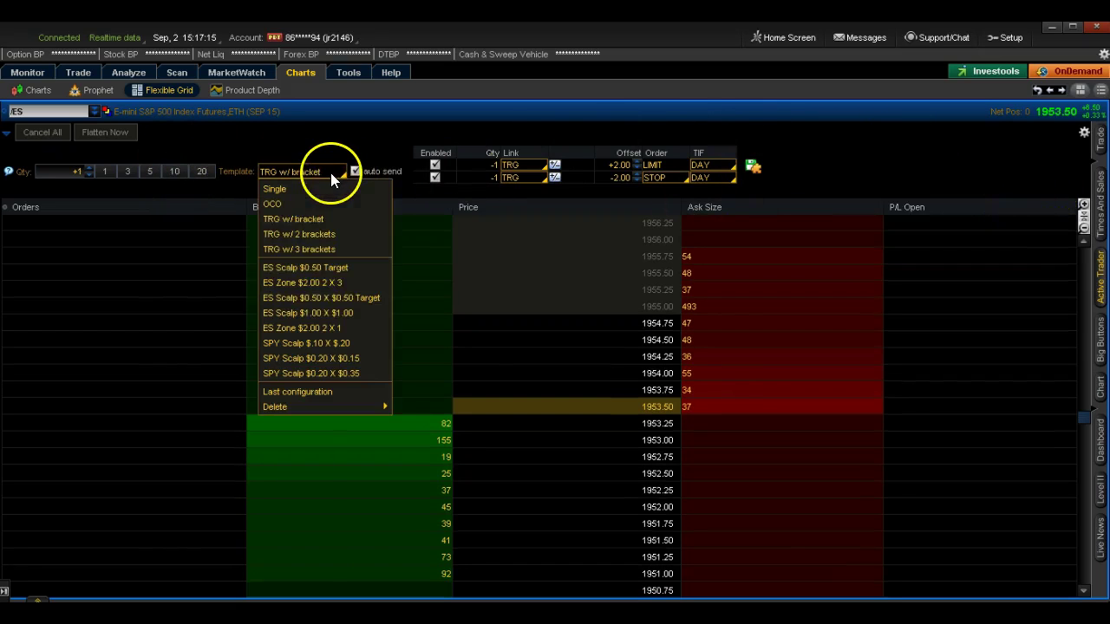
click(309, 236)
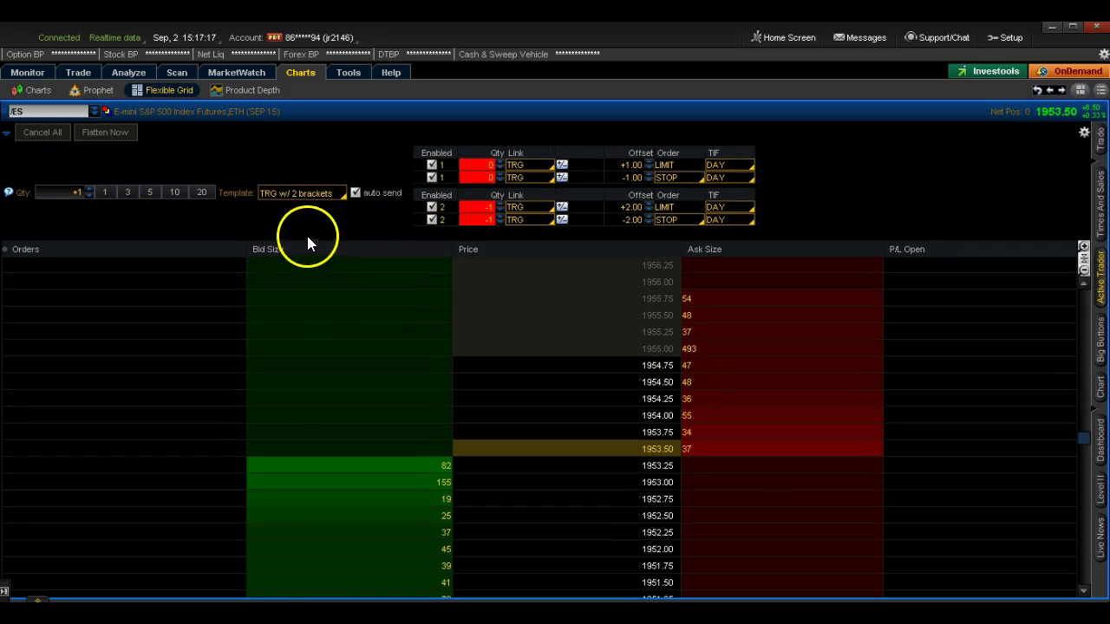
click(126, 192)
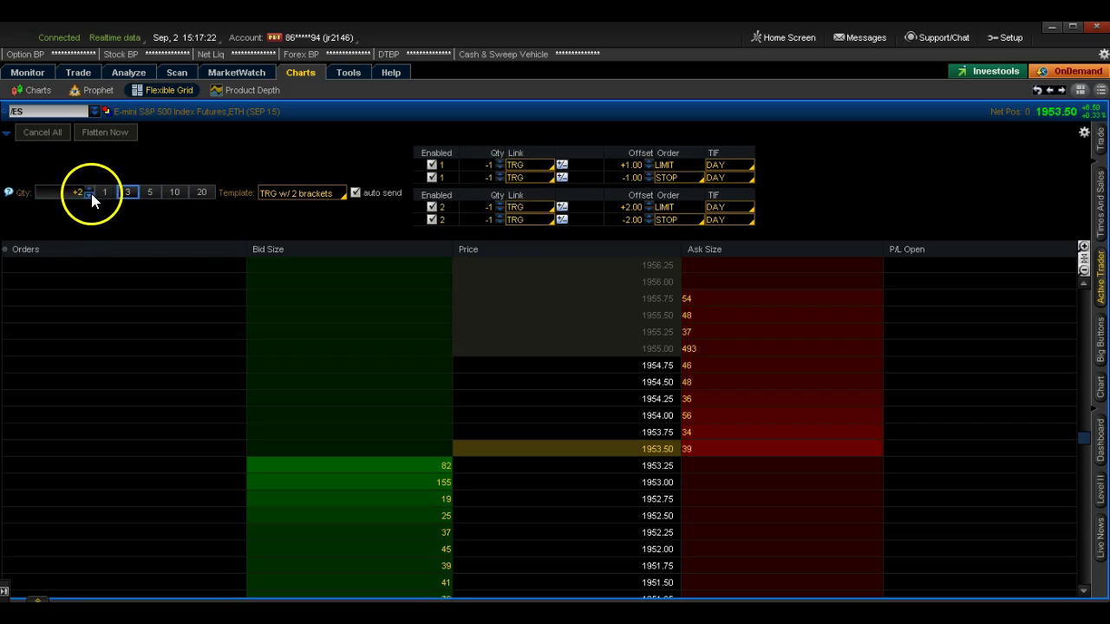
click(646, 179)
click(640, 179)
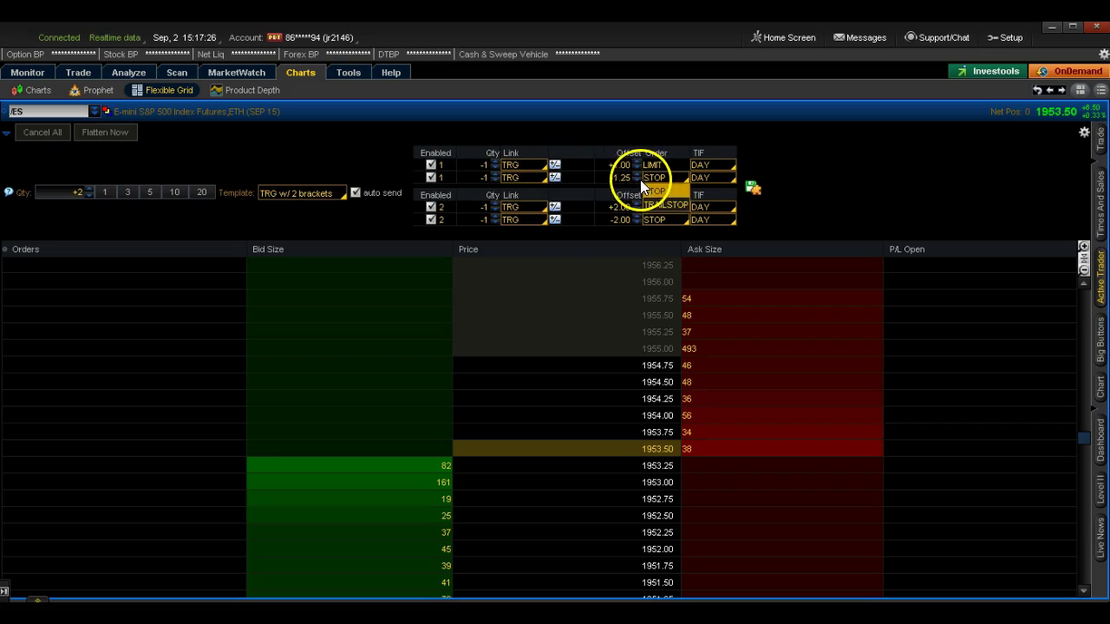
click(636, 209)
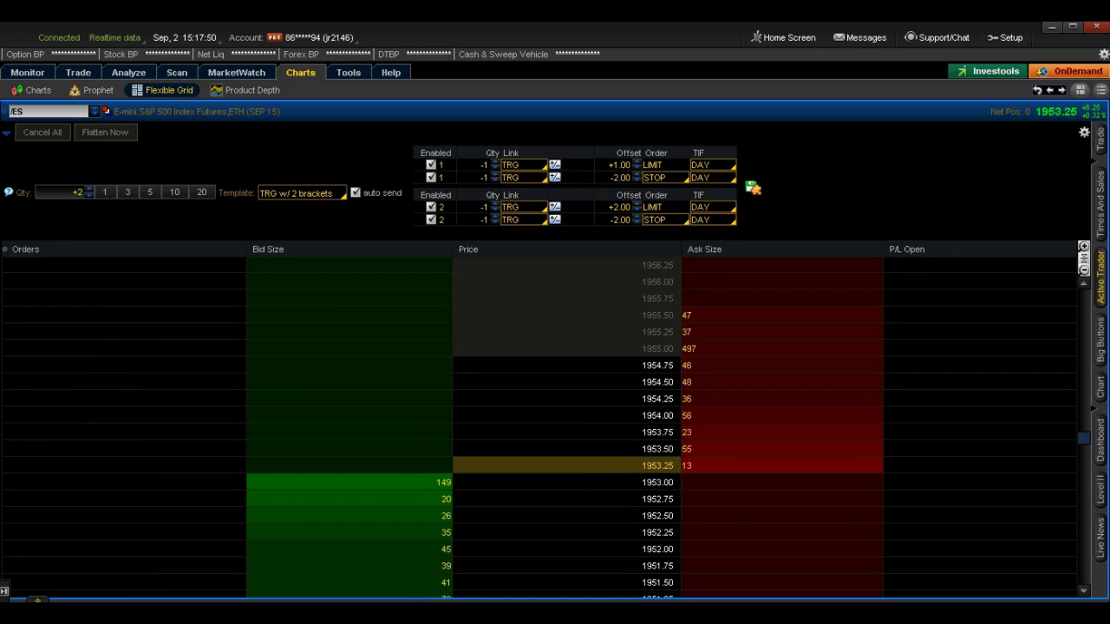
Step: Preview a two-bracket buy order at 1953.50, and dismiss the template naming dialog without saving
click(363, 448)
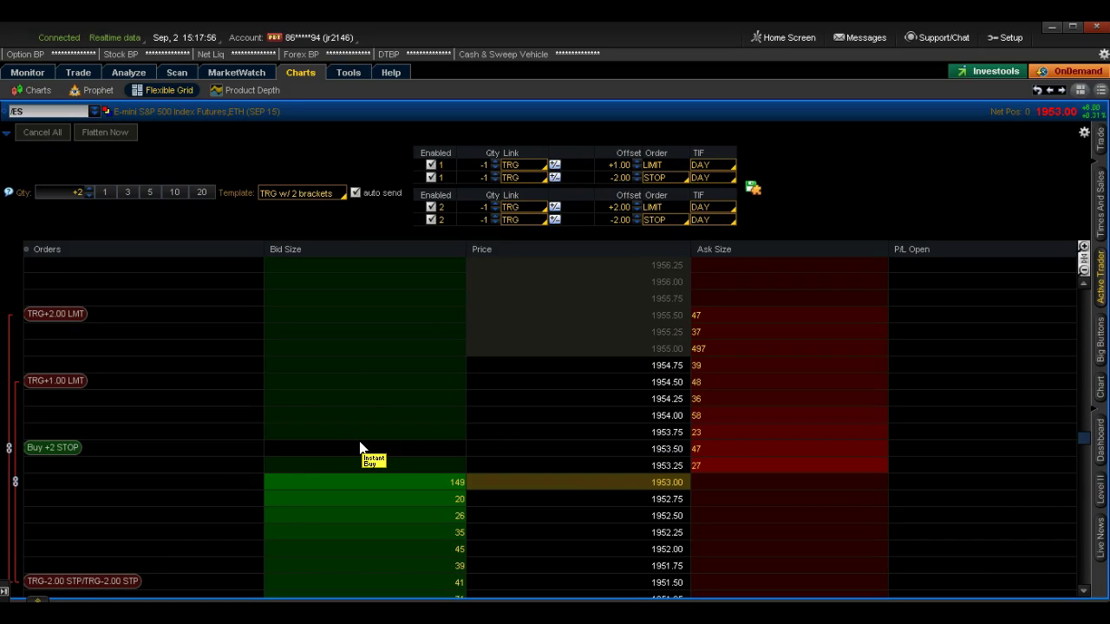
click(459, 260)
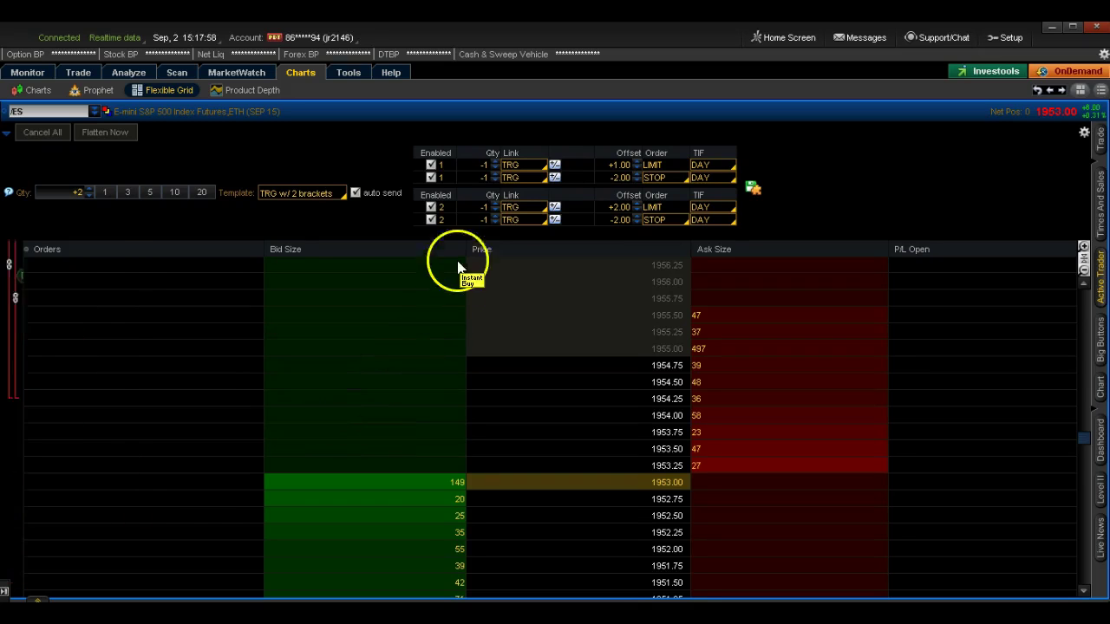
click(749, 200)
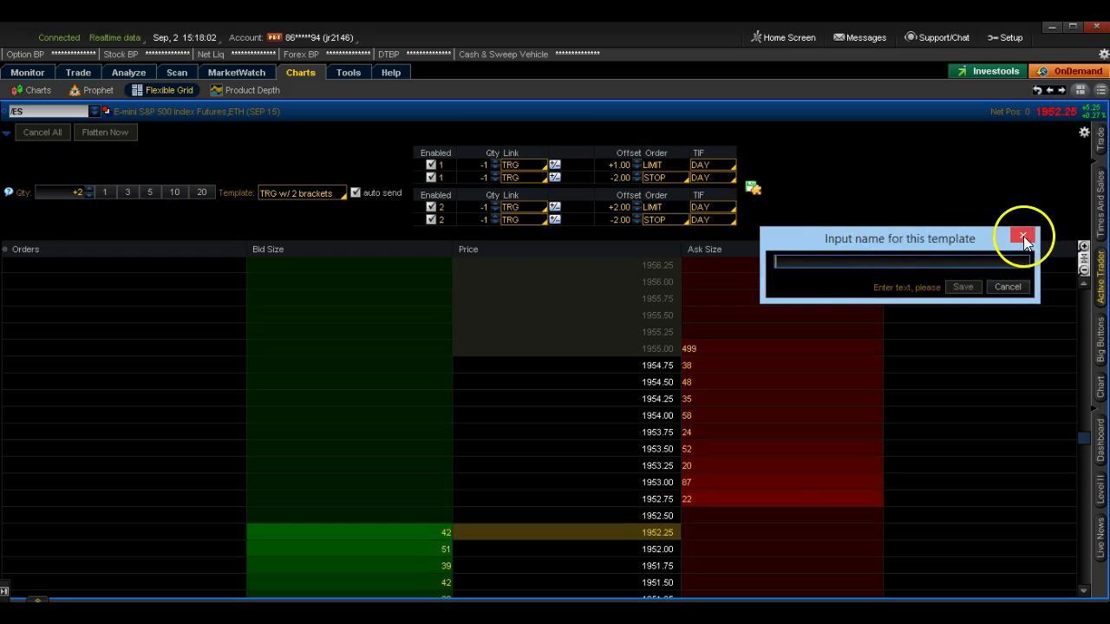
click(1023, 236)
Step: Choose the TRG w/ 3 brackets template, set the order quantity to 3, and preview its bracketed buy order on the price ladder
click(339, 193)
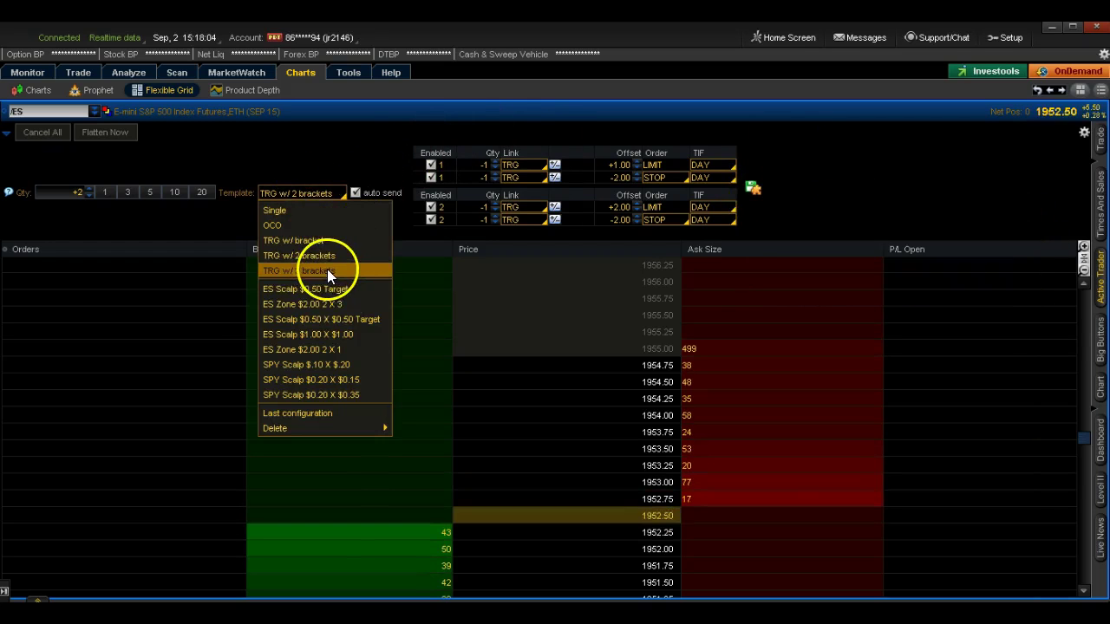
click(327, 271)
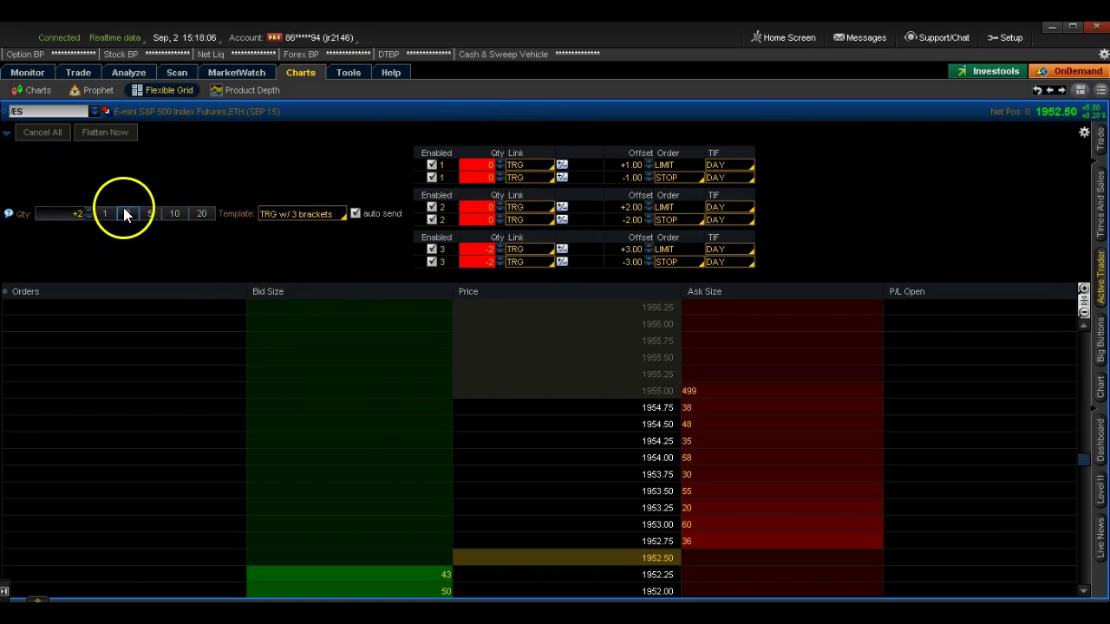
click(89, 209)
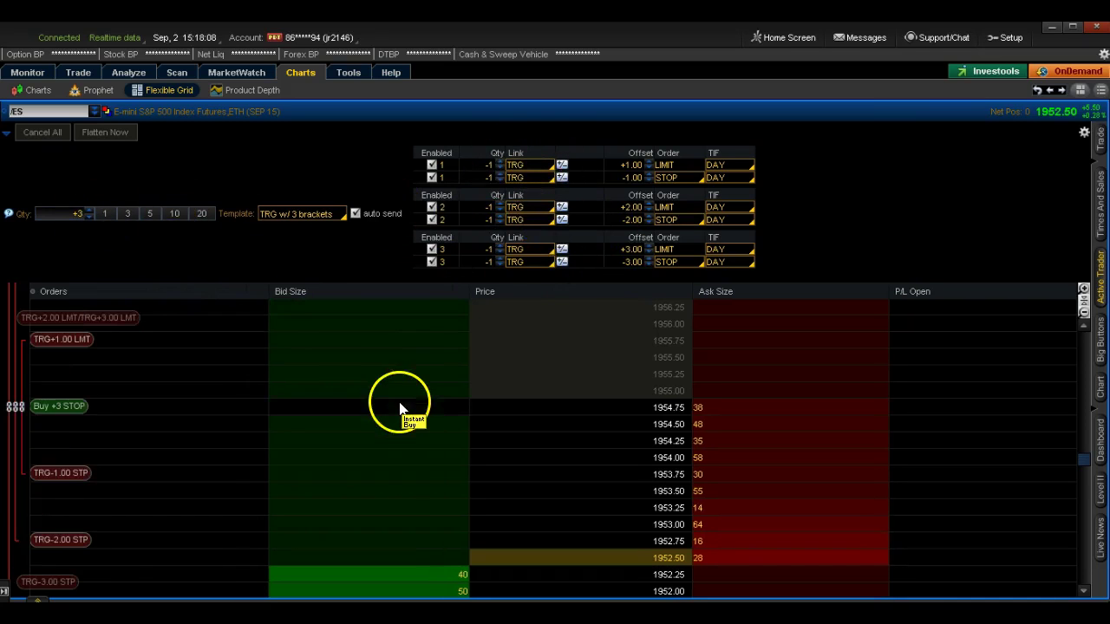
scroll(351, 494, down, 3)
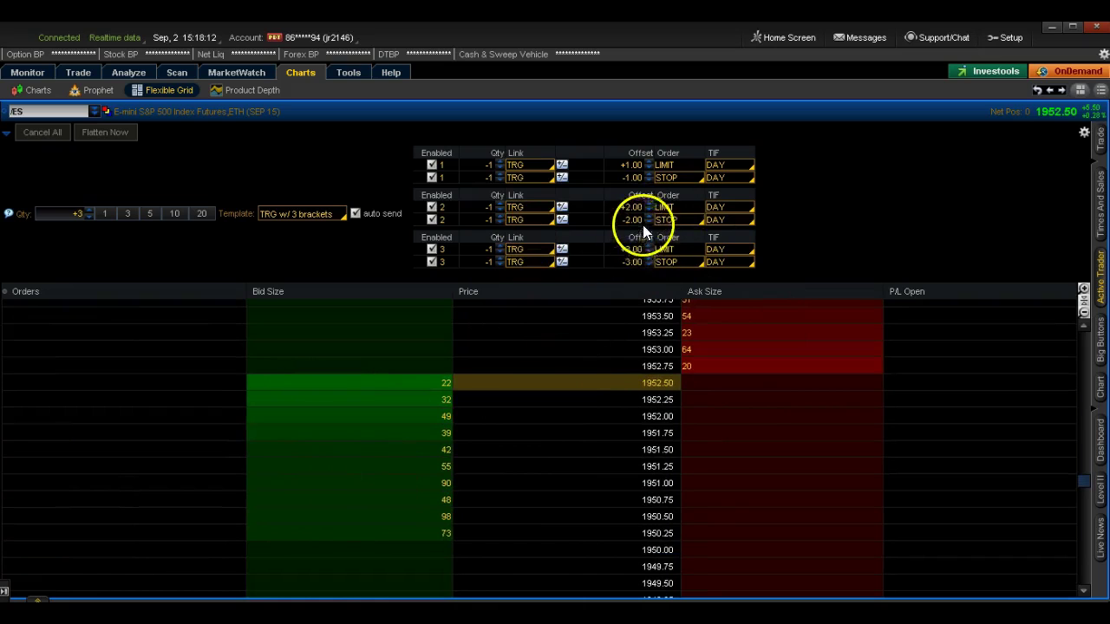
Step: Set the stop offsets of the third and second brackets to -1.00 and preview the three-bracket buy order at 1950.25
click(648, 260)
click(647, 259)
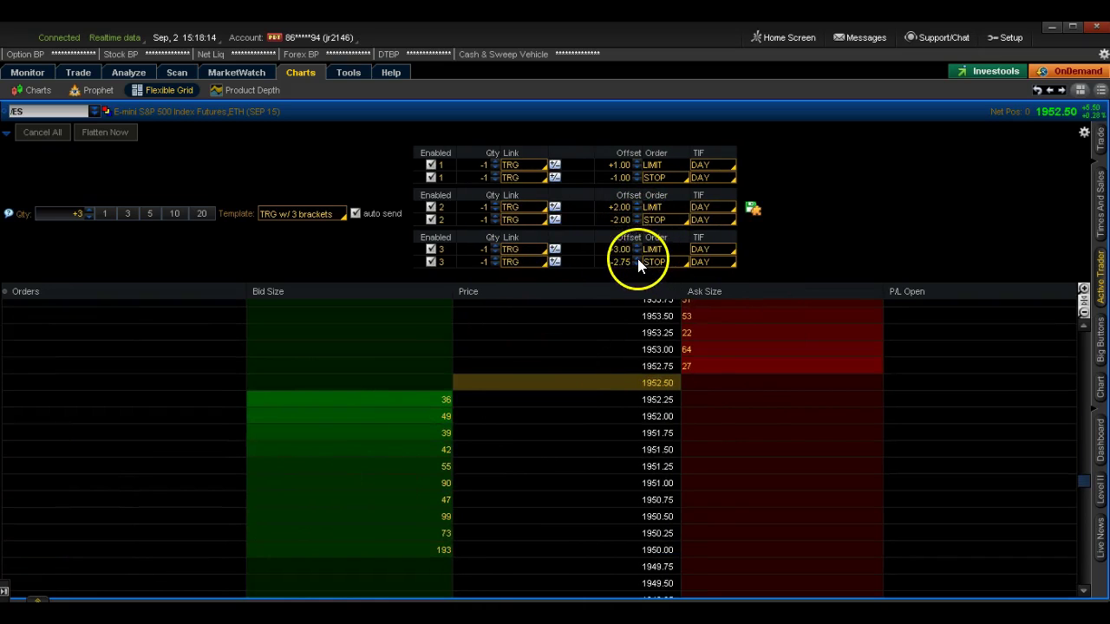
click(637, 258)
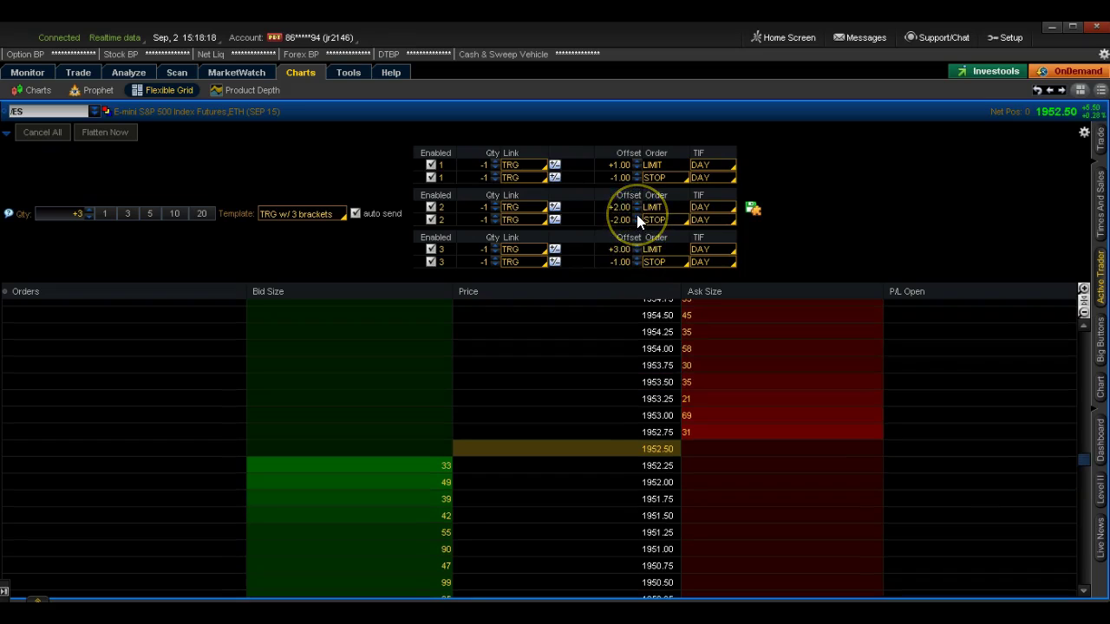
click(637, 216)
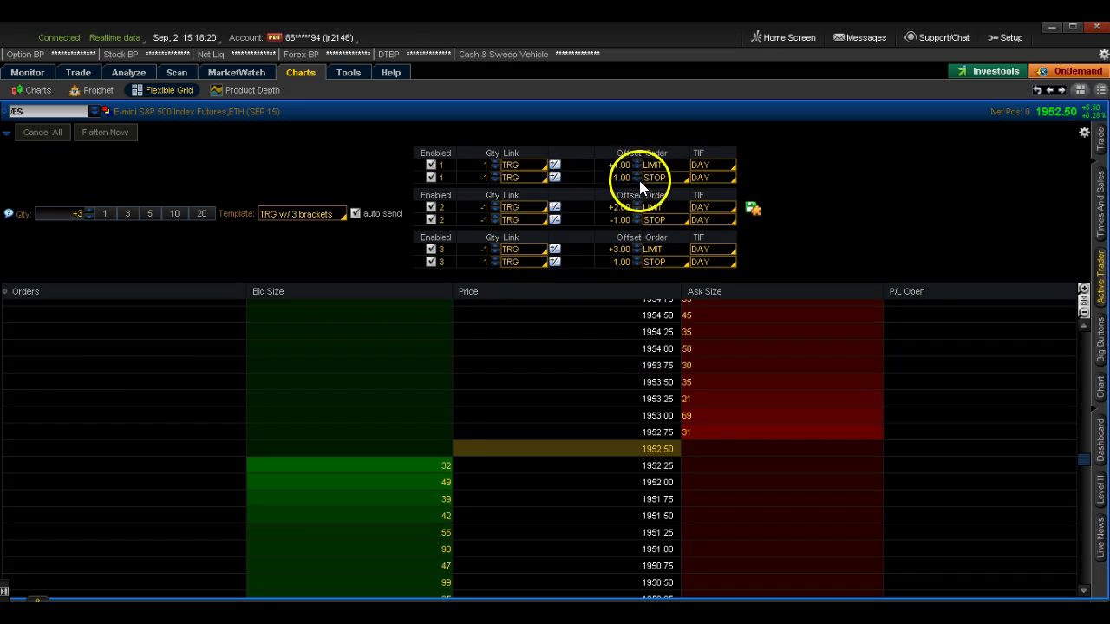
click(315, 492)
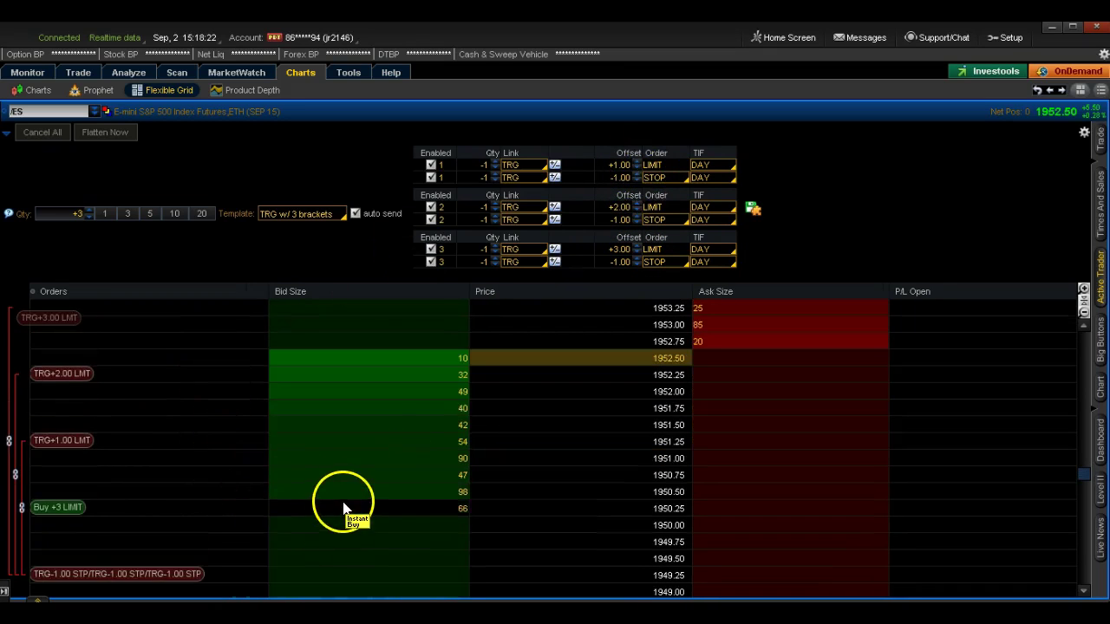
Step: Switch the order template to Single and restore the full grid of charts
click(343, 214)
click(320, 230)
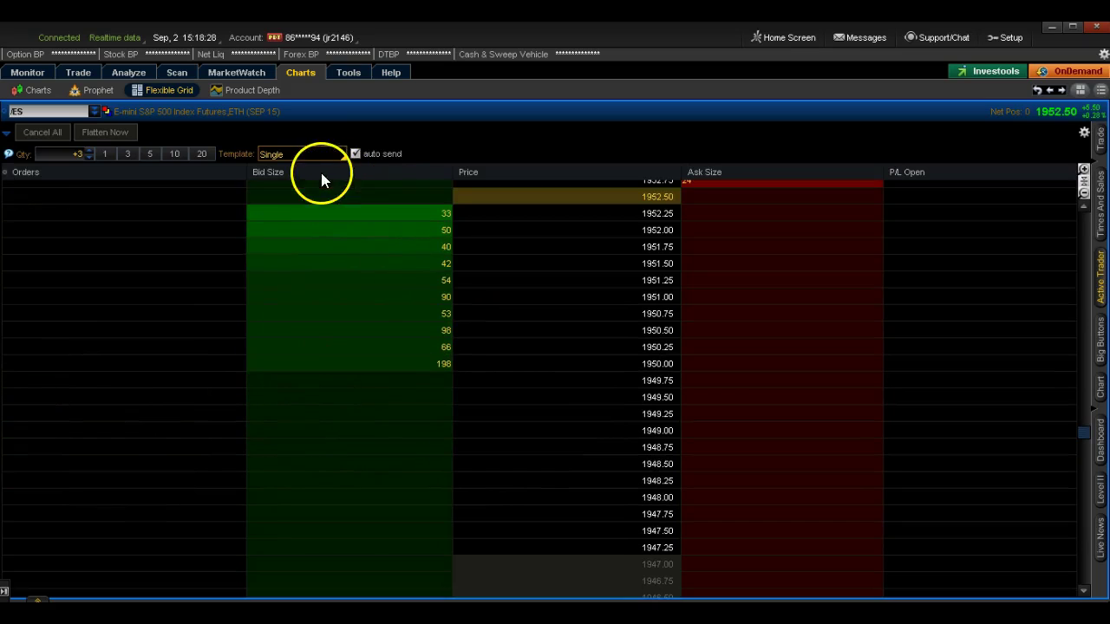
click(339, 388)
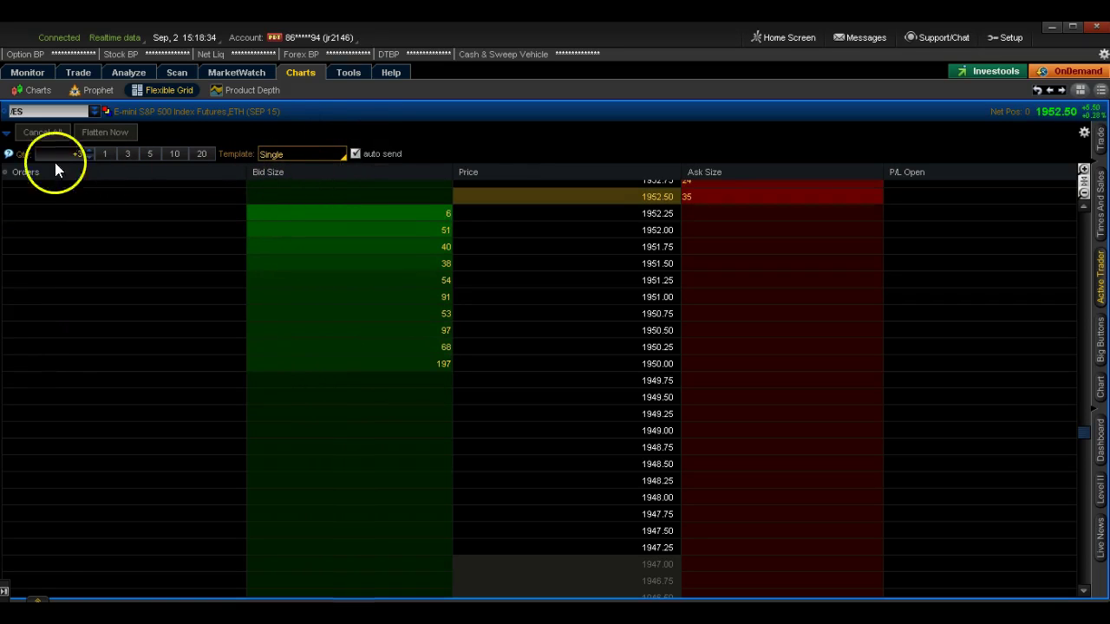
click(1033, 91)
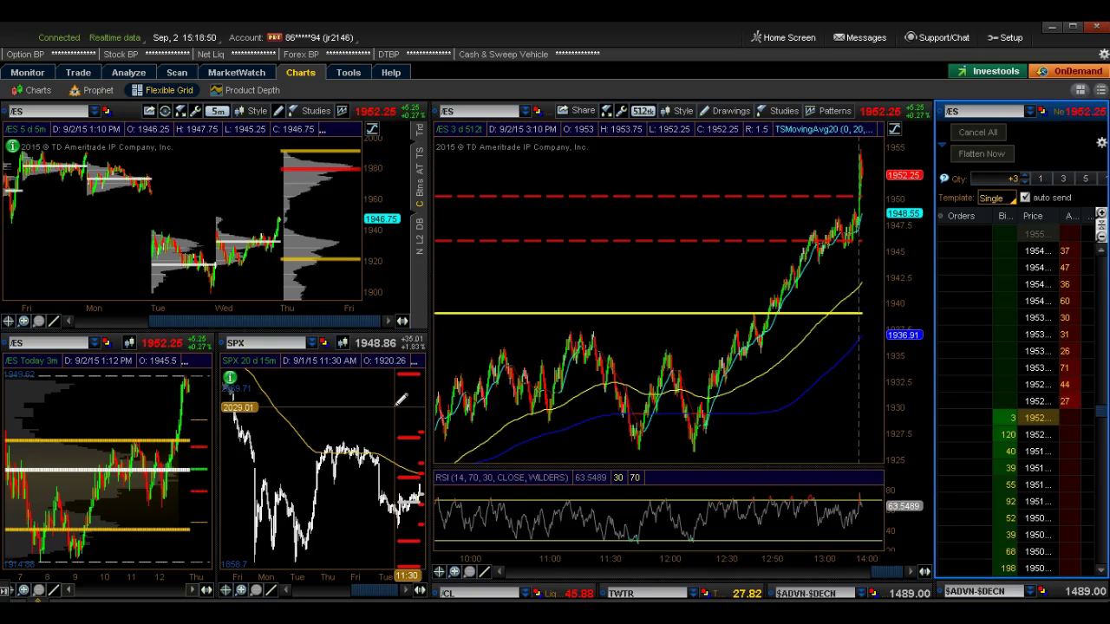
Step: Maximize the /ES Active Trader ladder and choose the ES Zone $2.00 2 X 3 template
click(1055, 111)
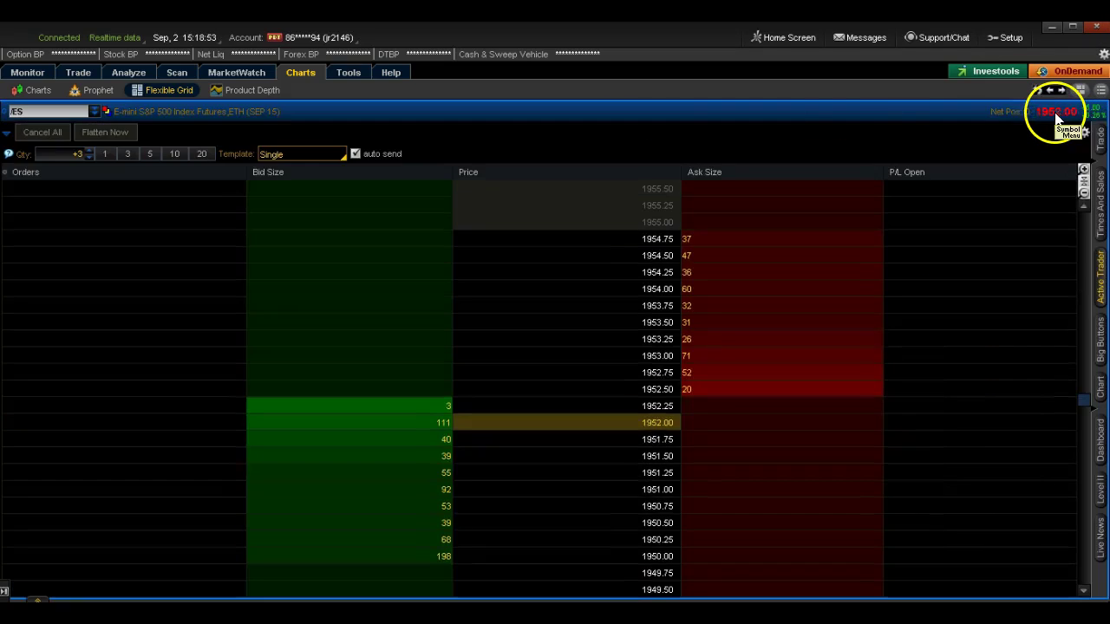
click(287, 154)
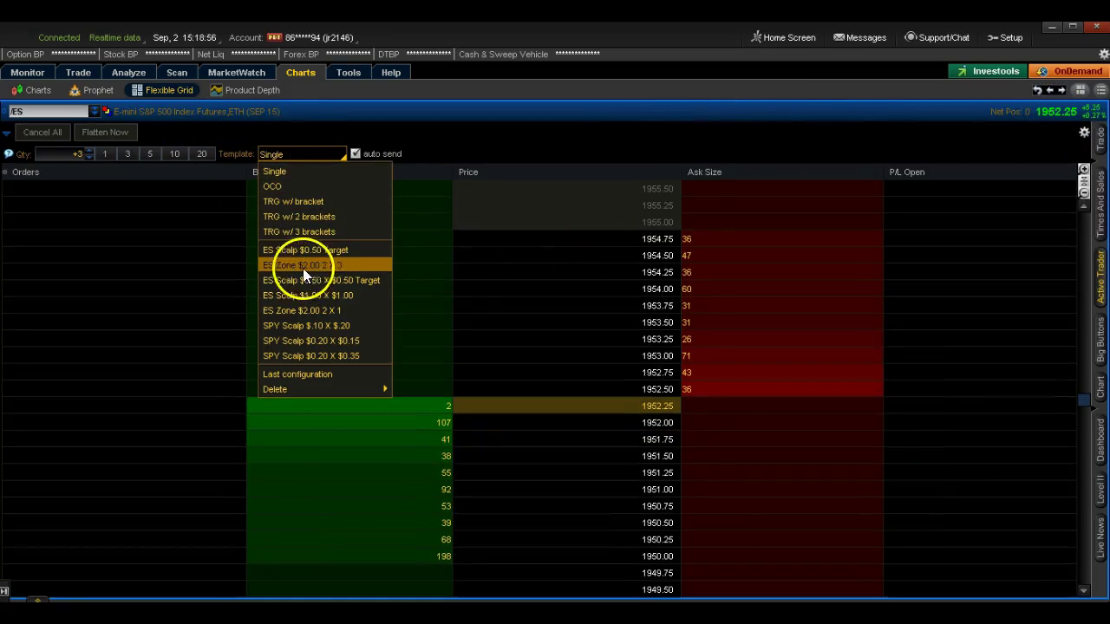
click(276, 264)
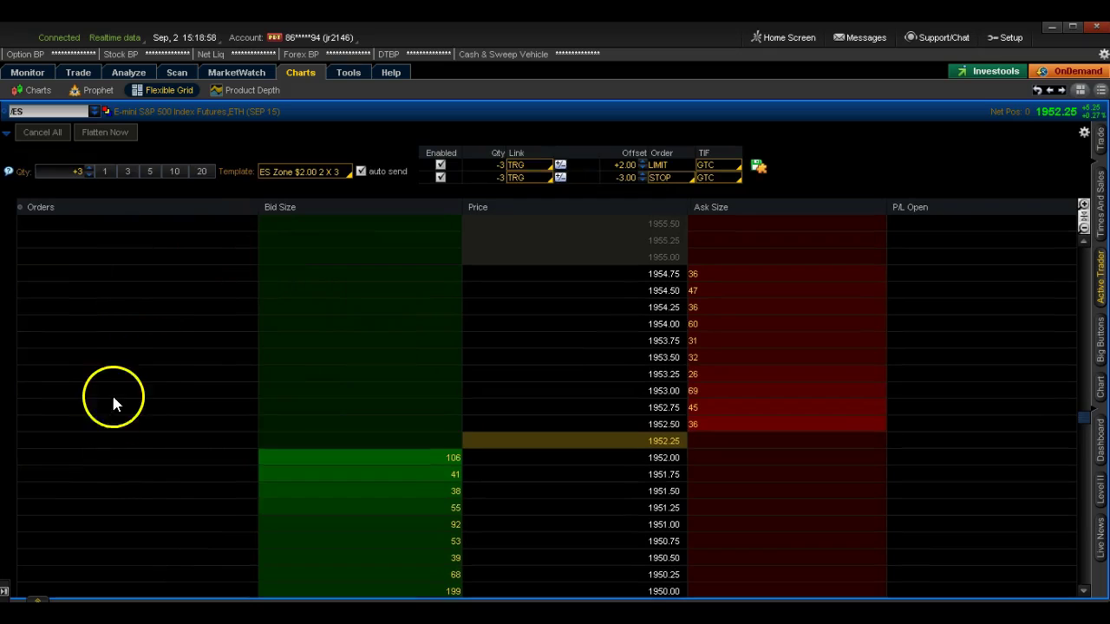
Step: Preview the bracketed buy orders at 1952.00 and 1953.00, and set the order quantity to 1
drag(277, 523, 359, 457)
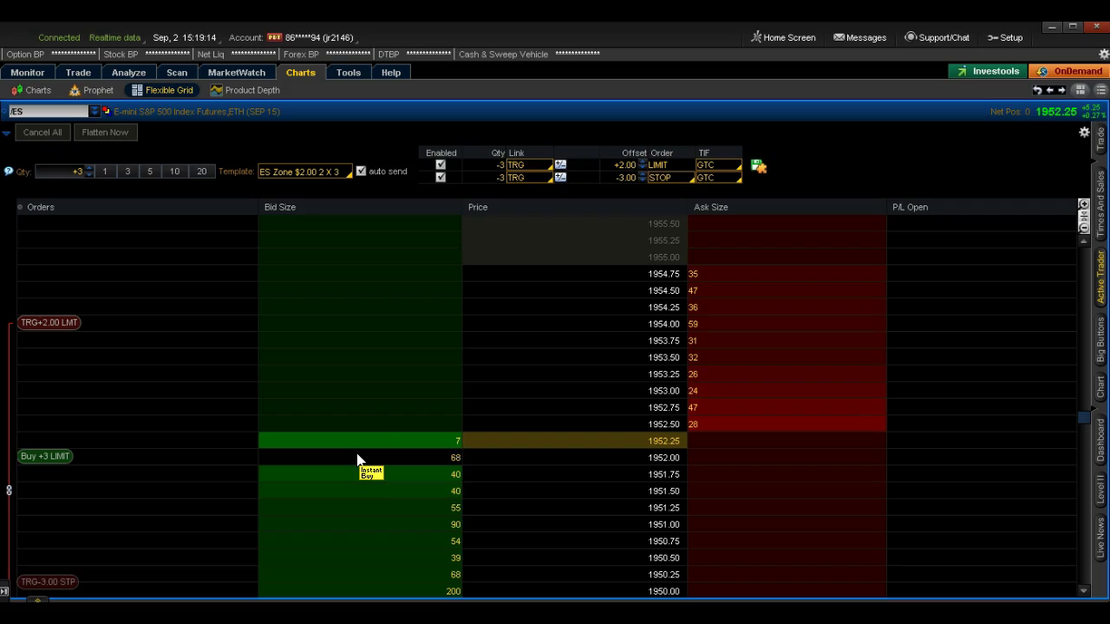
drag(357, 459, 202, 475)
click(394, 291)
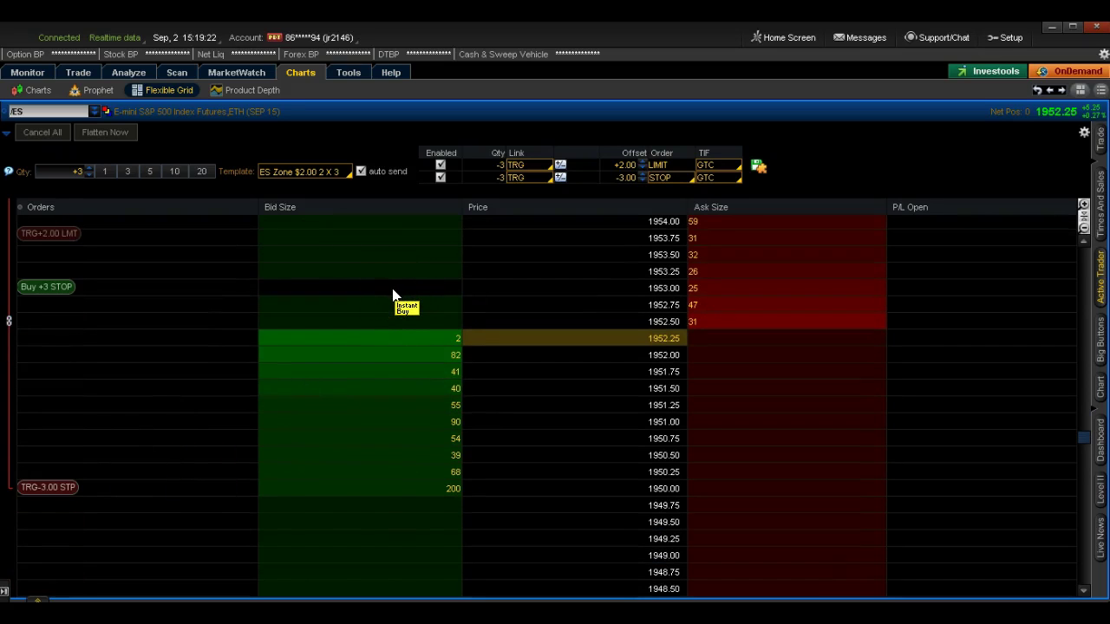
drag(393, 296, 149, 93)
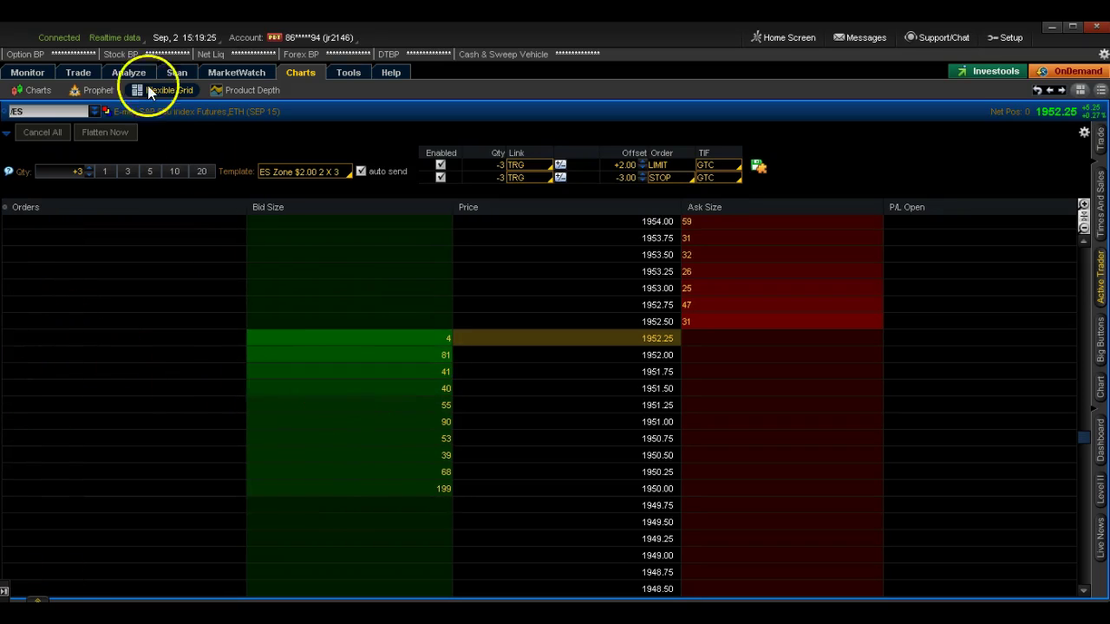
click(102, 172)
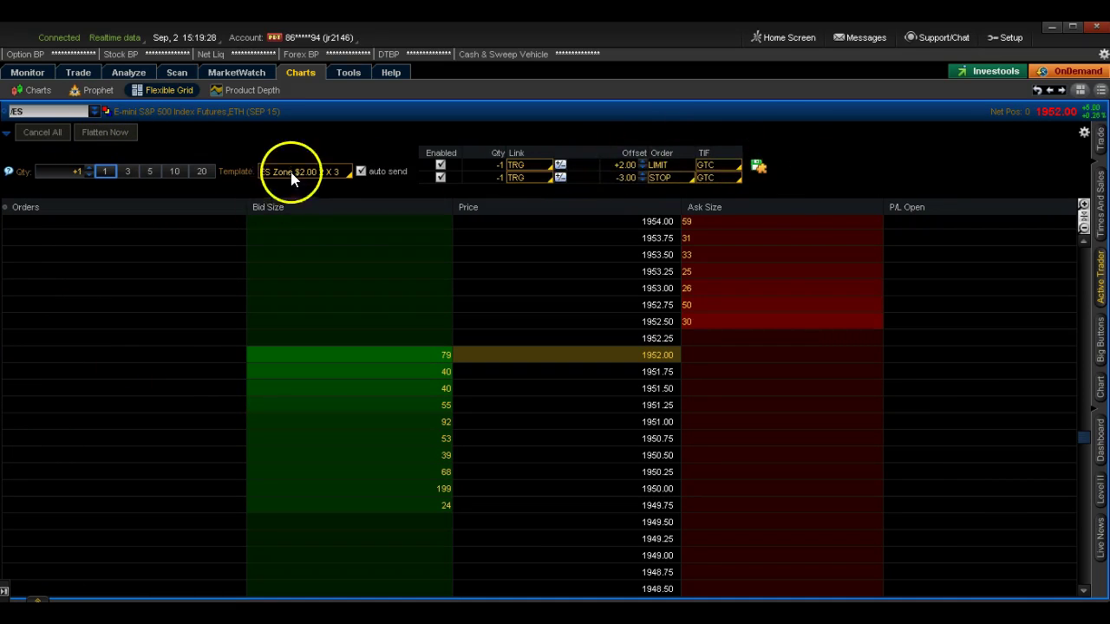
Step: Check the lower red dashed level on the /ES 512-tick chart and place a one-contract bracketed buy limit order at 1946.00
click(1038, 88)
drag(898, 163, 894, 235)
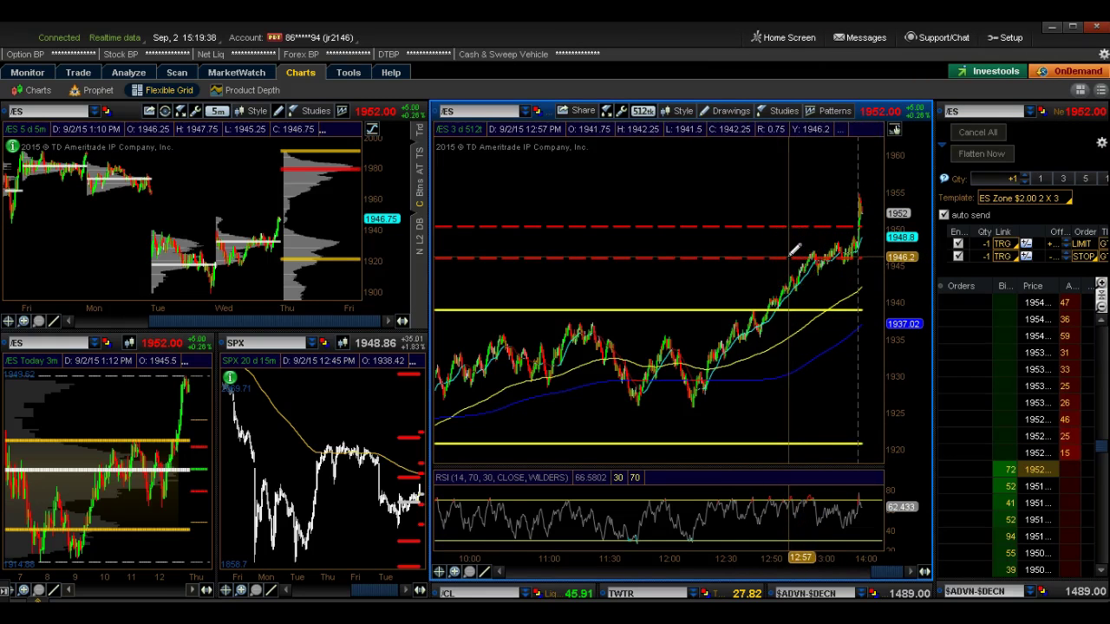
click(1063, 113)
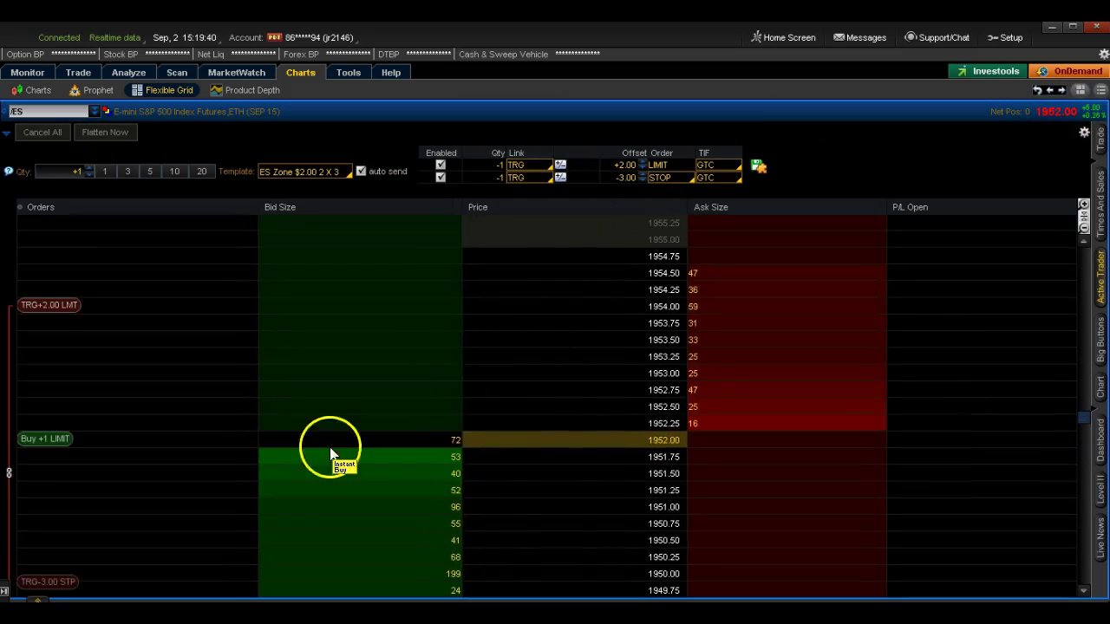
scroll(248, 437, down, 10)
click(338, 314)
drag(339, 314, 347, 369)
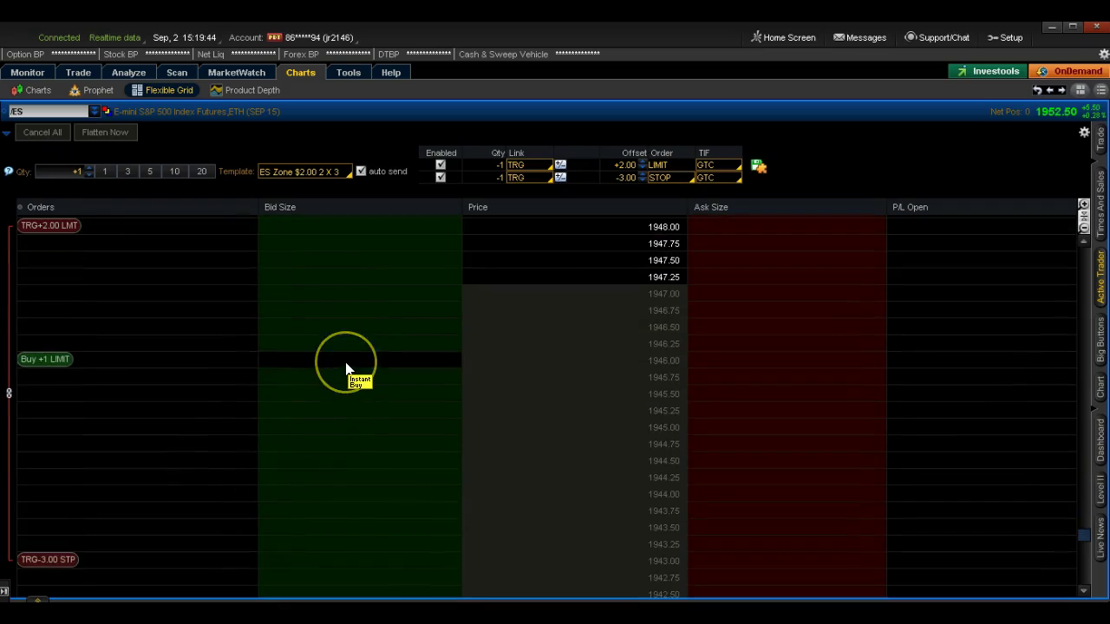
click(347, 369)
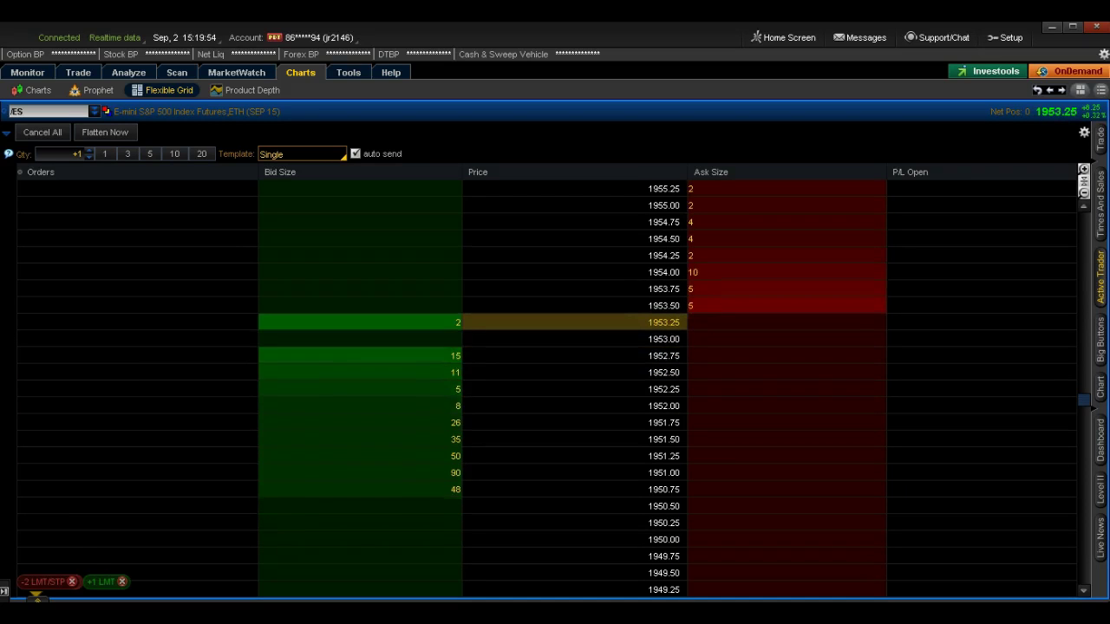
Step: Cancel the 1946.00 buy limit order with its bracket and return to the full chart grid
scroll(247, 422, down, 8)
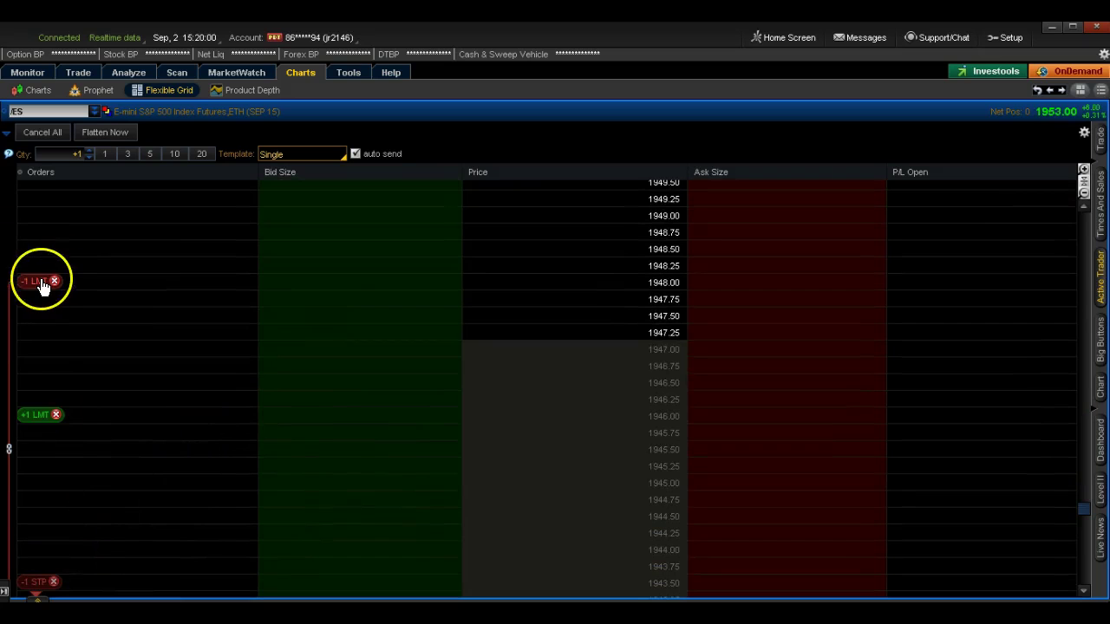
scroll(52, 475, down, 2)
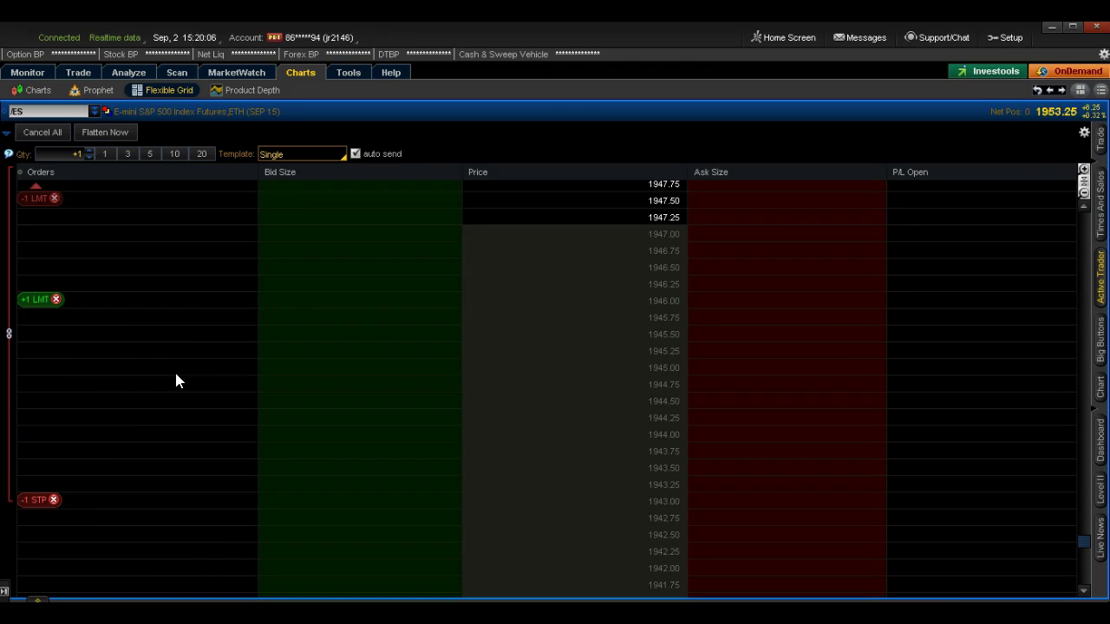
click(56, 299)
click(1037, 91)
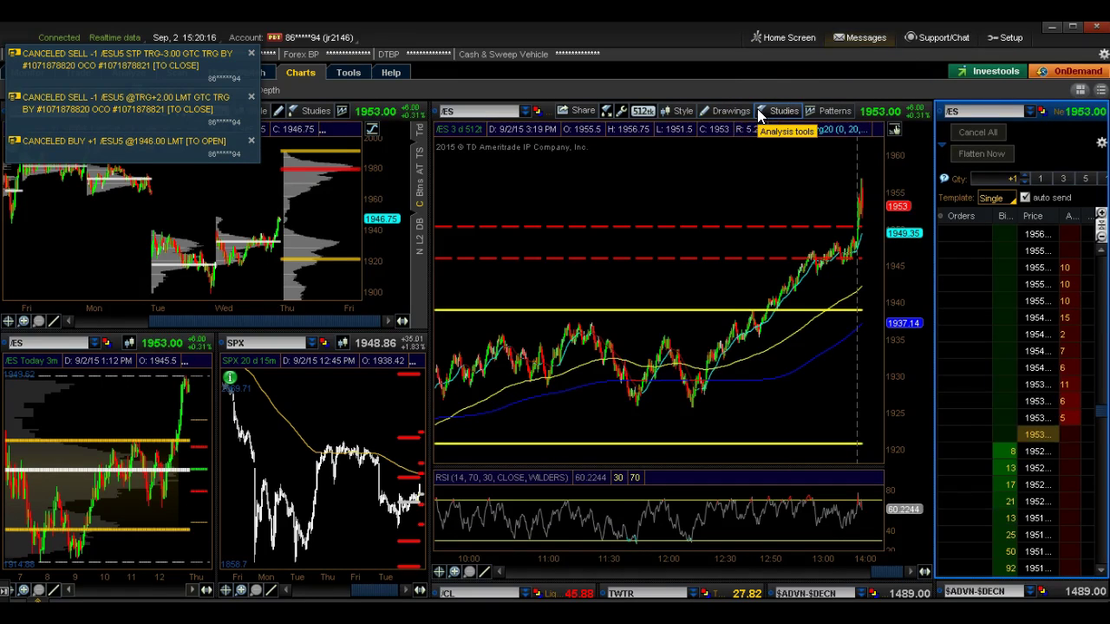
Step: Switch to the web page of shared charts and look through the market profile chart and study download links
click(276, 38)
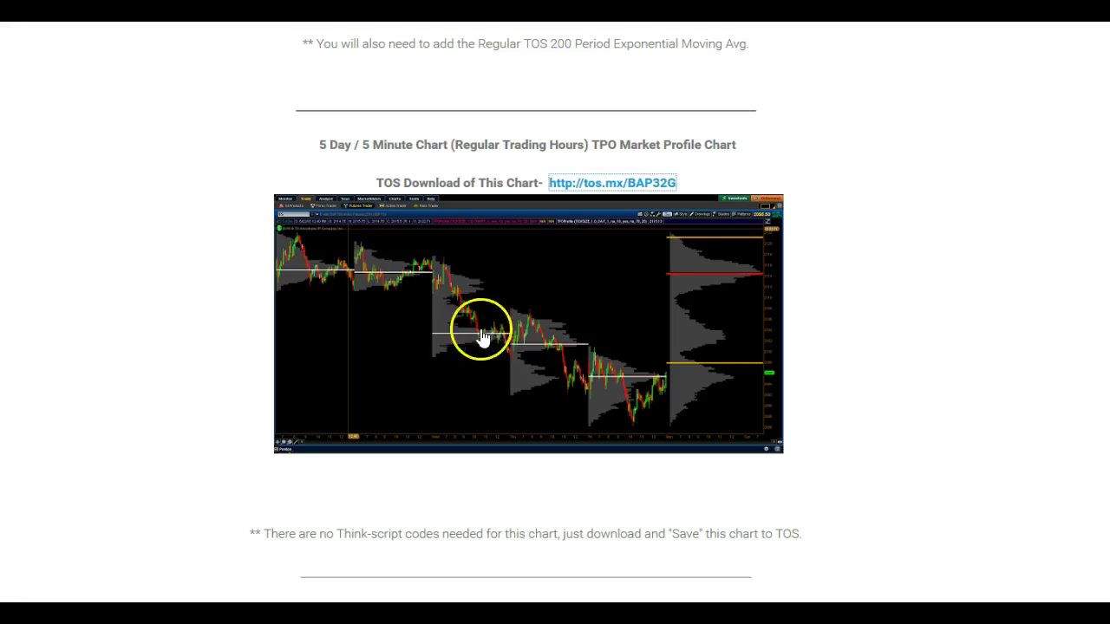
scroll(555, 347, down, 5)
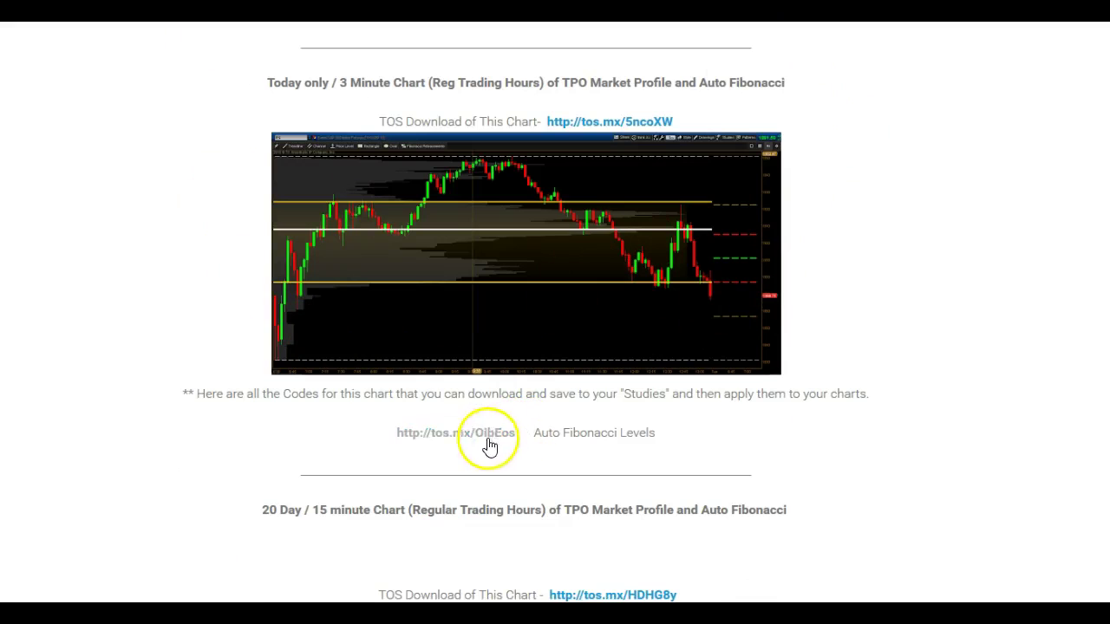
scroll(521, 460, down, 4)
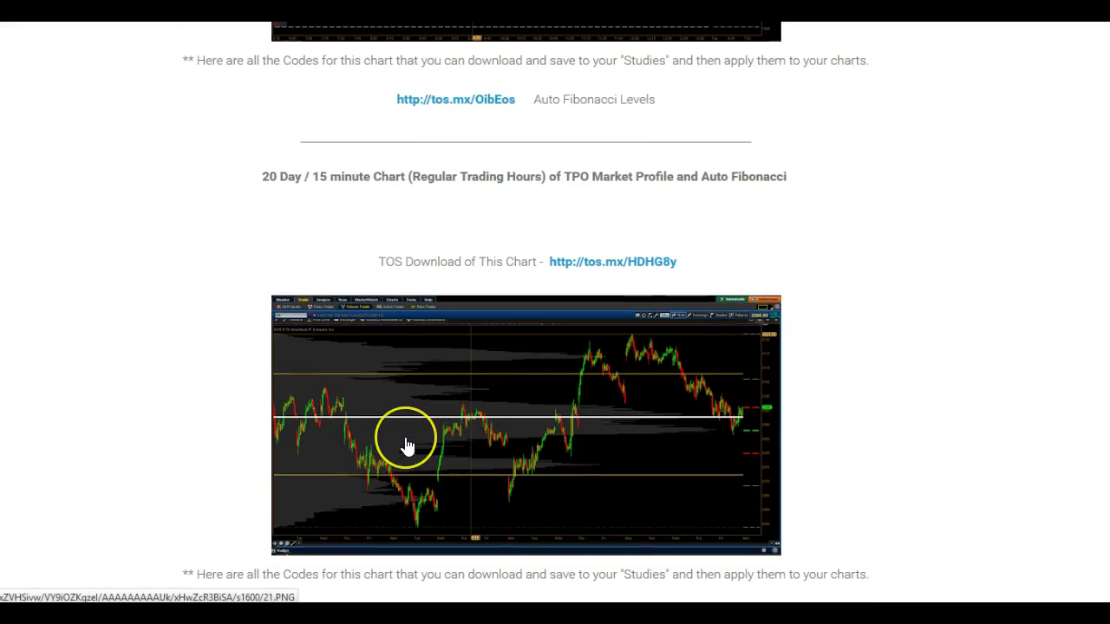